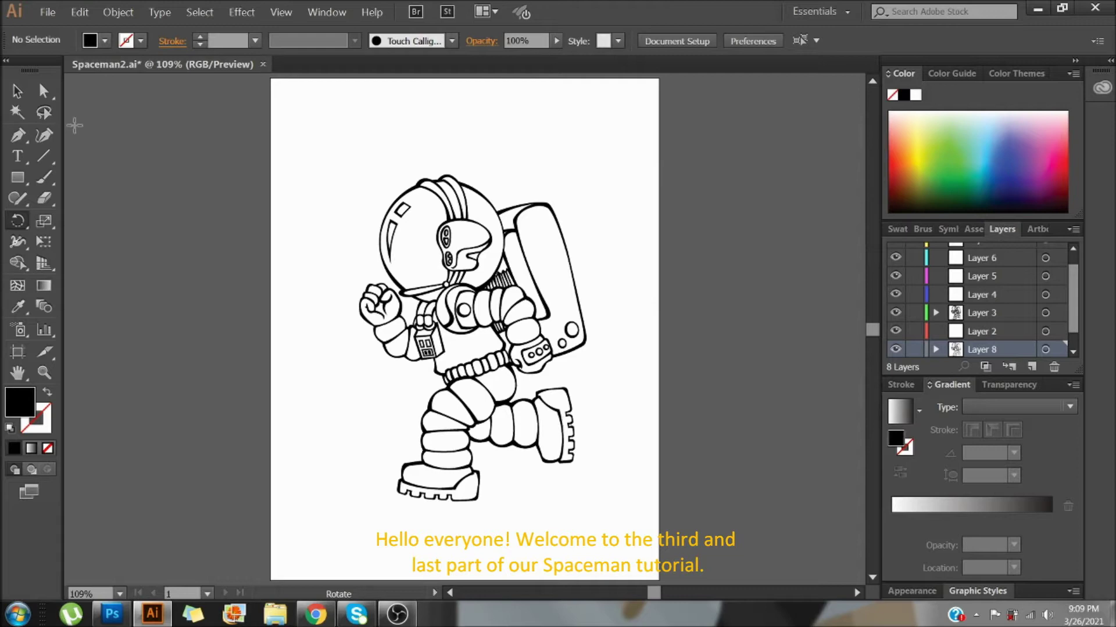
{"action": "key", "text": "v"}
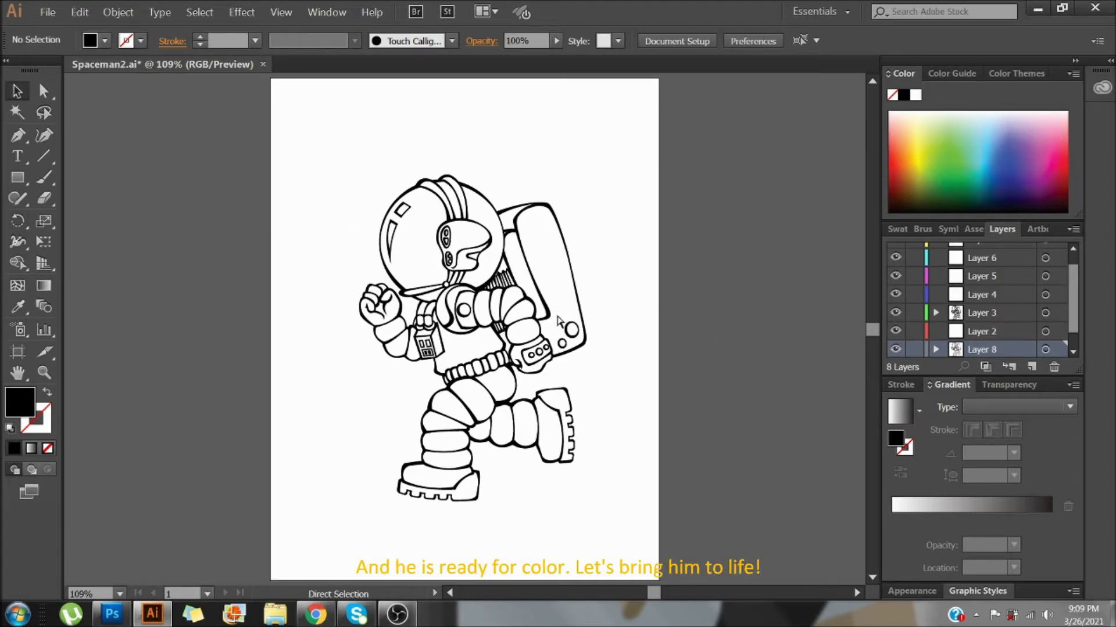
{"action": "key", "text": "ctrl+plus"}
{"action": "key", "text": "ctrl+plus"}
{"action": "left_click_drag", "start_coordinate": [393, 250], "coordinate": [593, 395]}
{"action": "key", "text": "ctrl+0"}
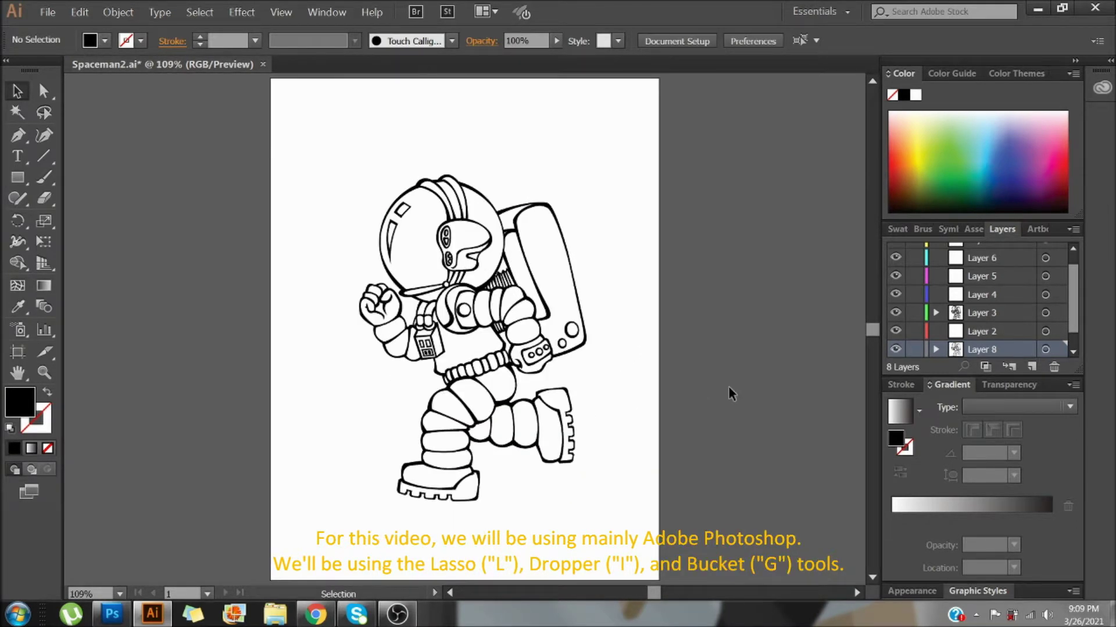
{"action": "left_click", "coordinate": [480, 327]}
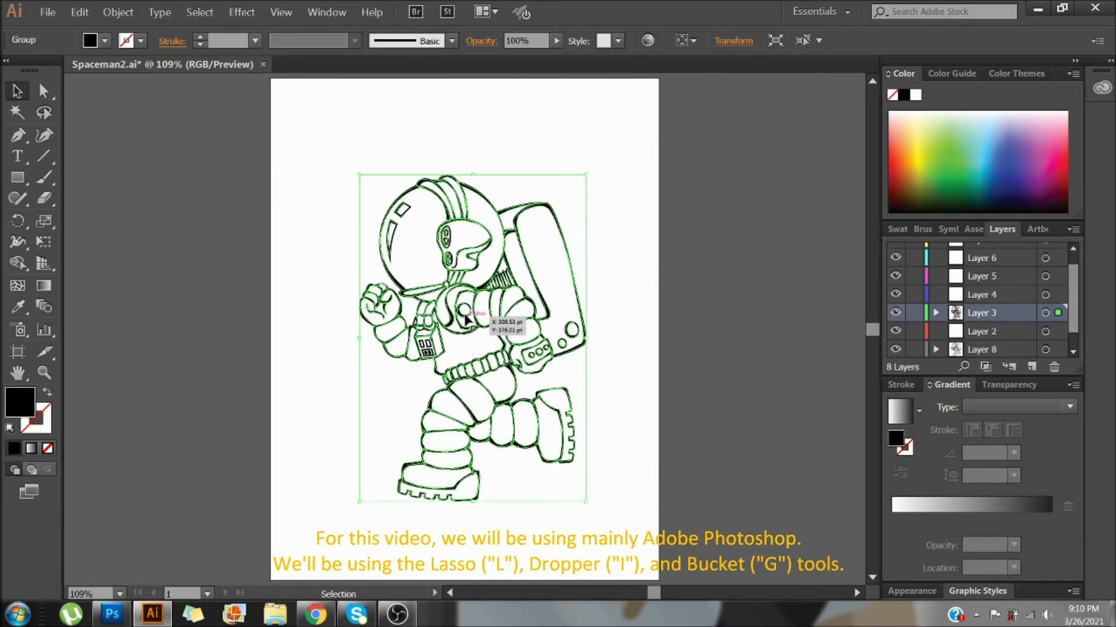
{"action": "left_click", "coordinate": [688, 337]}
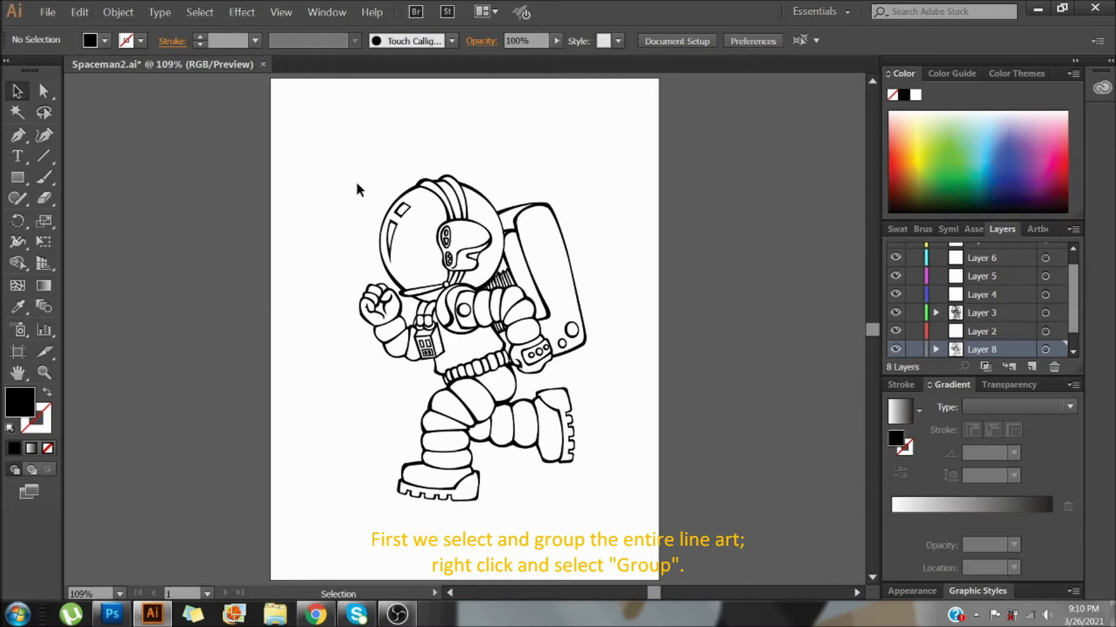
Group the entire spaceman line art and check that selecting one part picks the whole drawing
{"action": "left_click_drag", "start_coordinate": [297, 111], "coordinate": [620, 552]}
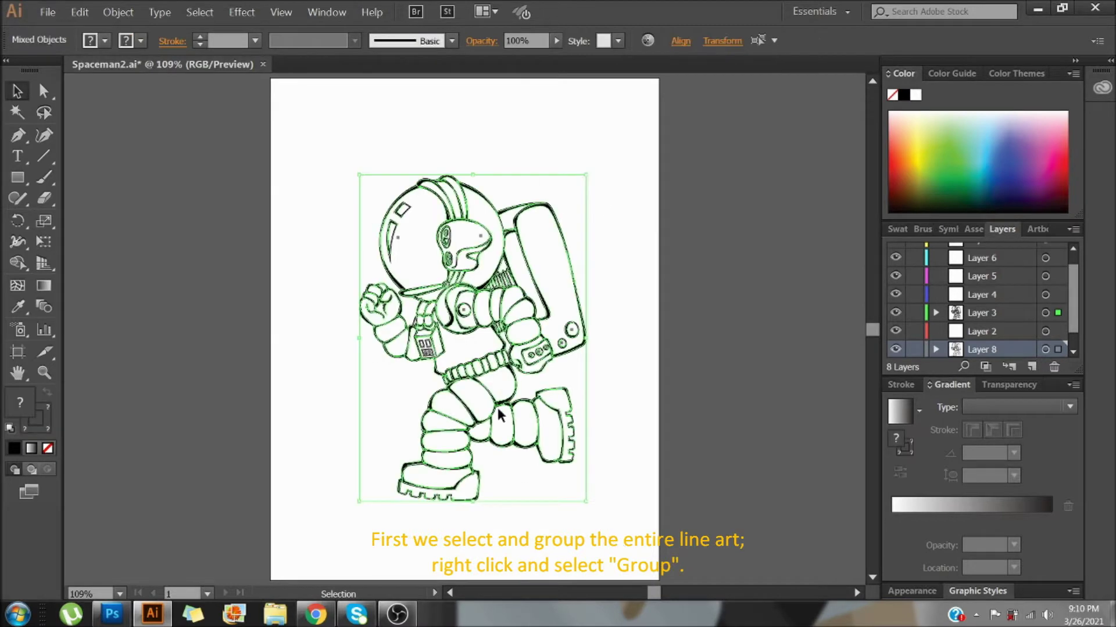
{"action": "right_click", "coordinate": [506, 372]}
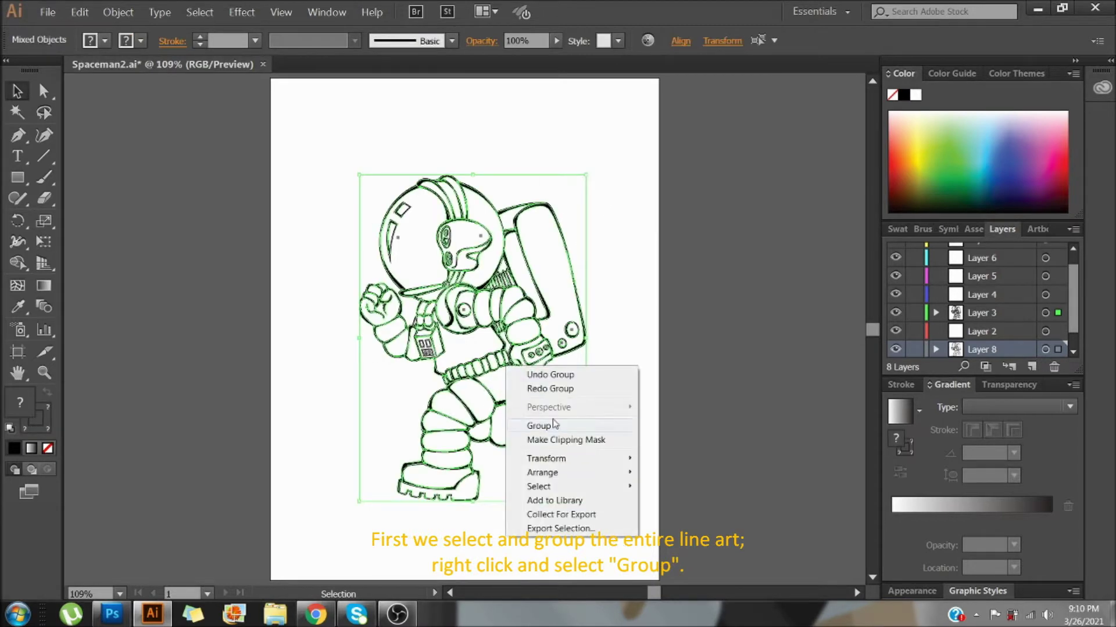
{"action": "left_click", "coordinate": [539, 426]}
{"action": "left_click", "coordinate": [601, 396]}
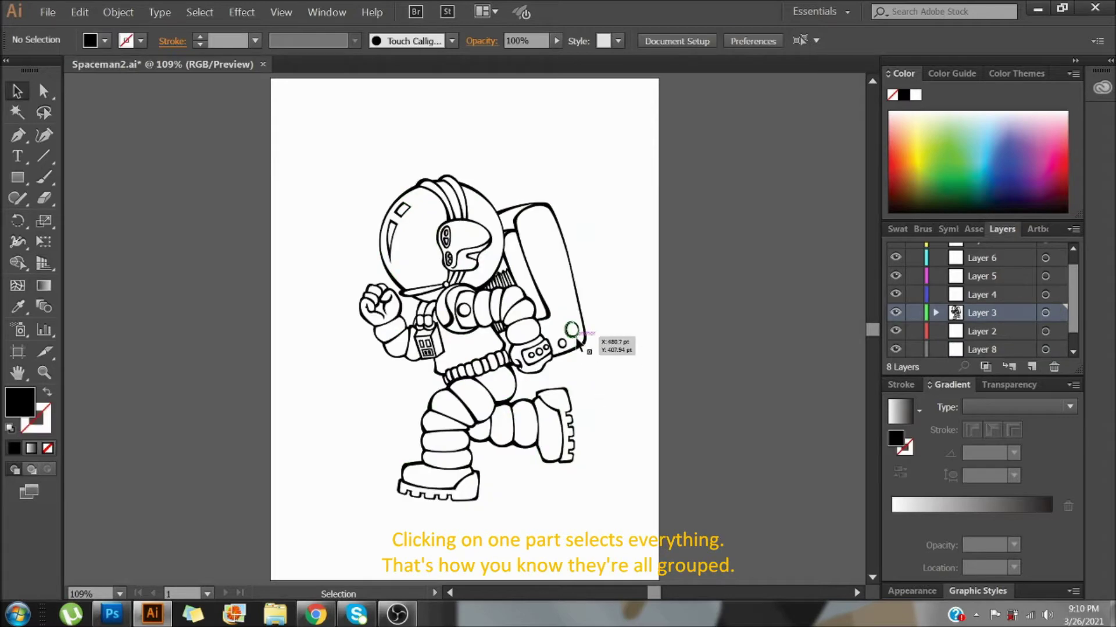
{"action": "left_click", "coordinate": [578, 338]}
{"action": "left_click", "coordinate": [595, 407]}
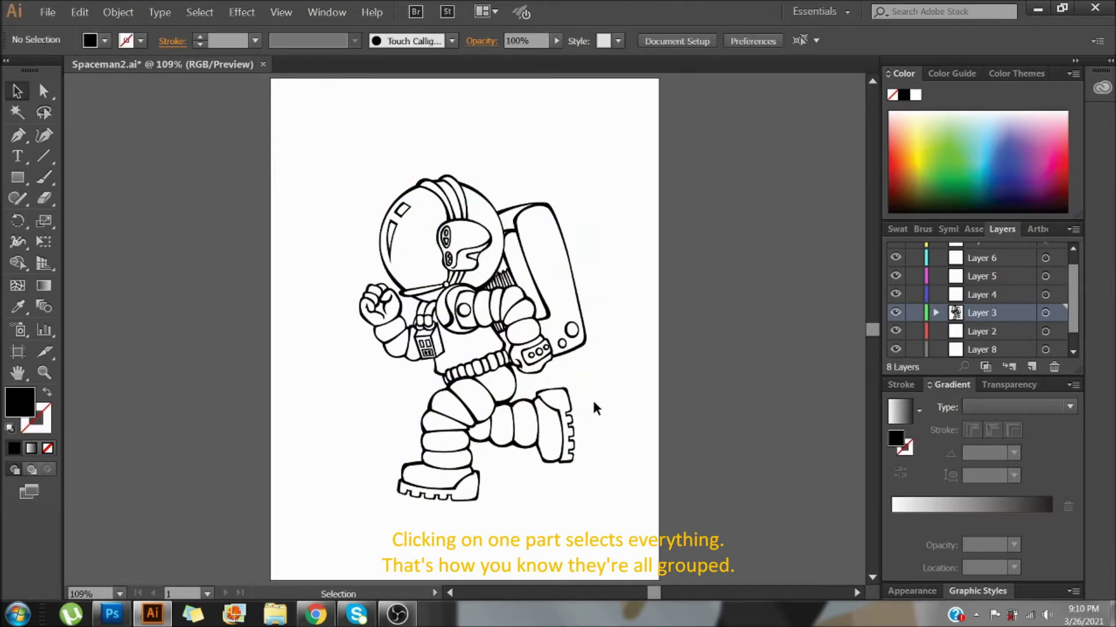
Bring the grouped line art into the open Photoshop canvas, scale it to 116.20% and place it near the middle of the page
{"action": "left_click_drag", "start_coordinate": [539, 318], "coordinate": [492, 321]}
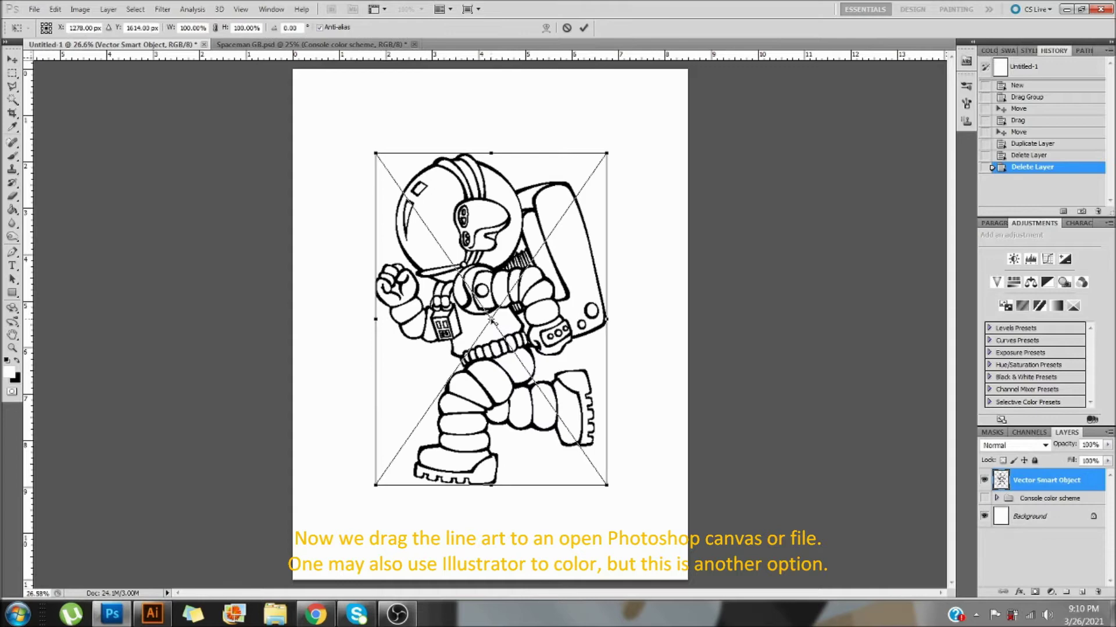
{"action": "left_click_drag", "start_coordinate": [374, 485], "coordinate": [338, 539]}
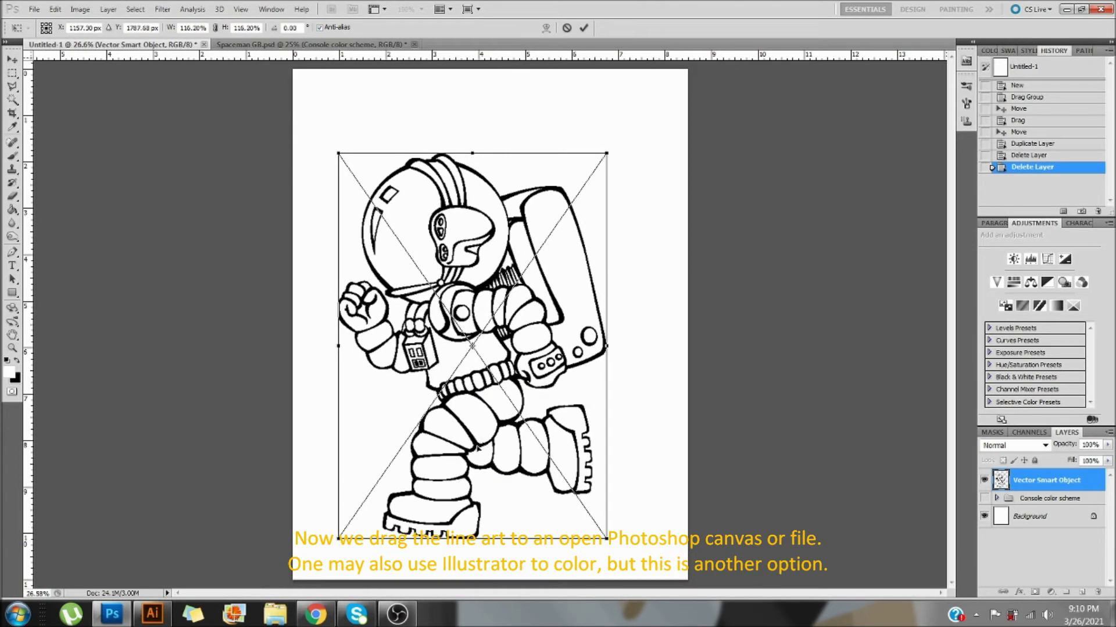
{"action": "left_click_drag", "start_coordinate": [484, 445], "coordinate": [498, 407]}
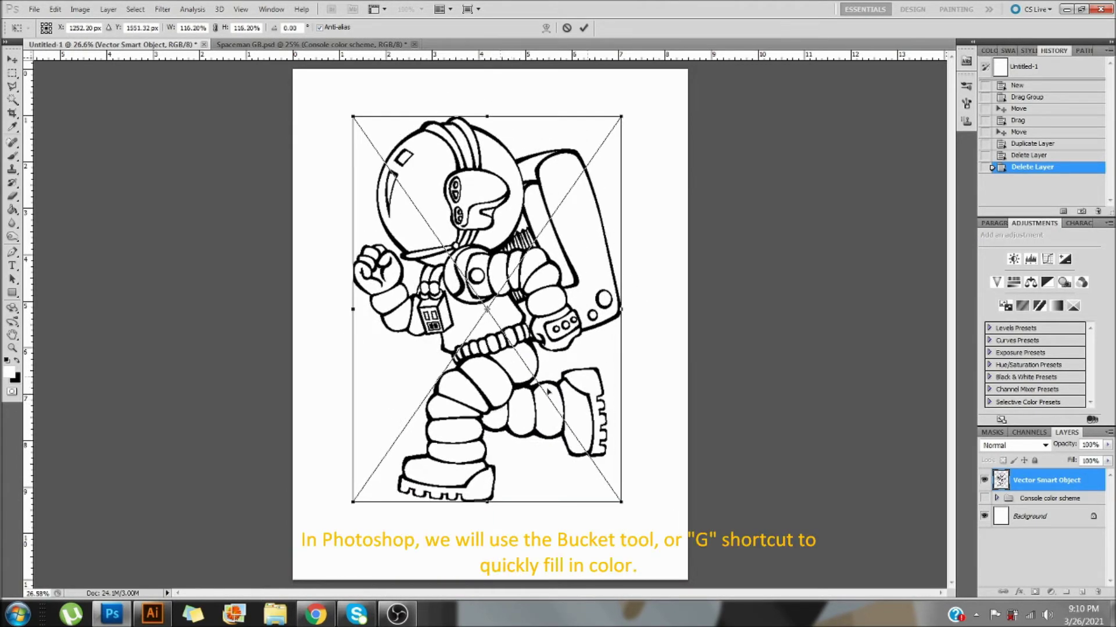
{"action": "key", "text": "Return"}
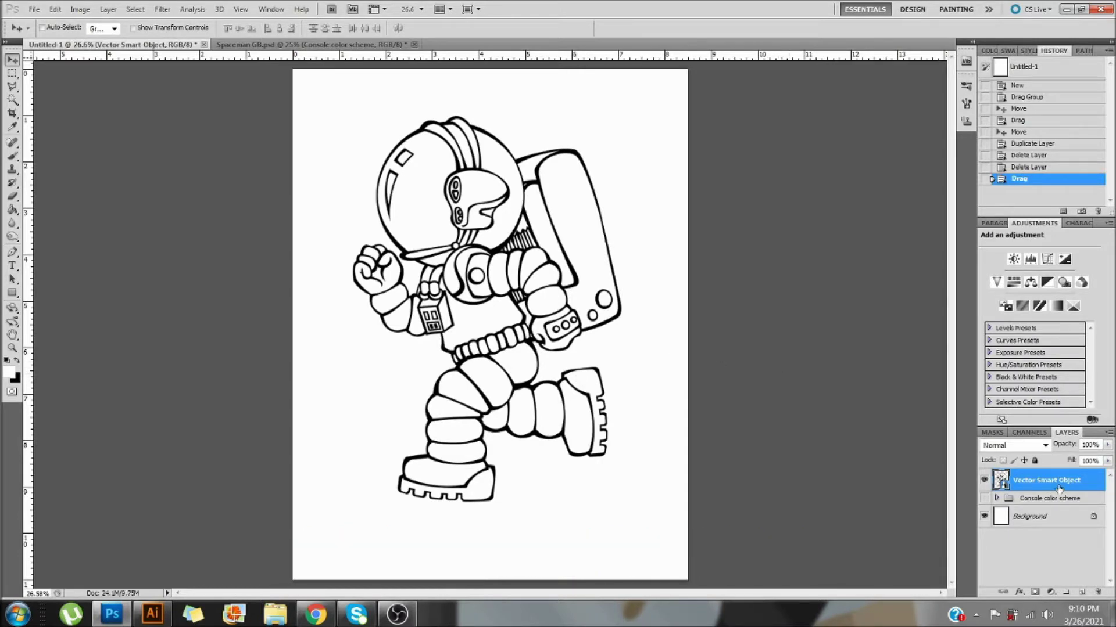
Duplicate the line art layer, hide the original and show the Console color scheme group
{"action": "left_click_drag", "start_coordinate": [1085, 486], "coordinate": [1082, 592]}
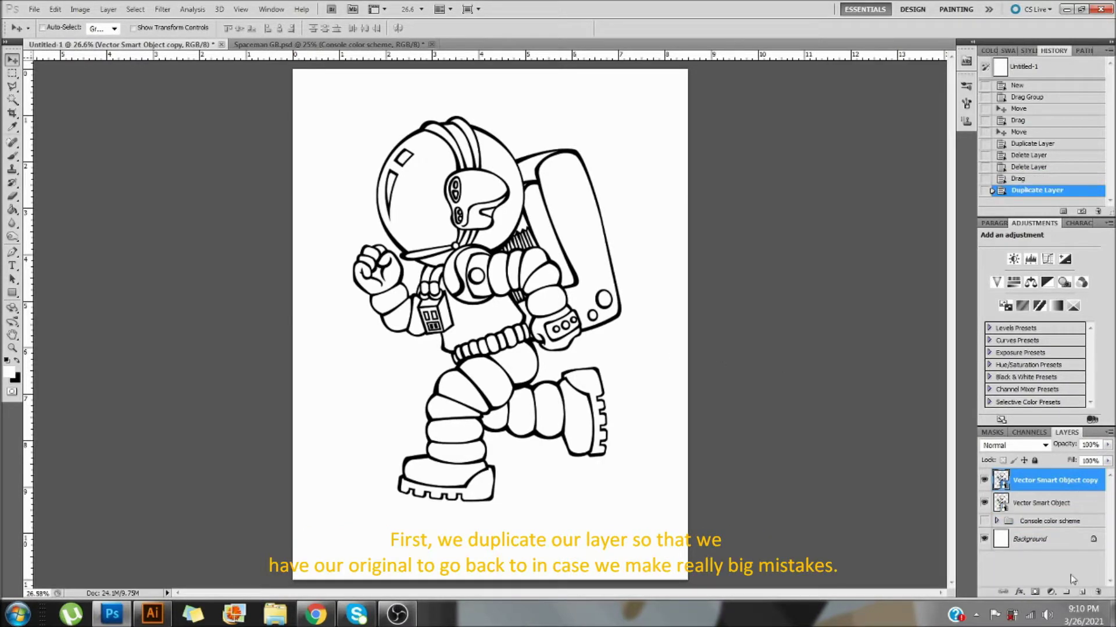
{"action": "left_click", "coordinate": [984, 504]}
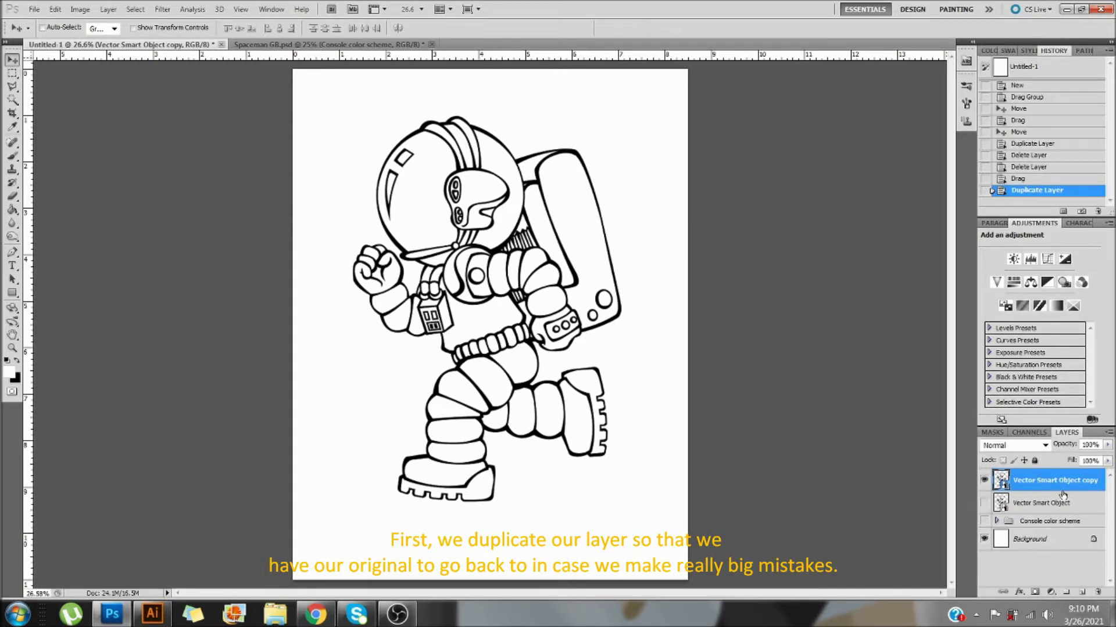
{"action": "left_click", "coordinate": [985, 521]}
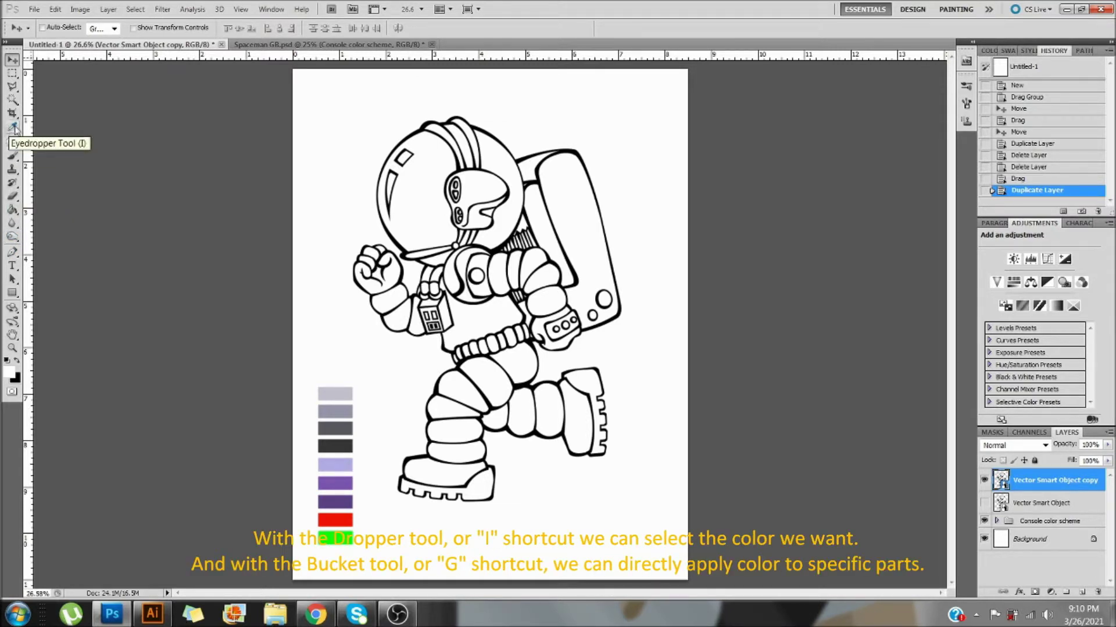
Rasterize the duplicated layer and fill the helmet visor with the dark grey swatch colour using the Paint Bucket
{"action": "key", "text": "g"}
{"action": "left_click", "coordinate": [423, 215]}
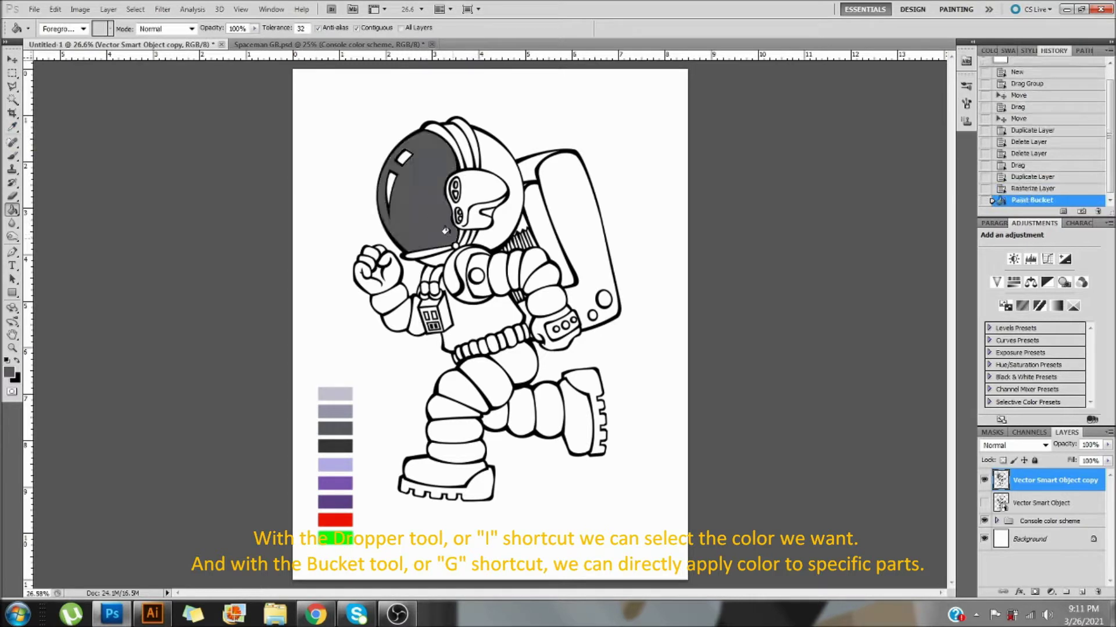
Fill both gloves, including the raised hand's fingers and cuff, with the medium purple swatch colour
{"action": "key", "text": "i"}
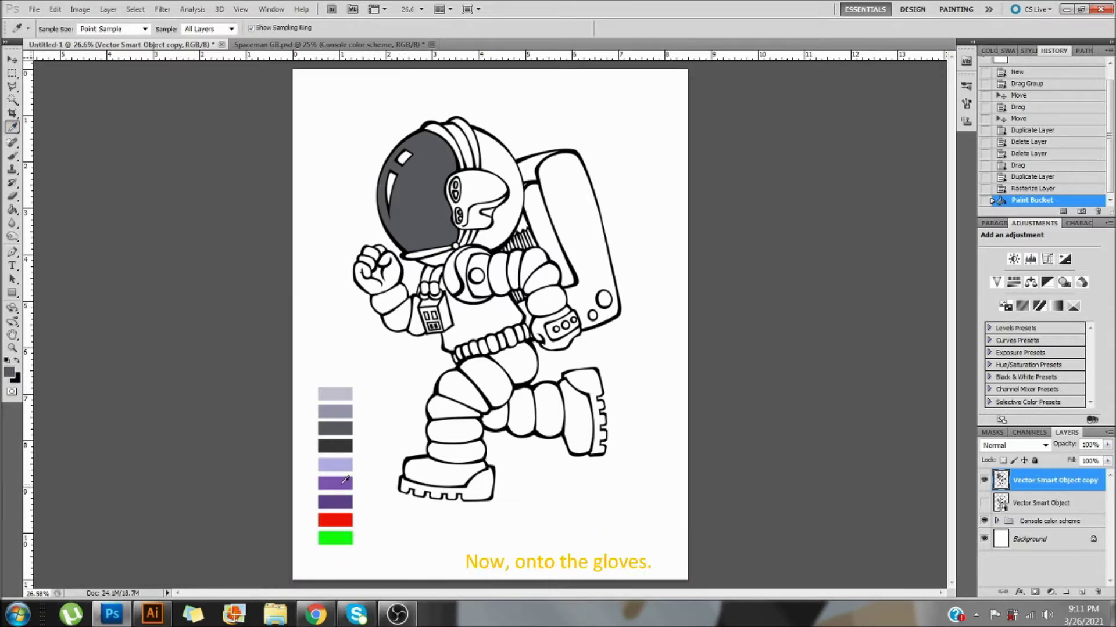
{"action": "left_click", "coordinate": [11, 211]}
{"action": "left_click", "coordinate": [388, 273]}
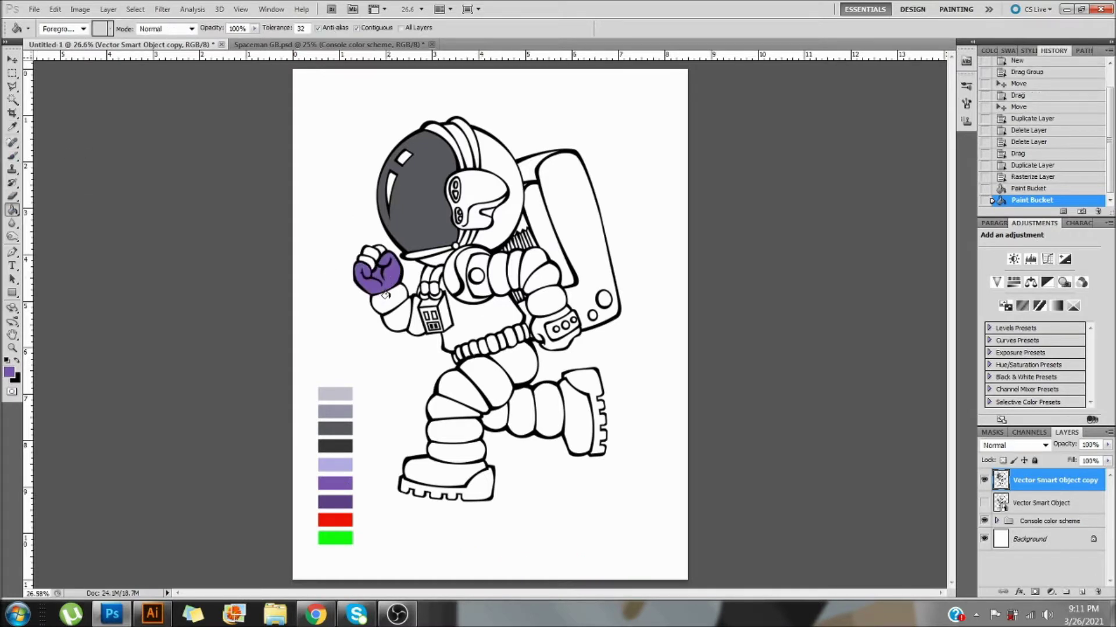
{"action": "left_click", "coordinate": [390, 303]}
{"action": "left_click", "coordinate": [370, 252]}
{"action": "left_click", "coordinate": [379, 250]}
{"action": "left_click", "coordinate": [368, 261]}
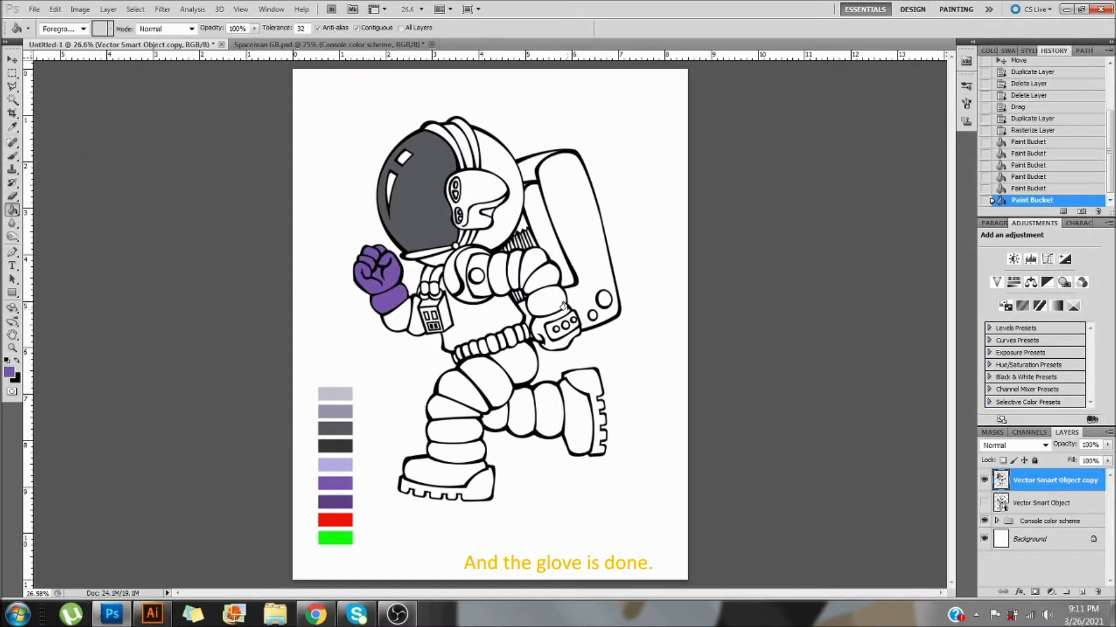
{"action": "left_click", "coordinate": [538, 331]}
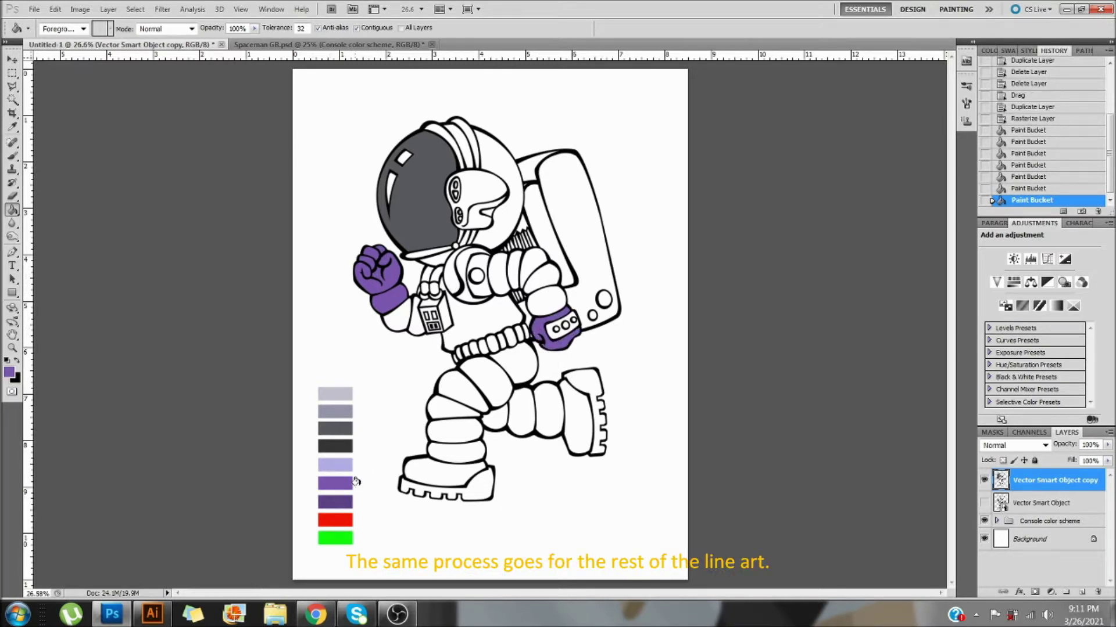
Sample the light lavender swatch and fill the control panel on the lowered glove's wrist
{"action": "key", "text": "i"}
{"action": "left_click", "coordinate": [343, 464]}
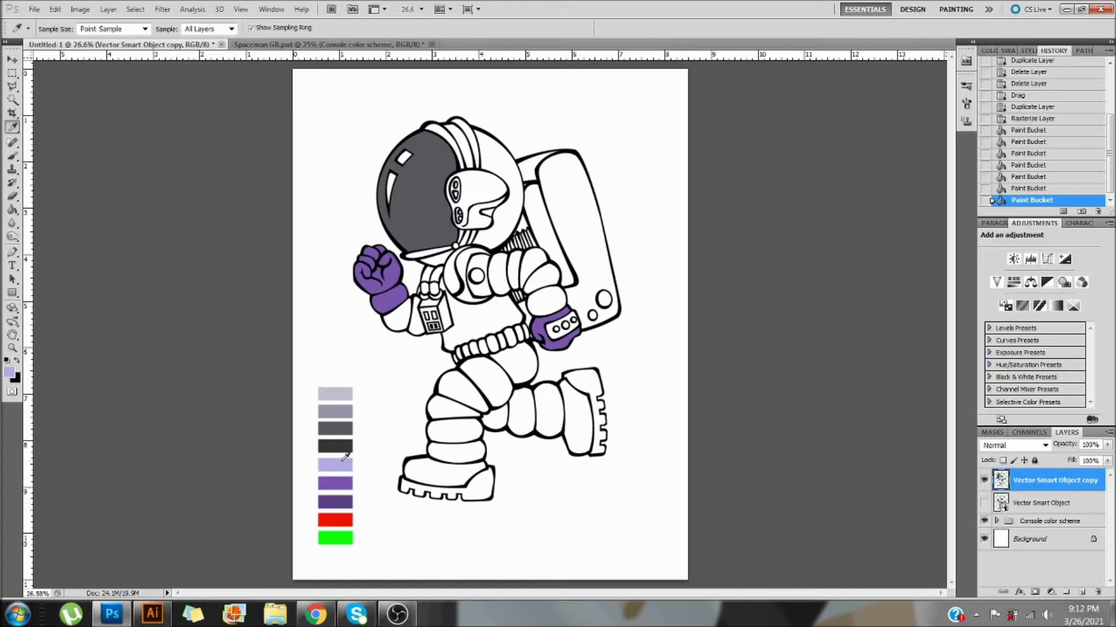
{"action": "key", "text": "g"}
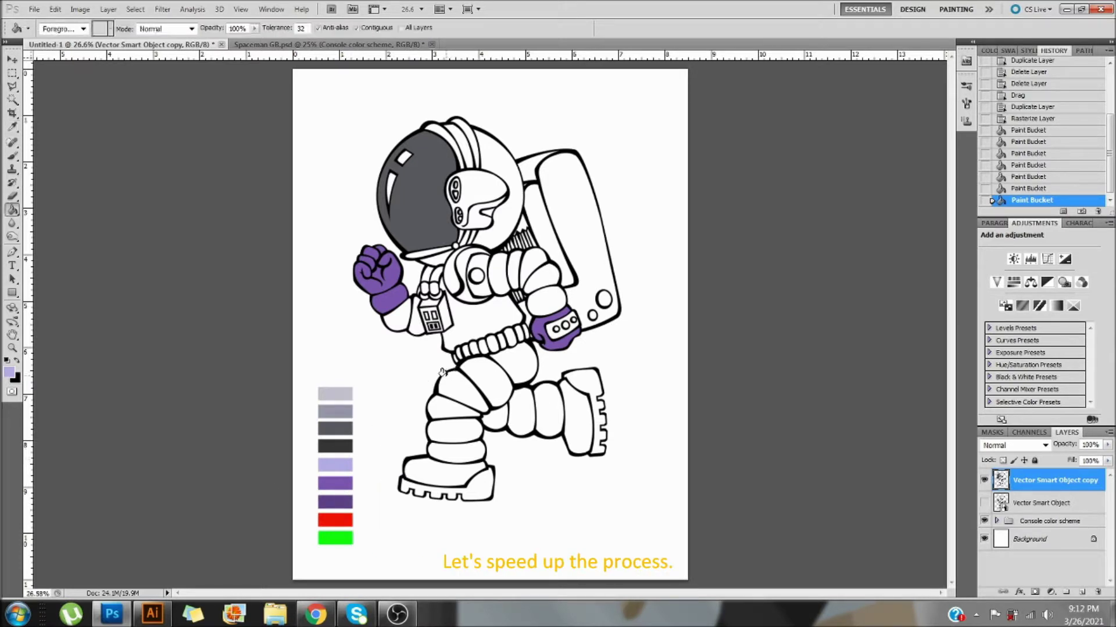
{"action": "left_click", "coordinate": [548, 331]}
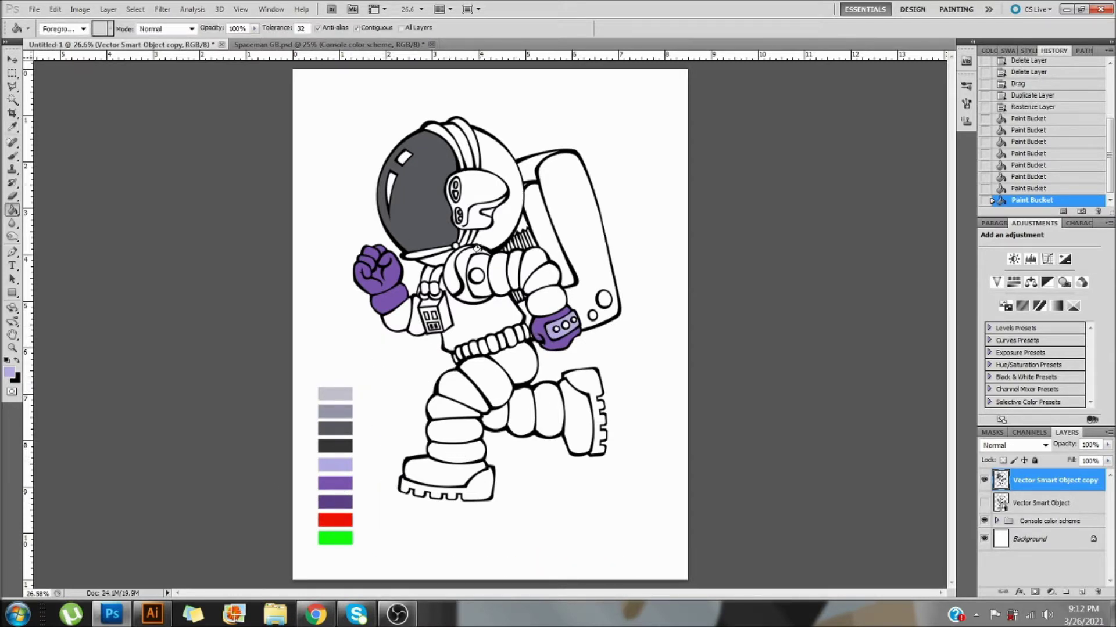
Fill the notch in the helmet's earpiece and the backpack's inner panel with its adjoining gaps in medium purple
{"action": "key", "text": "i"}
{"action": "key", "text": "g"}
{"action": "left_click", "coordinate": [491, 215]}
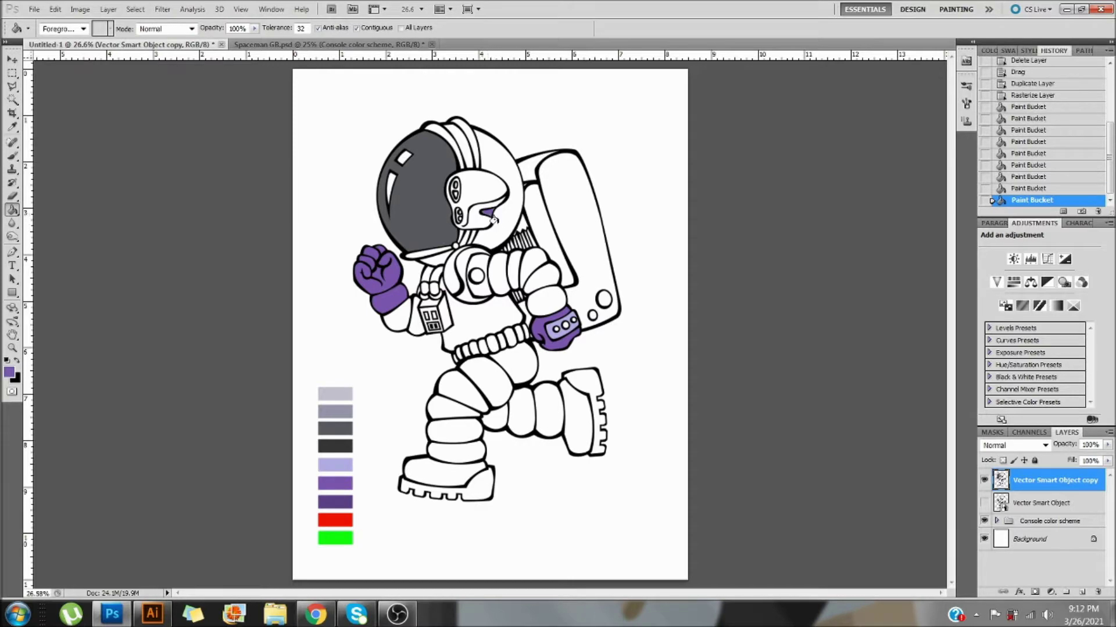
{"action": "left_click", "coordinate": [558, 263]}
{"action": "left_click", "coordinate": [522, 221]}
{"action": "key", "text": "ctrl+plus"}
{"action": "key", "text": "ctrl+plus"}
{"action": "key", "text": "ctrl+plus"}
{"action": "left_click_drag", "start_coordinate": [598, 234], "coordinate": [563, 523]}
{"action": "key", "text": "ctrl+plus"}
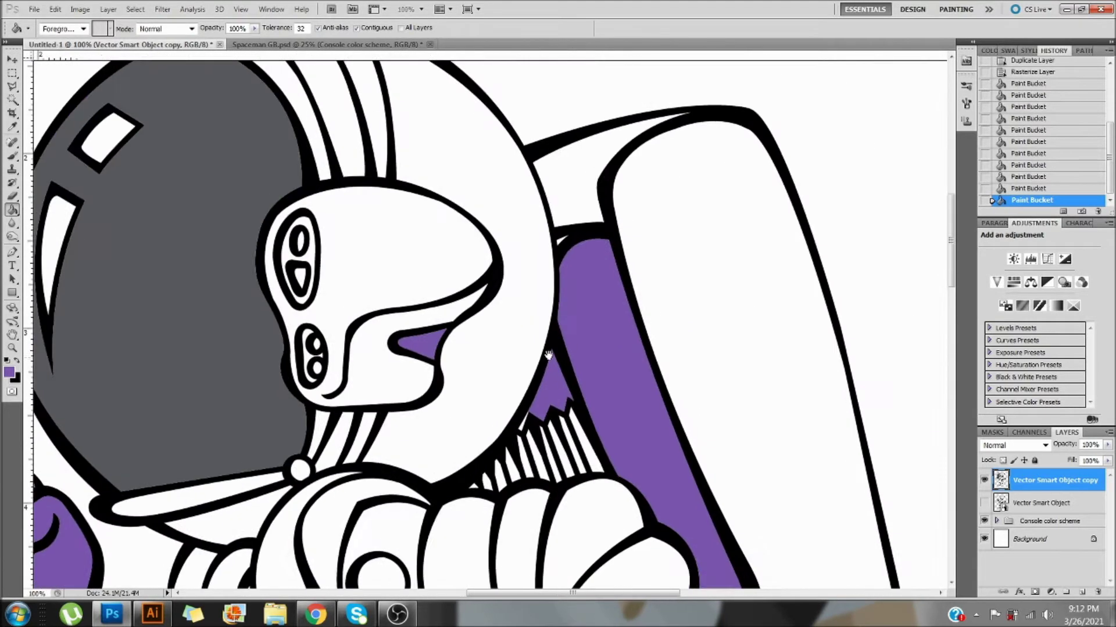
{"action": "left_click", "coordinate": [562, 239]}
Fill the two round buttons at the lower end of the backpack with medium purple
{"action": "left_click_drag", "start_coordinate": [603, 364], "coordinate": [613, 315]}
{"action": "scroll", "coordinate": [614, 315], "scroll_direction": "down", "scroll_amount": 3}
{"action": "scroll", "coordinate": [715, 315], "scroll_direction": "down", "scroll_amount": 3}
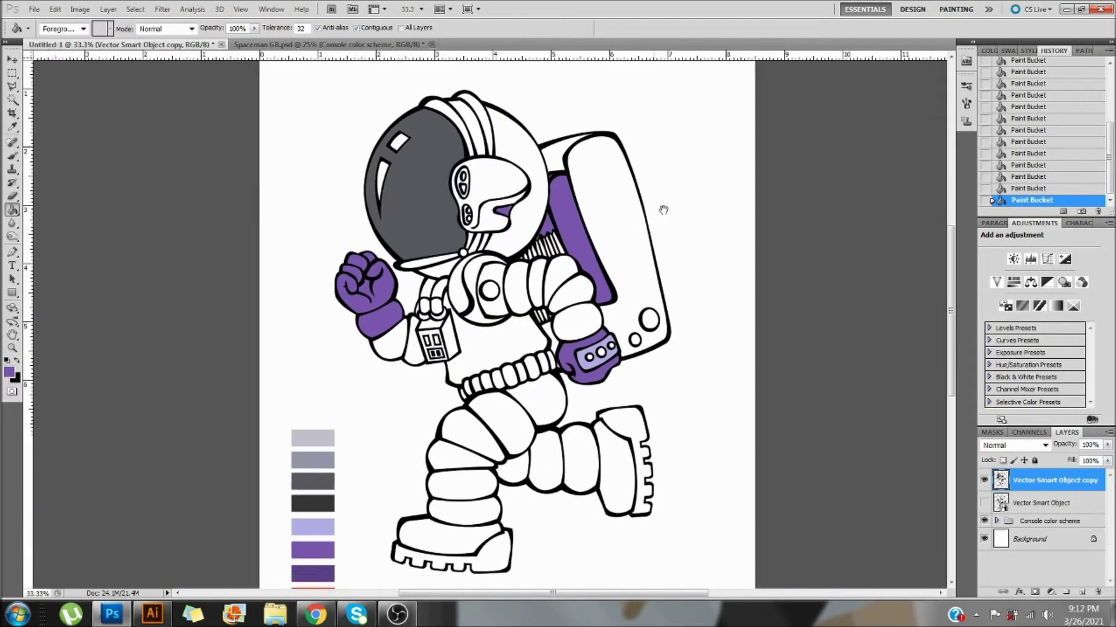
{"action": "mouse_move", "coordinate": [732, 486]}
{"action": "left_mouse_down"}
{"action": "mouse_move", "coordinate": [807, 419]}
{"action": "mouse_move", "coordinate": [806, 455]}
{"action": "left_mouse_up"}
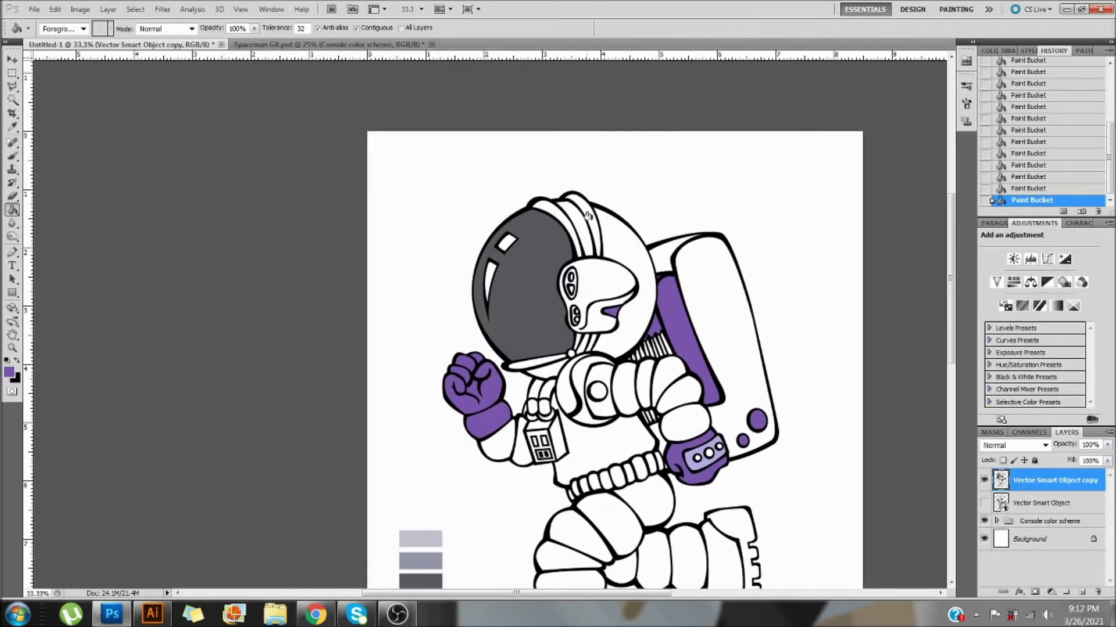
Fill the helmet's outer bands, chin rim, round joint and the strips below the earpiece with medium purple
{"action": "left_click", "coordinate": [585, 214]}
{"action": "scroll", "coordinate": [552, 363], "scroll_direction": "up", "scroll_amount": 2}
{"action": "left_click", "coordinate": [552, 363]}
{"action": "left_click", "coordinate": [616, 328]}
{"action": "left_click", "coordinate": [645, 326]}
{"action": "left_click_drag", "start_coordinate": [700, 390], "coordinate": [698, 283]}
{"action": "left_click", "coordinate": [599, 242]}
{"action": "scroll", "coordinate": [668, 331], "scroll_direction": "down", "scroll_amount": 2}
{"action": "scroll", "coordinate": [722, 245], "scroll_direction": "up", "scroll_amount": 5}
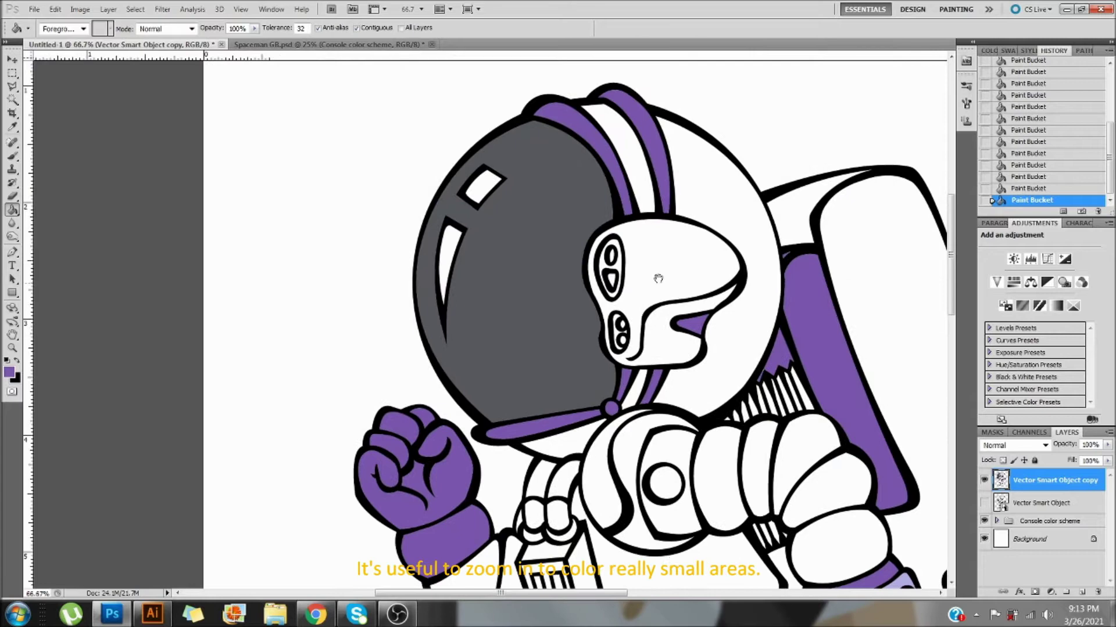
Sample the green swatch and fill the first indicator light on the chest box
{"action": "left_click_drag", "start_coordinate": [642, 291], "coordinate": [579, 182]}
{"action": "left_click_drag", "start_coordinate": [480, 565], "coordinate": [635, 124]}
{"action": "key", "text": "i"}
{"action": "left_click", "coordinate": [380, 525]}
{"action": "mouse_move", "coordinate": [657, 264]}
{"action": "left_mouse_down"}
{"action": "mouse_move", "coordinate": [624, 502]}
{"action": "mouse_move", "coordinate": [622, 229]}
{"action": "left_mouse_up"}
{"action": "key", "text": "g"}
{"action": "left_click", "coordinate": [578, 225]}
Sample the red swatch and fill the second indicator light on the chest box
{"action": "key", "text": "i"}
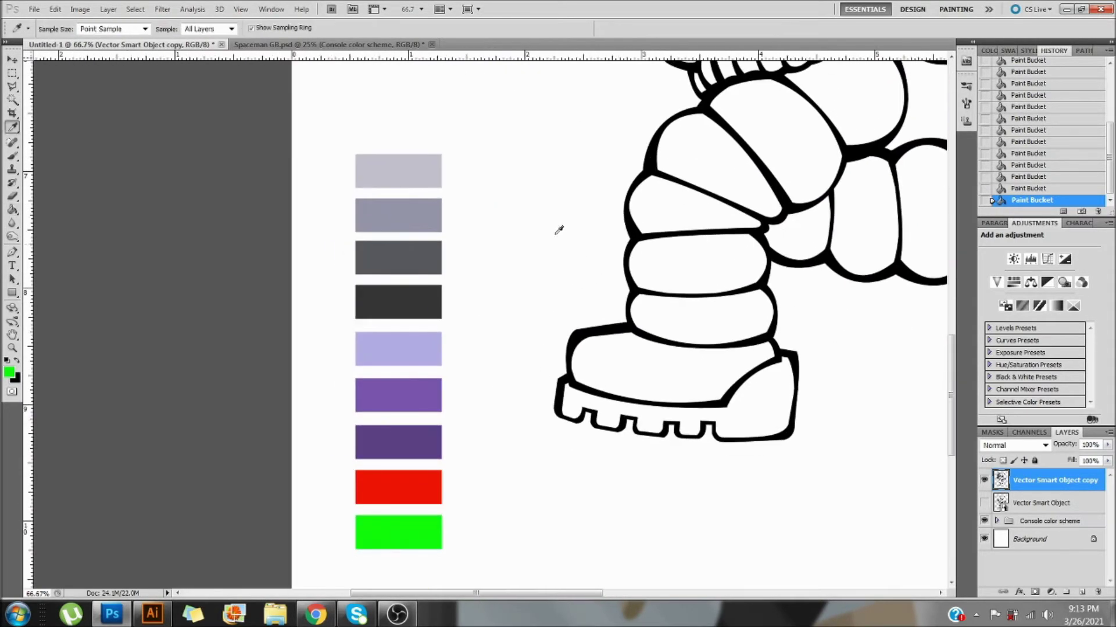
{"action": "left_click", "coordinate": [398, 486]}
{"action": "mouse_move", "coordinate": [613, 294]}
{"action": "left_mouse_down"}
{"action": "mouse_move", "coordinate": [605, 523]}
{"action": "mouse_move", "coordinate": [588, 619]}
{"action": "left_mouse_up"}
{"action": "key", "text": "g"}
{"action": "left_click", "coordinate": [620, 302]}
Fill the small frame below the chest box's indicator lights with the medium blue-grey swatch colour
{"action": "scroll", "coordinate": [643, 356], "scroll_direction": "down", "scroll_amount": 3}
{"action": "key", "text": "i"}
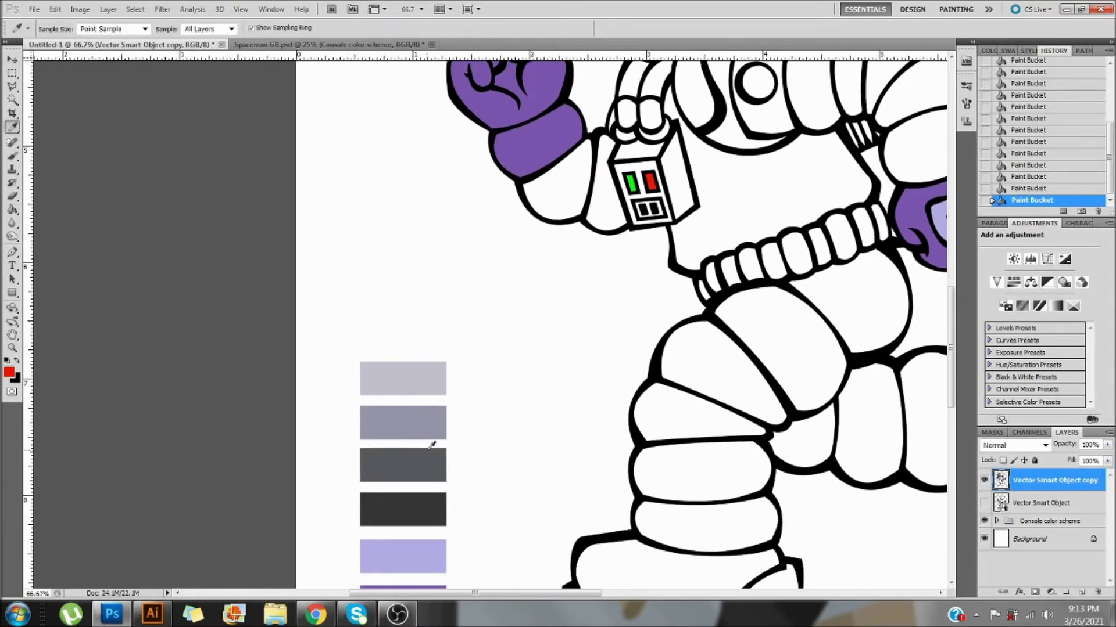
{"action": "left_click", "coordinate": [415, 428]}
{"action": "left_click_drag", "start_coordinate": [571, 344], "coordinate": [560, 397]}
{"action": "key", "text": "g"}
{"action": "key", "text": "ctrl+plus"}
{"action": "key", "text": "ctrl+plus"}
{"action": "left_click_drag", "start_coordinate": [690, 231], "coordinate": [475, 364]}
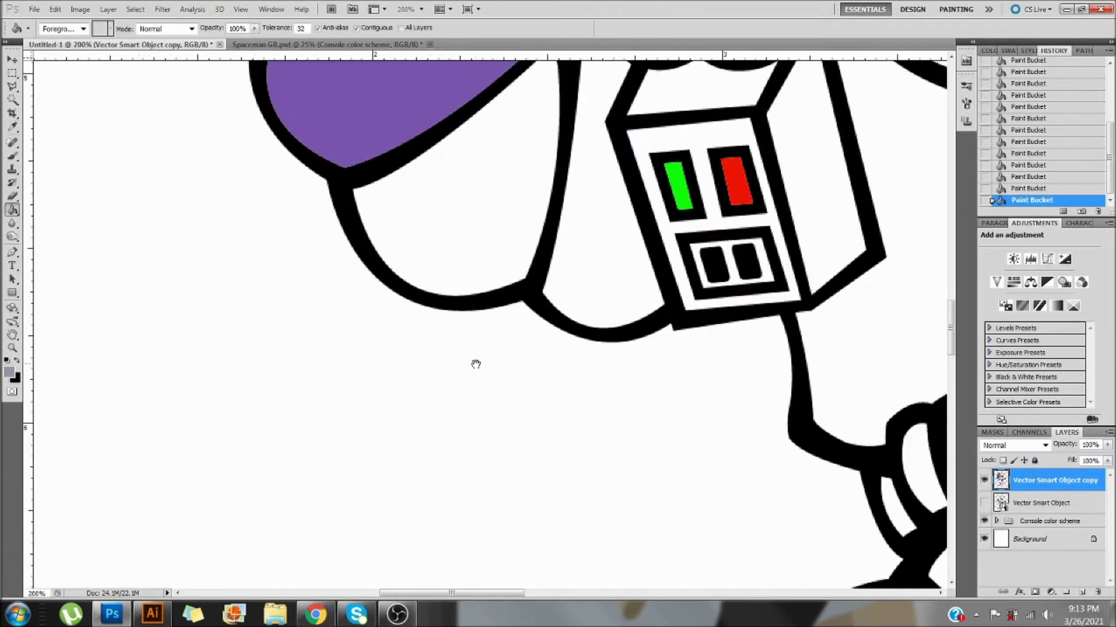
{"action": "left_click", "coordinate": [728, 264]}
Sample the light grey swatch and fill the side face of the chest box
{"action": "mouse_move", "coordinate": [668, 418]}
{"action": "left_mouse_down"}
{"action": "mouse_move", "coordinate": [665, 338]}
{"action": "mouse_move", "coordinate": [657, 424]}
{"action": "mouse_move", "coordinate": [598, 331]}
{"action": "mouse_move", "coordinate": [626, 359]}
{"action": "left_mouse_up"}
{"action": "key", "text": "ctrl+minus"}
{"action": "key", "text": "ctrl+minus"}
{"action": "key", "text": "i"}
{"action": "left_click", "coordinate": [334, 393]}
{"action": "key", "text": "g"}
{"action": "left_click", "coordinate": [594, 197]}
{"action": "left_click_drag", "start_coordinate": [620, 206], "coordinate": [664, 306]}
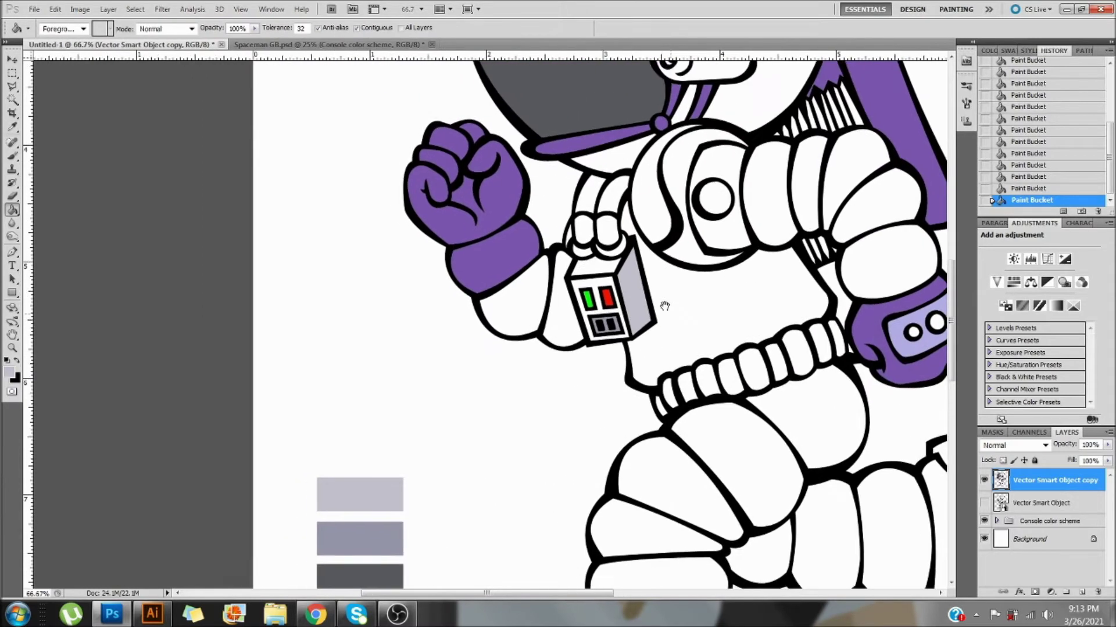
Fill the two sleeve segments of the raised arm with the light grey
{"action": "left_click_drag", "start_coordinate": [540, 319], "coordinate": [537, 398]}
{"action": "left_click", "coordinate": [536, 399]}
{"action": "left_click", "coordinate": [555, 401]}
{"action": "left_click_drag", "start_coordinate": [695, 584], "coordinate": [582, 337]}
{"action": "left_click_drag", "start_coordinate": [796, 330], "coordinate": [760, 448]}
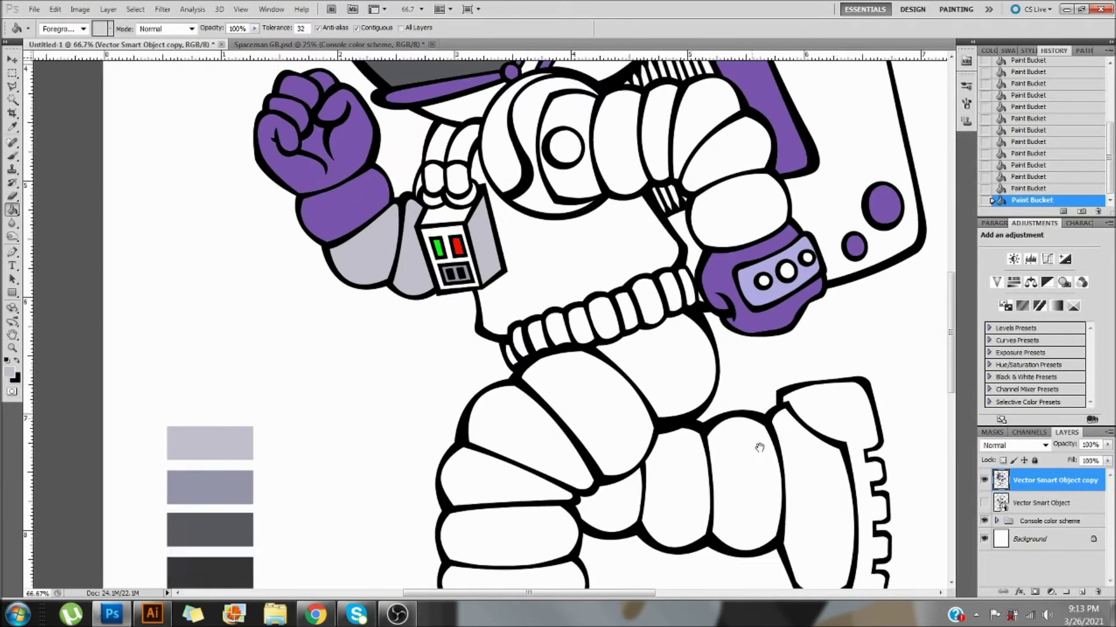
{"action": "left_click_drag", "start_coordinate": [740, 306], "coordinate": [770, 435]}
{"action": "scroll", "coordinate": [770, 436], "scroll_direction": "up", "scroll_amount": 3}
{"action": "scroll", "coordinate": [689, 437], "scroll_direction": "left", "scroll_amount": 3}
{"action": "scroll", "coordinate": [675, 223], "scroll_direction": "up", "scroll_amount": 3}
{"action": "scroll", "coordinate": [639, 223], "scroll_direction": "left", "scroll_amount": 1}
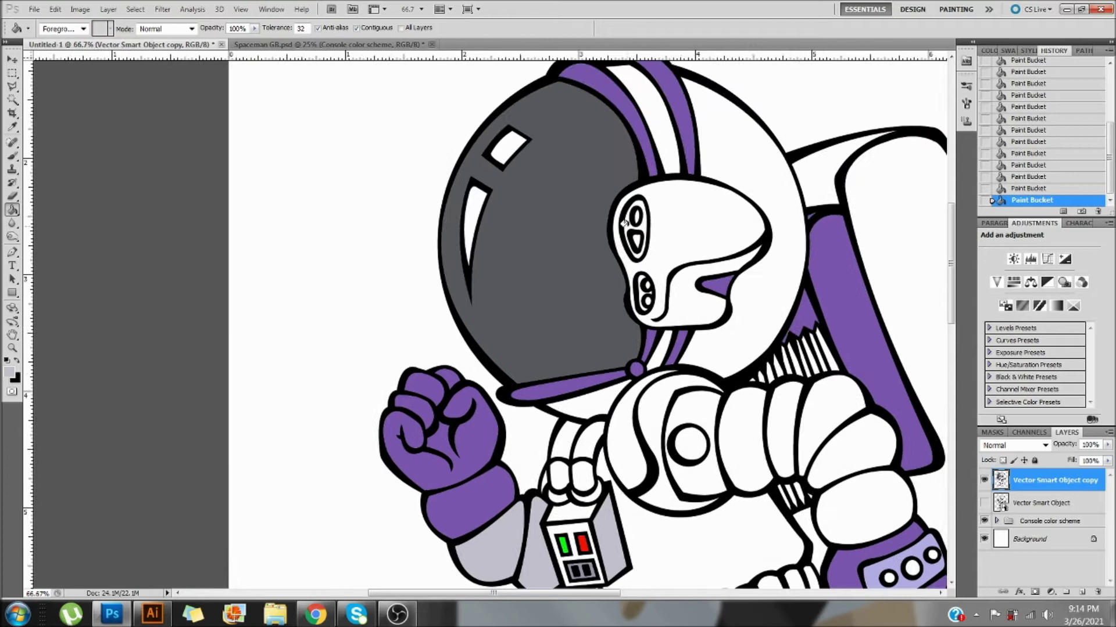
{"action": "scroll", "coordinate": [665, 359], "scroll_direction": "down", "scroll_amount": 9}
{"action": "scroll", "coordinate": [665, 359], "scroll_direction": "right", "scroll_amount": 6}
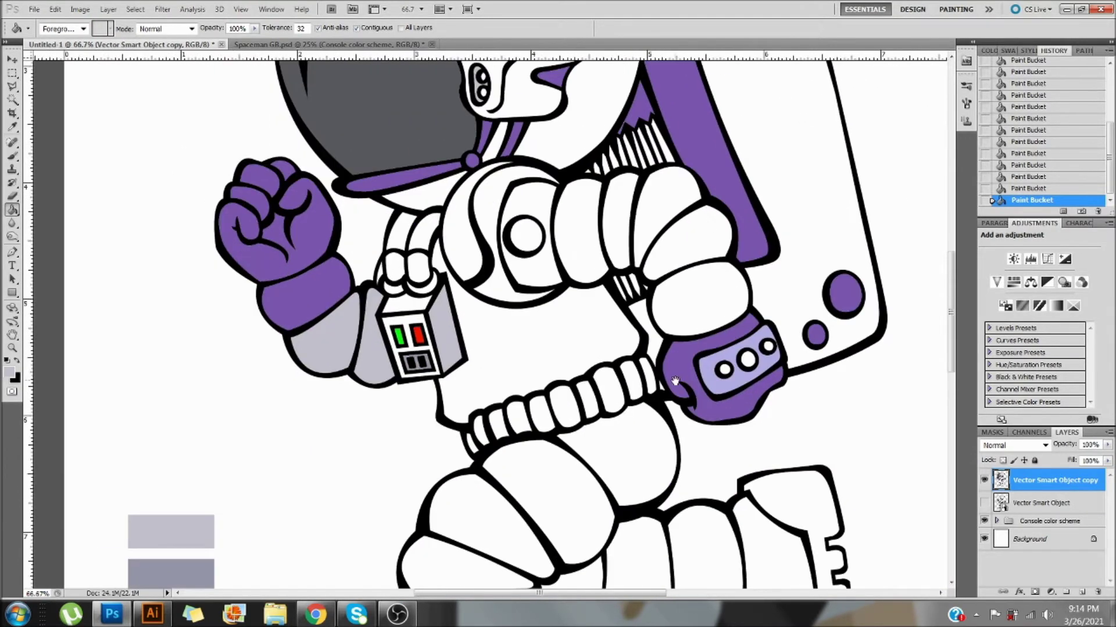
Sample the medium purple swatch and fill all the ribbed belt segments around the waist
{"action": "key", "text": "i"}
{"action": "scroll", "coordinate": [333, 440], "scroll_direction": "down", "scroll_amount": 8}
{"action": "scroll", "coordinate": [313, 471], "scroll_direction": "left", "scroll_amount": 4}
{"action": "left_click", "coordinate": [296, 498]}
{"action": "scroll", "coordinate": [567, 526], "scroll_direction": "up", "scroll_amount": 7}
{"action": "key", "text": "g"}
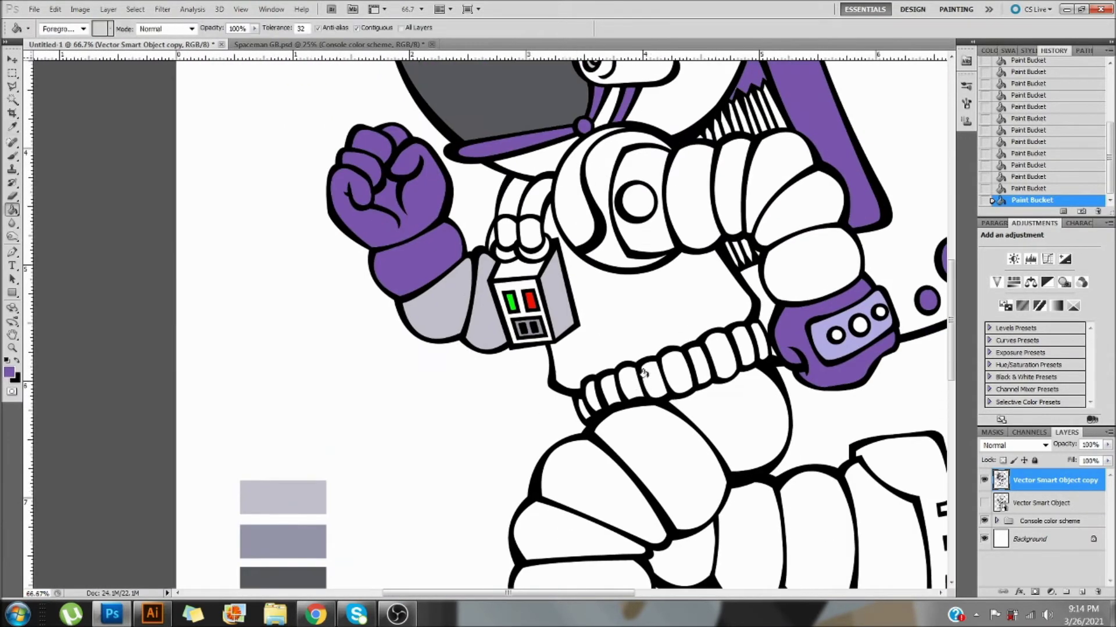
{"action": "left_click_drag", "start_coordinate": [782, 335], "coordinate": [651, 372]}
Fill the upper parts of both boots with the medium purple
{"action": "left_click_drag", "start_coordinate": [579, 492], "coordinate": [654, 220]}
{"action": "left_click", "coordinate": [483, 463]}
{"action": "left_click_drag", "start_coordinate": [695, 421], "coordinate": [621, 315]}
{"action": "left_click", "coordinate": [752, 366]}
Sample the dark purple swatch and fill the soles of both boots
{"action": "key", "text": "i"}
{"action": "left_click", "coordinate": [214, 400]}
{"action": "key", "text": "g"}
{"action": "scroll", "coordinate": [675, 419], "scroll_direction": "up", "scroll_amount": 5}
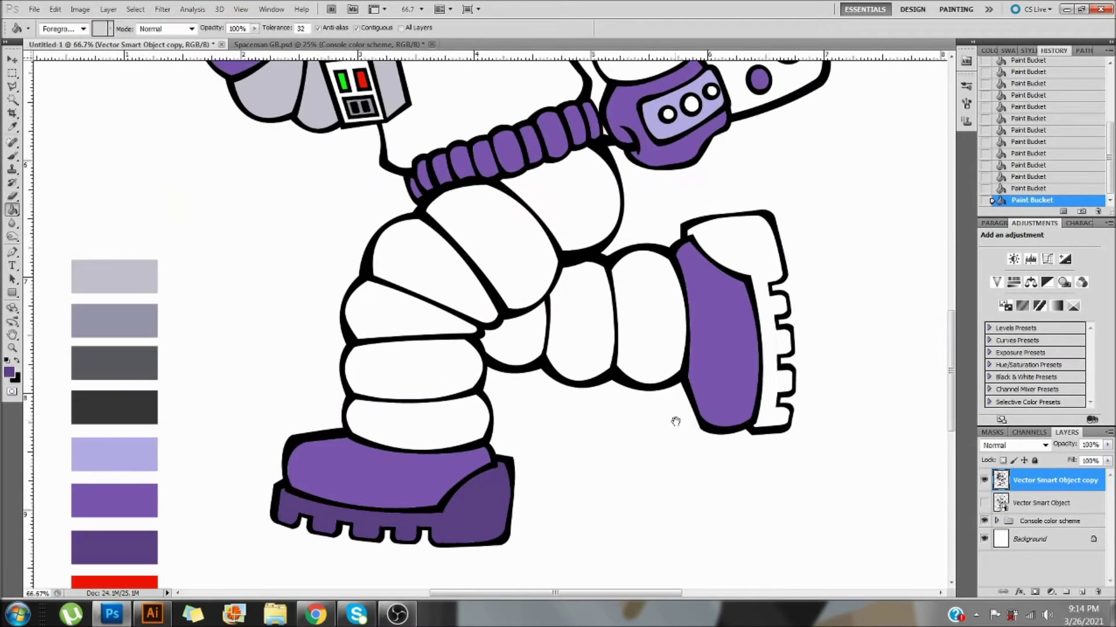
{"action": "scroll", "coordinate": [690, 466], "scroll_direction": "left", "scroll_amount": 2}
{"action": "scroll", "coordinate": [761, 483], "scroll_direction": "up", "scroll_amount": 3}
{"action": "scroll", "coordinate": [693, 137], "scroll_direction": "down", "scroll_amount": 8}
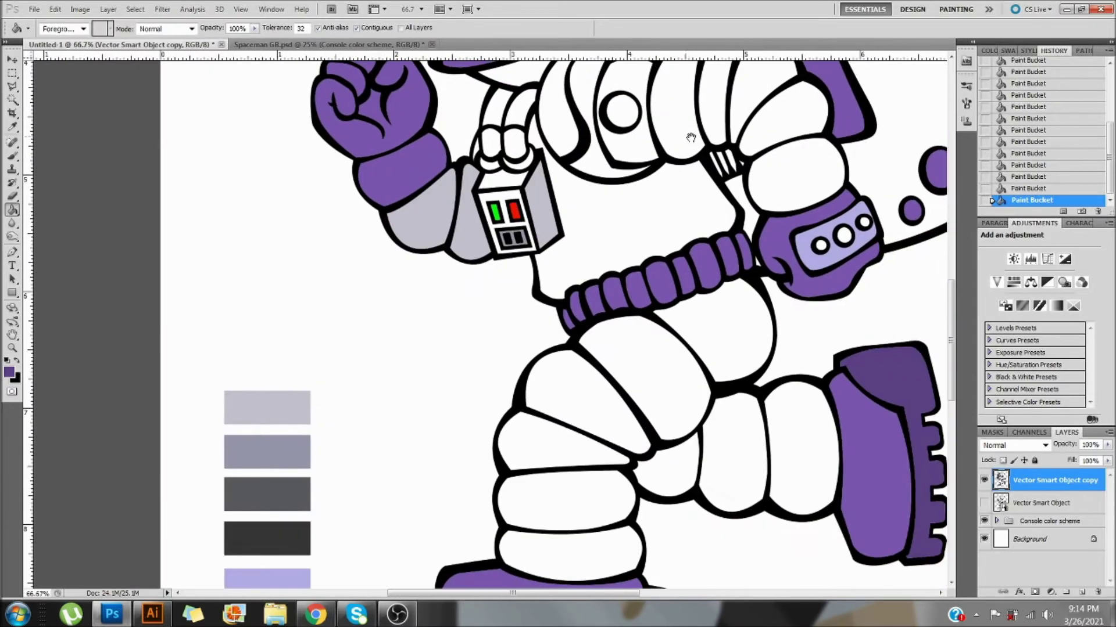
Sample the medium purple swatch and fill the curved band around the shoulder pad
{"action": "key", "text": "i"}
{"action": "scroll", "coordinate": [571, 388], "scroll_direction": "left", "scroll_amount": 1}
{"action": "scroll", "coordinate": [571, 388], "scroll_direction": "up", "scroll_amount": 5}
{"action": "scroll", "coordinate": [571, 388], "scroll_direction": "right", "scroll_amount": 1}
{"action": "key", "text": "g"}
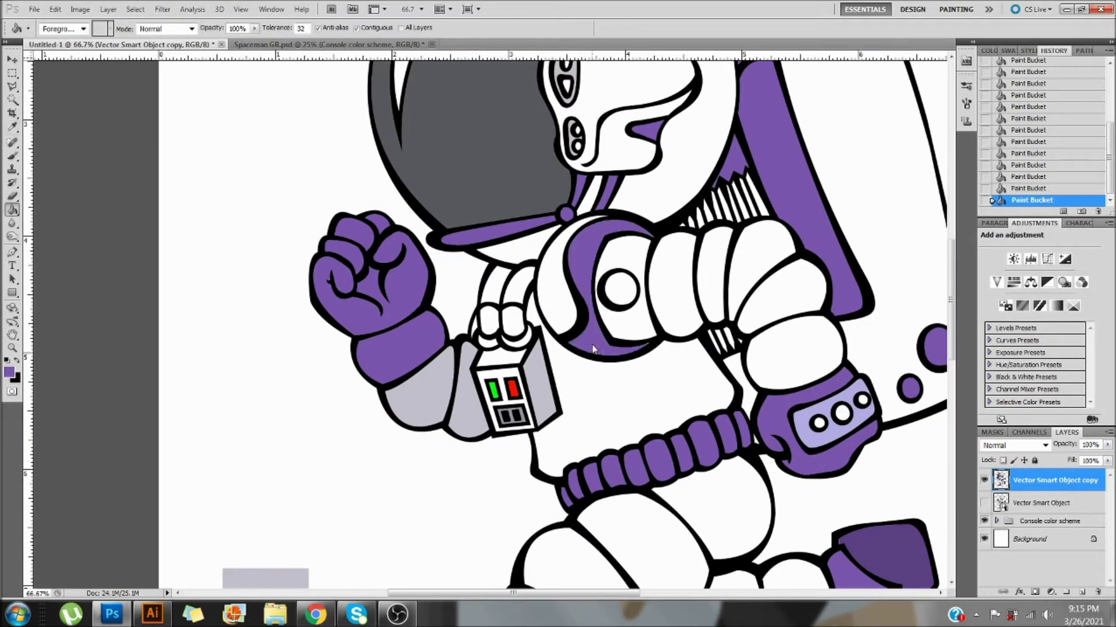
Sample the light purple swatch and fill the shoulder pad's outer crescent and its round button
{"action": "scroll", "coordinate": [599, 211], "scroll_direction": "down", "scroll_amount": 5}
{"action": "scroll", "coordinate": [598, 212], "scroll_direction": "left", "scroll_amount": 2}
{"action": "key", "text": "i"}
{"action": "left_click", "coordinate": [363, 392]}
{"action": "left_click_drag", "start_coordinate": [647, 180], "coordinate": [674, 488]}
{"action": "key", "text": "g"}
{"action": "left_click", "coordinate": [651, 244]}
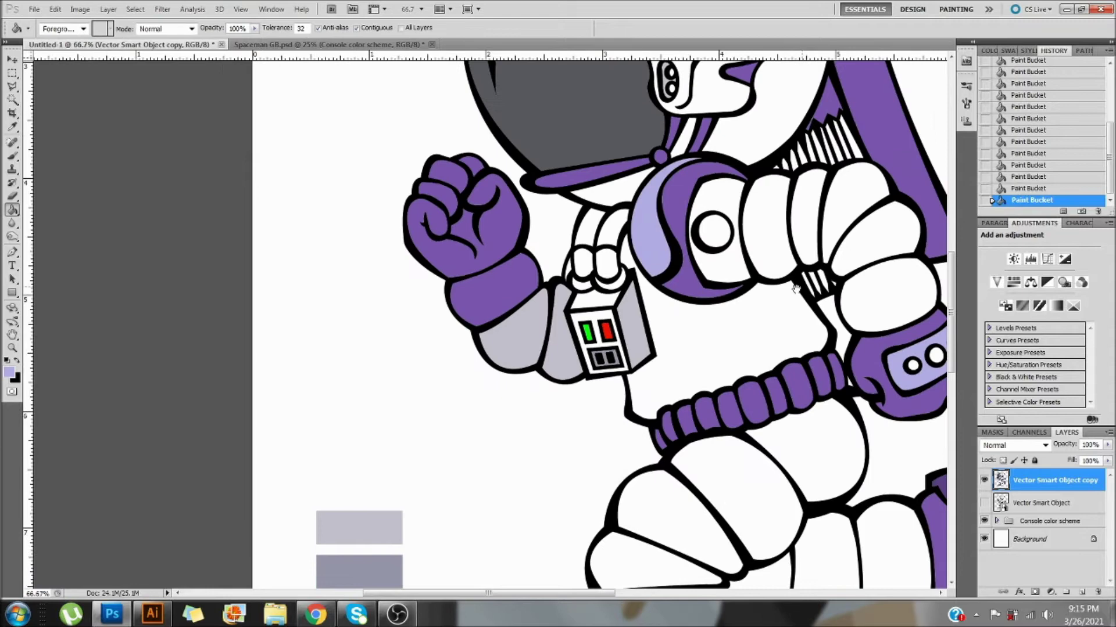
{"action": "left_click_drag", "start_coordinate": [797, 284], "coordinate": [767, 339]}
{"action": "left_click", "coordinate": [686, 288]}
{"action": "left_click_drag", "start_coordinate": [713, 384], "coordinate": [676, 416]}
Sample the dark grey swatch and fill the two hose connectors above the chest box
{"action": "left_click_drag", "start_coordinate": [690, 367], "coordinate": [760, 87]}
{"action": "key", "text": "i"}
{"action": "left_click", "coordinate": [386, 426]}
{"action": "scroll", "coordinate": [590, 226], "scroll_direction": "up", "scroll_amount": 4}
{"action": "key", "text": "g"}
{"action": "left_click", "coordinate": [591, 225]}
Sample the medium blue-grey swatch and fill the rings beneath the two hose connectors on the chest box
{"action": "scroll", "coordinate": [590, 226], "scroll_direction": "down", "scroll_amount": 4}
{"action": "scroll", "coordinate": [591, 225], "scroll_direction": "right", "scroll_amount": 1}
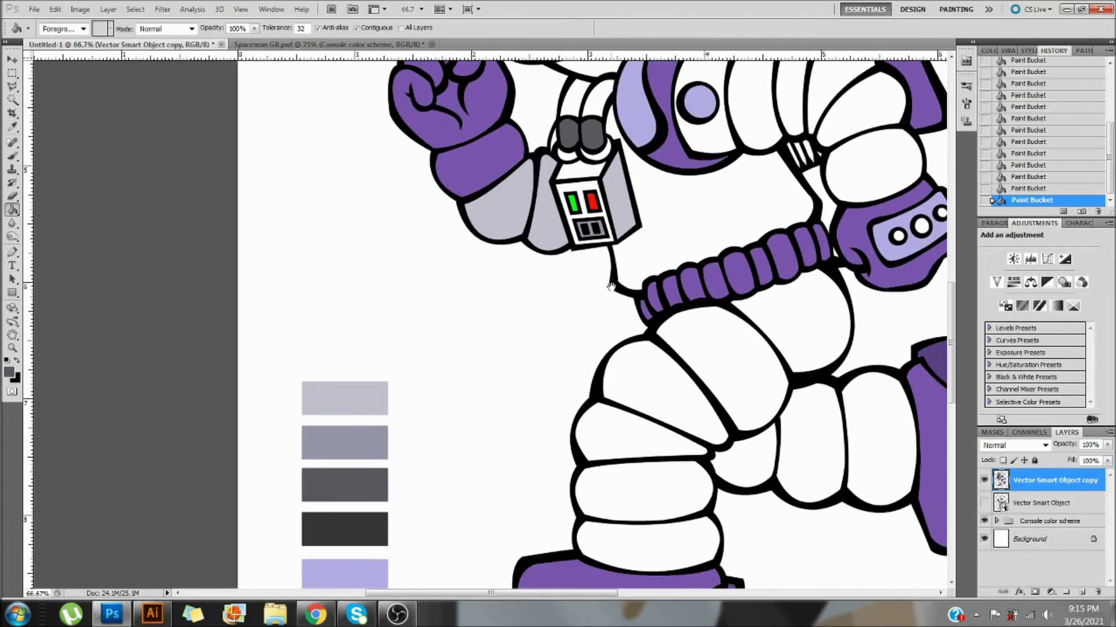
{"action": "scroll", "coordinate": [660, 465], "scroll_direction": "up", "scroll_amount": 1}
{"action": "key", "text": "i"}
{"action": "key", "text": "g"}
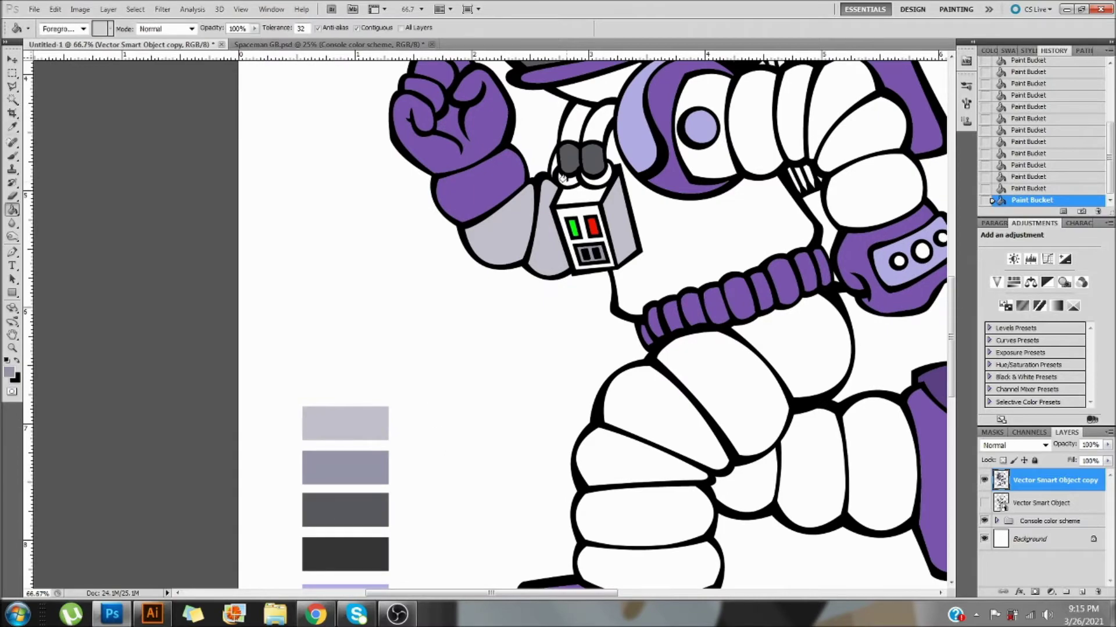
Sample the near-black swatch and fill the four small openings in the helmet's side ports
{"action": "mouse_move", "coordinate": [627, 296]}
{"action": "left_mouse_down"}
{"action": "mouse_move", "coordinate": [539, 411]}
{"action": "mouse_move", "coordinate": [489, 321]}
{"action": "mouse_move", "coordinate": [504, 64]}
{"action": "mouse_move", "coordinate": [626, 427]}
{"action": "mouse_move", "coordinate": [666, 312]}
{"action": "mouse_move", "coordinate": [674, 63]}
{"action": "left_mouse_up"}
{"action": "key", "text": "i"}
{"action": "left_click", "coordinate": [305, 477]}
{"action": "mouse_move", "coordinate": [580, 63]}
{"action": "left_mouse_down"}
{"action": "mouse_move", "coordinate": [571, 383]}
{"action": "mouse_move", "coordinate": [471, 541]}
{"action": "left_mouse_up"}
{"action": "key", "text": "g"}
{"action": "scroll", "coordinate": [549, 206], "scroll_direction": "up", "scroll_amount": 2}
{"action": "left_click", "coordinate": [619, 175]}
{"action": "left_click", "coordinate": [622, 244]}
{"action": "left_click_drag", "start_coordinate": [657, 374], "coordinate": [670, 304]}
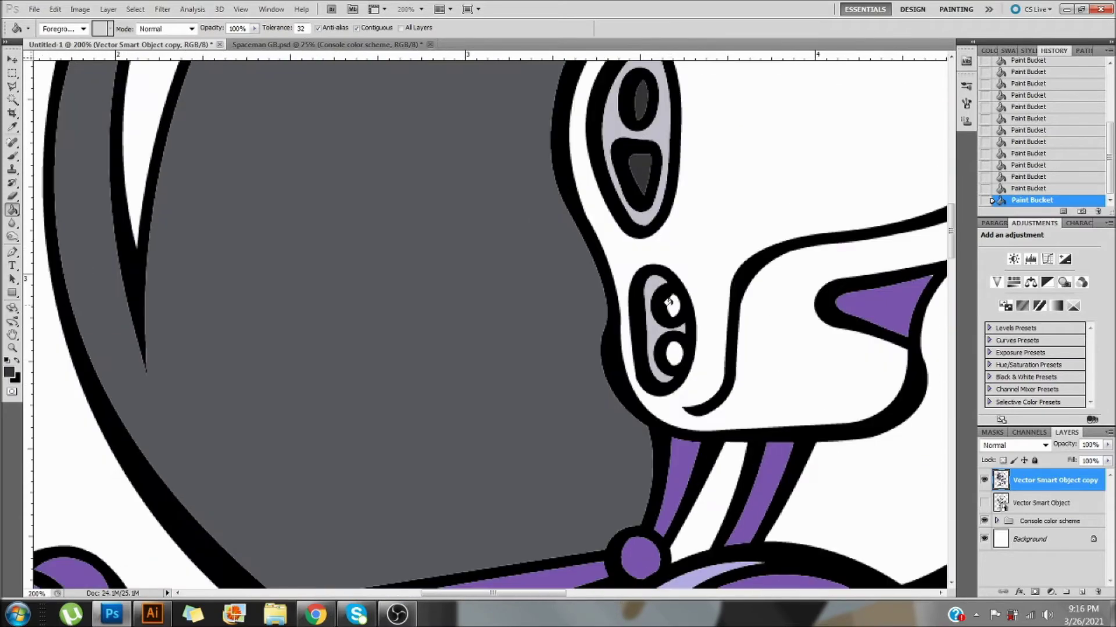
{"action": "left_click", "coordinate": [670, 304]}
{"action": "left_click", "coordinate": [669, 352]}
Fill every other rib of the hose behind the shoulder with the near-black colour
{"action": "left_click_drag", "start_coordinate": [666, 420], "coordinate": [461, 483]}
{"action": "scroll", "coordinate": [460, 482], "scroll_direction": "down", "scroll_amount": 2}
{"action": "left_click_drag", "start_coordinate": [604, 352], "coordinate": [539, 329]}
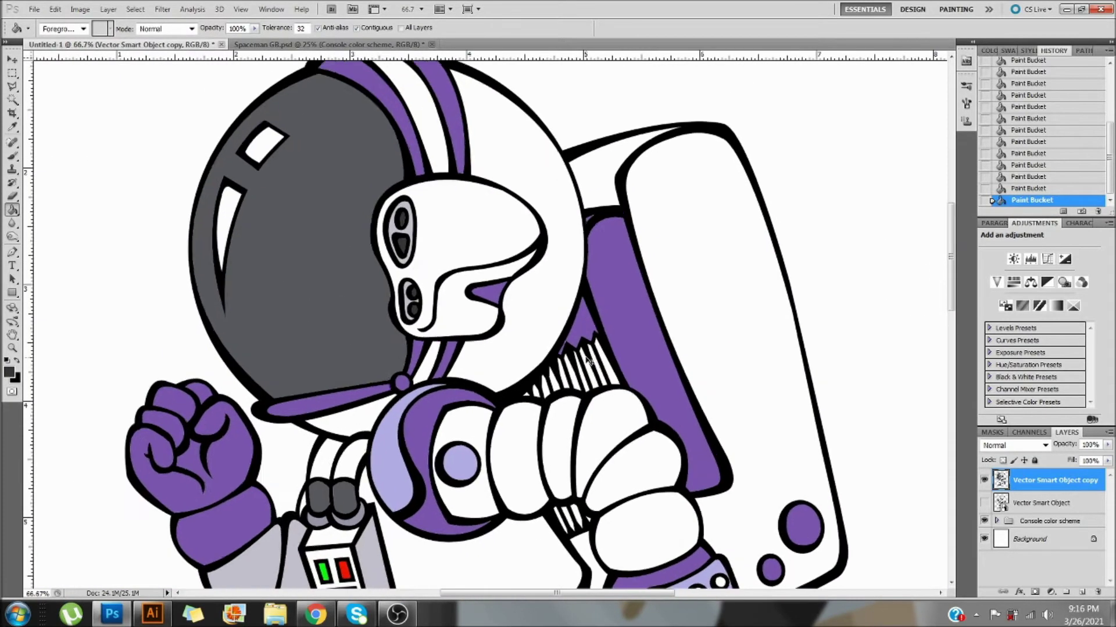
{"action": "scroll", "coordinate": [539, 329], "scroll_direction": "up", "scroll_amount": 2}
{"action": "left_click", "coordinate": [602, 307]}
{"action": "left_click", "coordinate": [657, 285]}
{"action": "left_click", "coordinate": [707, 269]}
{"action": "left_click", "coordinate": [754, 255]}
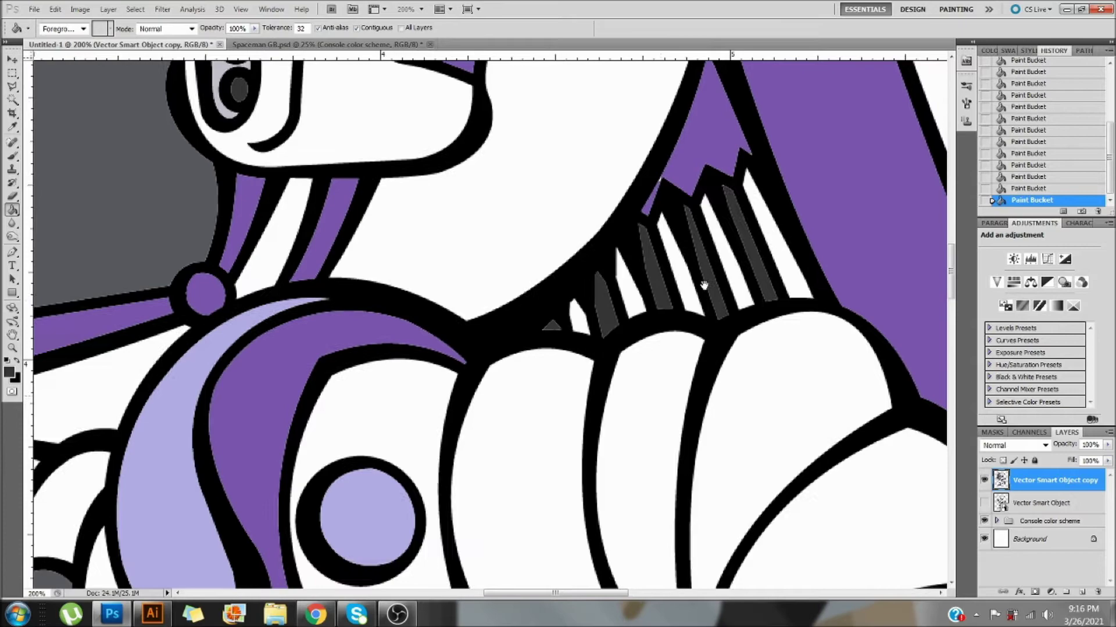
Sample the dark grey and fill the remaining white ribs of the hose behind the shoulder
{"action": "left_click_drag", "start_coordinate": [164, 561], "coordinate": [325, 169]}
{"action": "left_click_drag", "start_coordinate": [514, 581], "coordinate": [550, 230]}
{"action": "left_click", "coordinate": [684, 269], "text": "alt"}
{"action": "scroll", "coordinate": [685, 269], "scroll_direction": "down", "scroll_amount": 3}
{"action": "scroll", "coordinate": [523, 244], "scroll_direction": "up", "scroll_amount": 3}
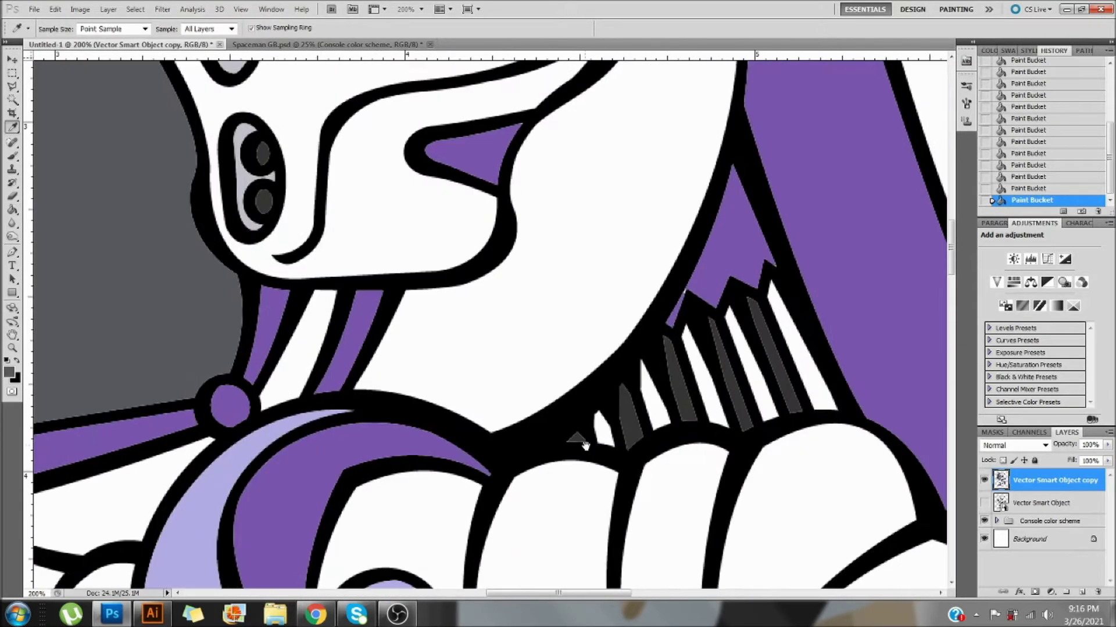
{"action": "left_click", "coordinate": [603, 431]}
{"action": "left_click", "coordinate": [652, 401]}
{"action": "left_click", "coordinate": [702, 378]}
{"action": "left_click", "coordinate": [751, 363]}
{"action": "left_click", "coordinate": [788, 367]}
Fill the hose ribs beneath the upper arm with alternating dark grey and near-black
{"action": "scroll", "coordinate": [705, 515], "scroll_direction": "down", "scroll_amount": 5}
{"action": "scroll", "coordinate": [704, 516], "scroll_direction": "right", "scroll_amount": 2}
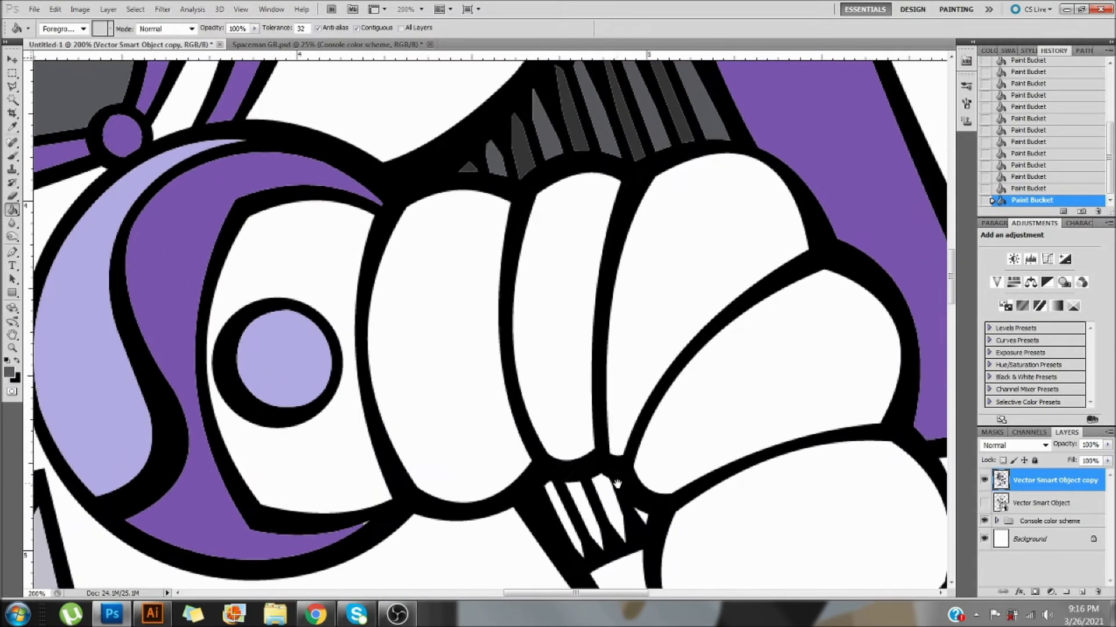
{"action": "left_click", "coordinate": [580, 503]}
{"action": "left_click", "coordinate": [516, 150], "text": "alt"}
{"action": "left_click", "coordinate": [549, 497]}
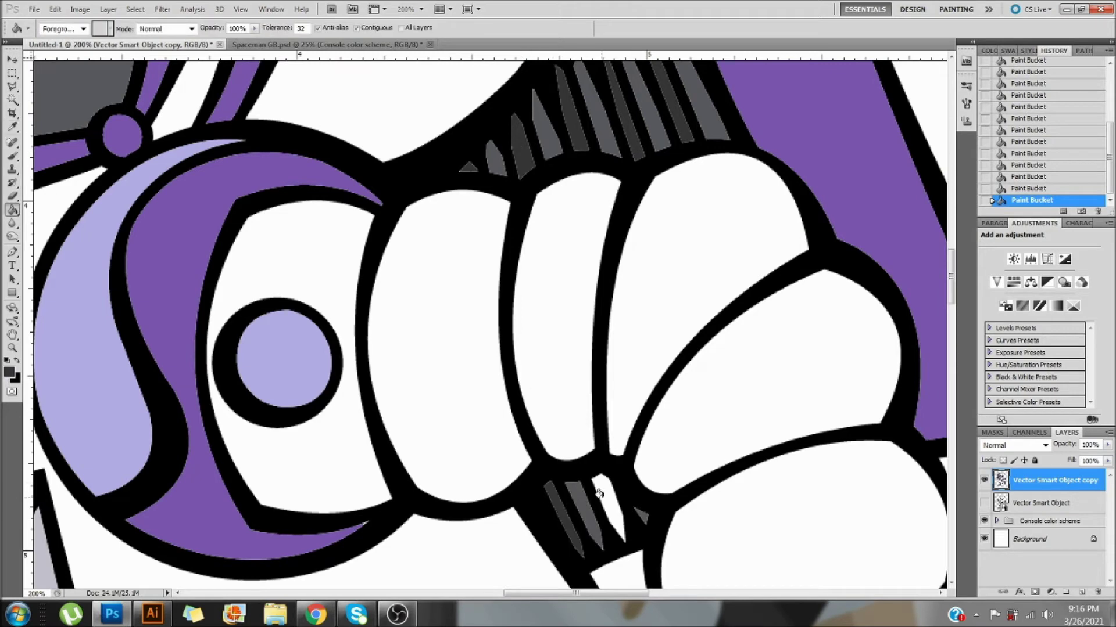
{"action": "left_click", "coordinate": [599, 492]}
Examine the whole spaceman to check that the base colours are complete
{"action": "key", "text": "ctrl+minus"}
{"action": "key", "text": "ctrl+minus"}
{"action": "key", "text": "ctrl+minus"}
{"action": "left_click_drag", "start_coordinate": [653, 422], "coordinate": [817, 420]}
{"action": "scroll", "coordinate": [739, 346], "scroll_direction": "up", "scroll_amount": 3}
{"action": "scroll", "coordinate": [739, 346], "scroll_direction": "right", "scroll_amount": 2}
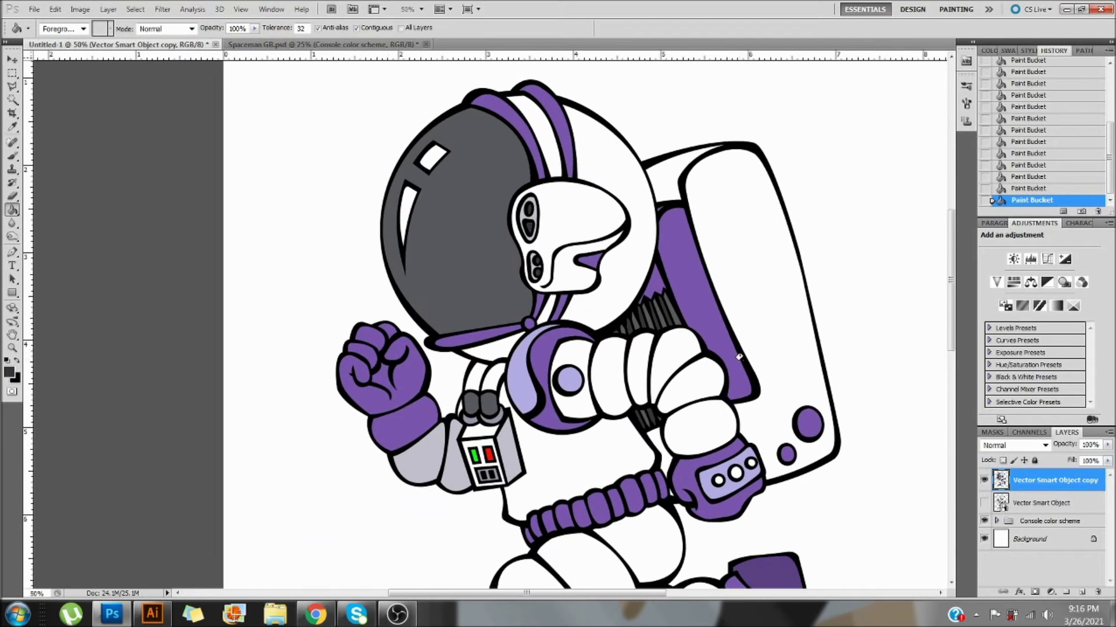
{"action": "scroll", "coordinate": [739, 356], "scroll_direction": "down", "scroll_amount": 5}
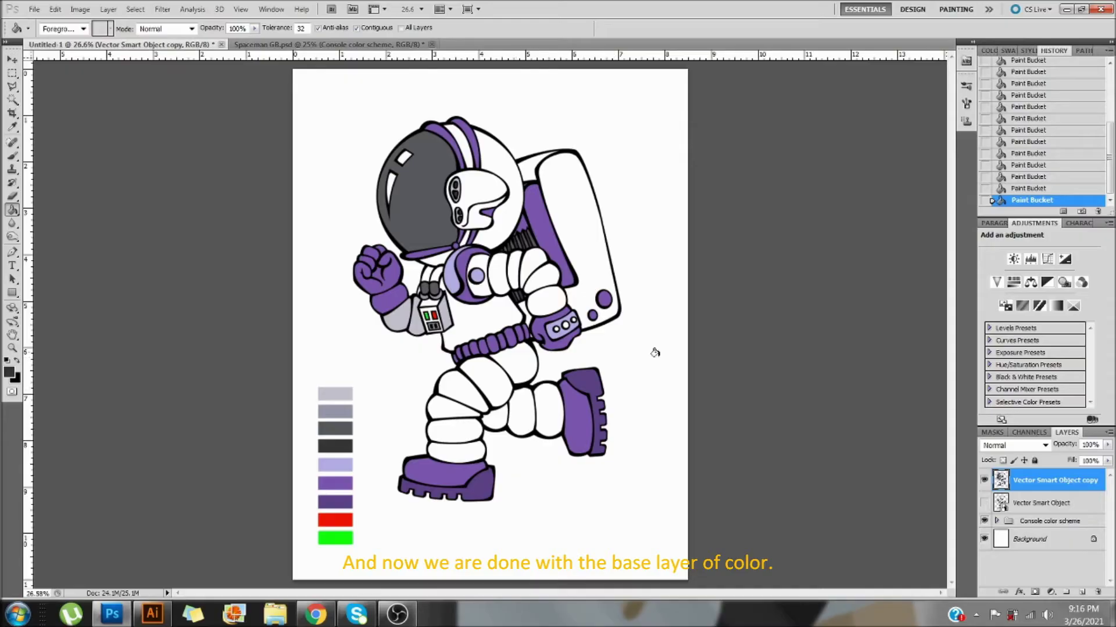
{"action": "key", "text": "v"}
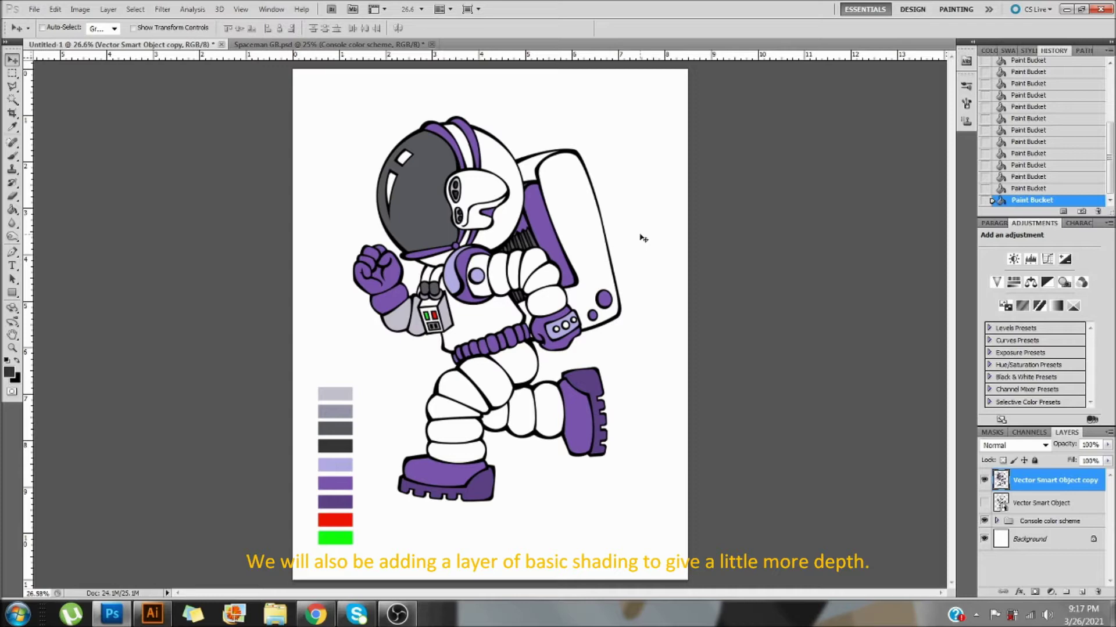
Add a new layer for the shading and place it directly below the Vector Smart Object copy layer
{"action": "key", "text": "ctrl+plus"}
{"action": "key", "text": "ctrl+plus"}
{"action": "key", "text": "ctrl+plus"}
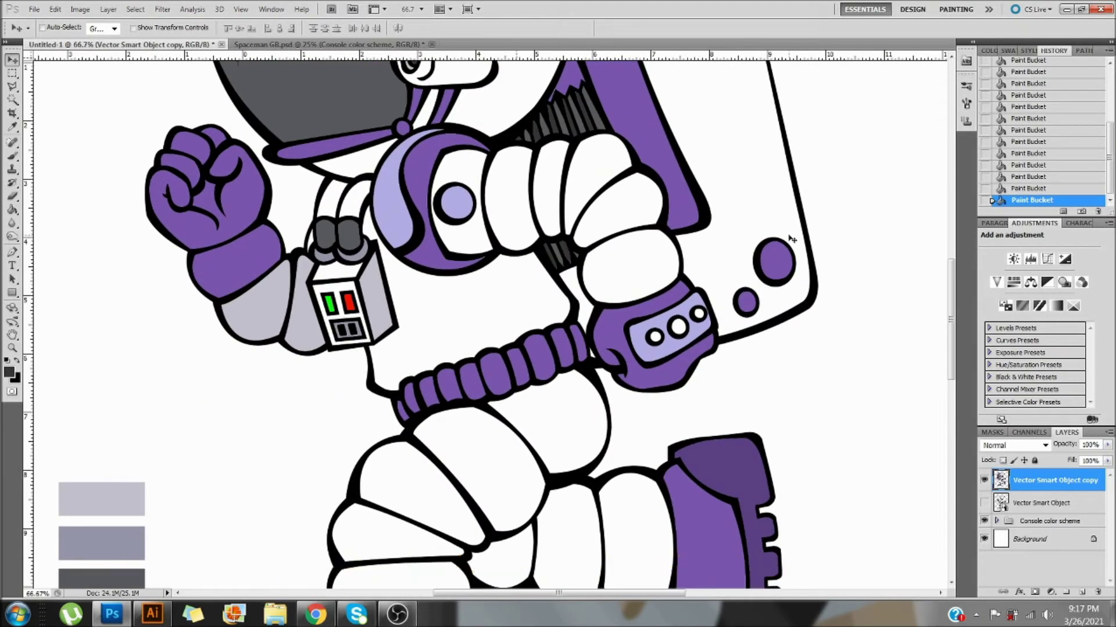
{"action": "left_click_drag", "start_coordinate": [636, 152], "coordinate": [703, 381]}
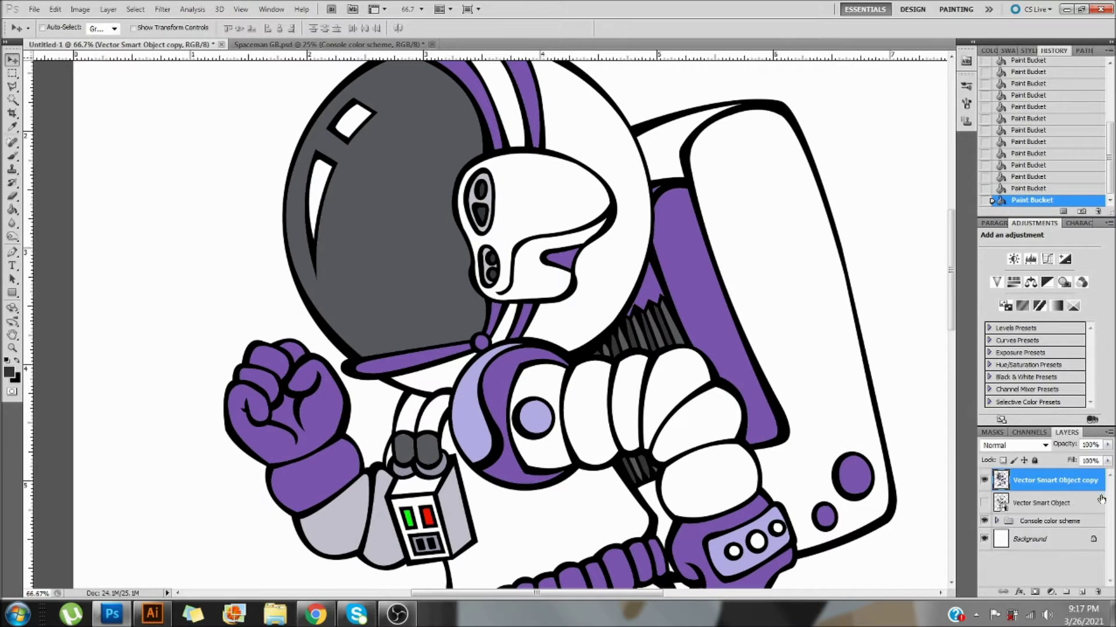
{"action": "left_click", "coordinate": [1081, 592]}
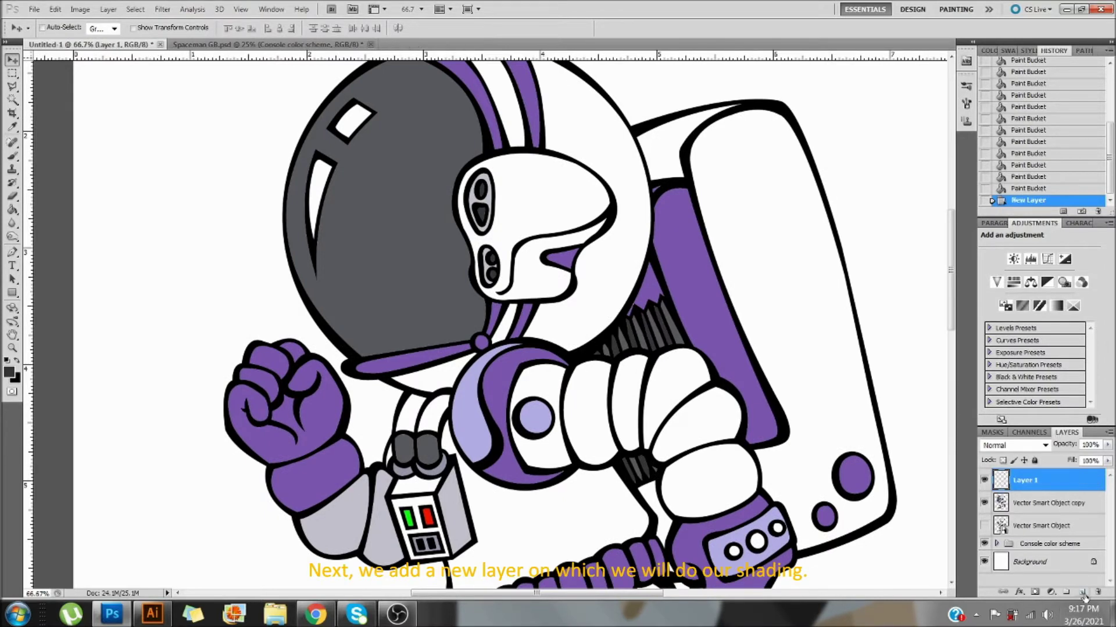
{"action": "left_click_drag", "start_coordinate": [1074, 480], "coordinate": [1068, 518]}
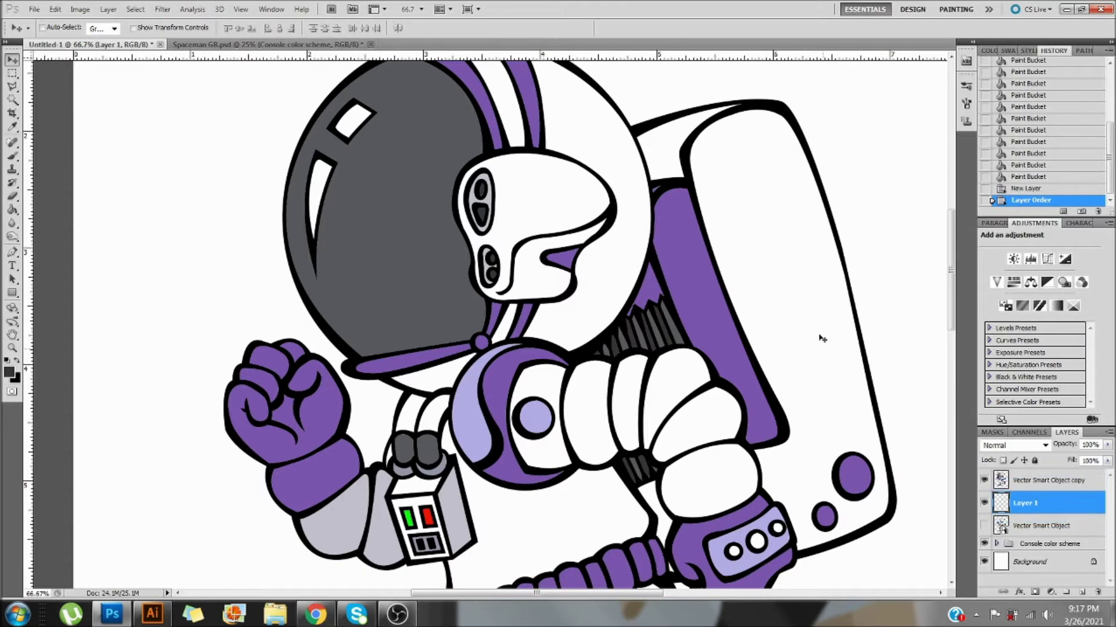
Select the lower part of the helmet visor with the Polygonal Lasso, using a curved upper edge and following the visor outline
{"action": "scroll", "coordinate": [790, 333], "scroll_direction": "down", "scroll_amount": 2}
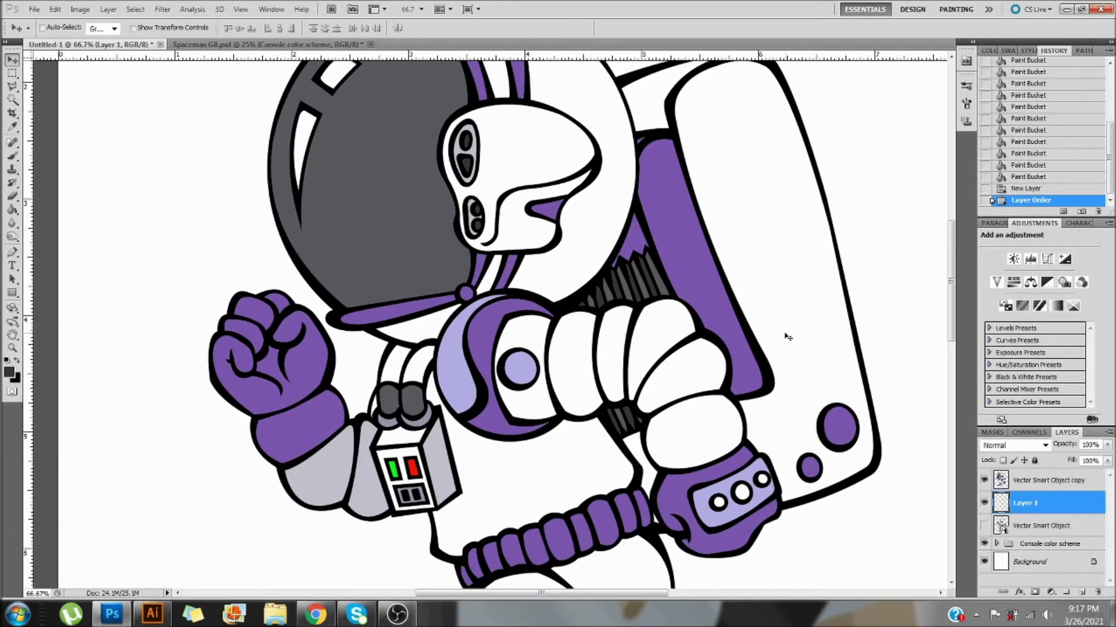
{"action": "left_click_drag", "start_coordinate": [603, 233], "coordinate": [593, 349]}
{"action": "scroll", "coordinate": [610, 244], "scroll_direction": "down", "scroll_amount": 3}
{"action": "scroll", "coordinate": [610, 244], "scroll_direction": "left", "scroll_amount": 2}
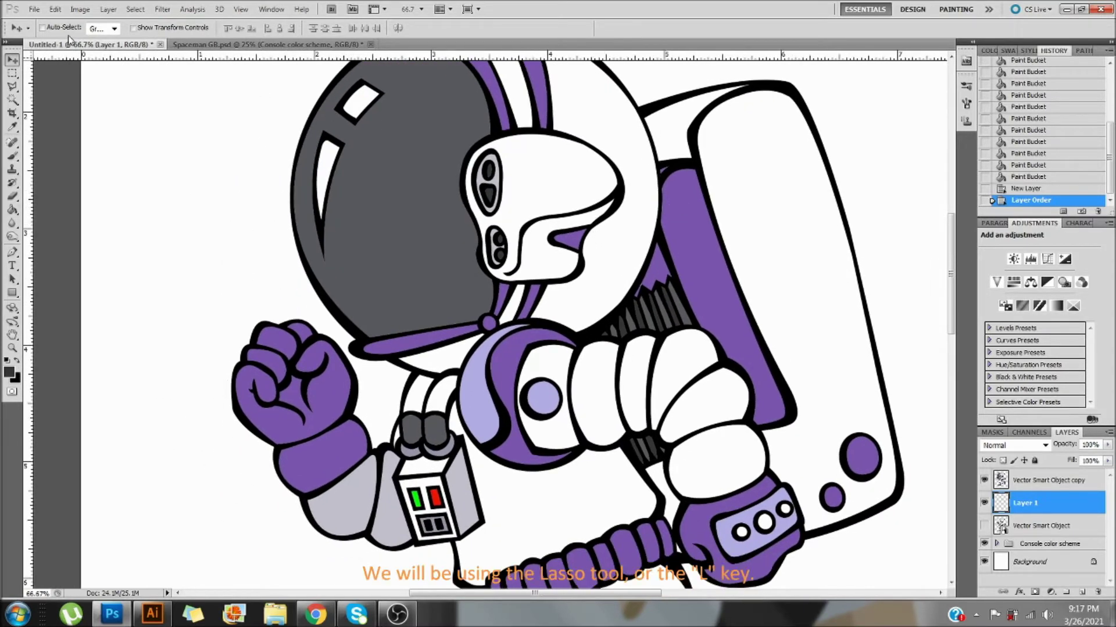
{"action": "left_click", "coordinate": [19, 88]}
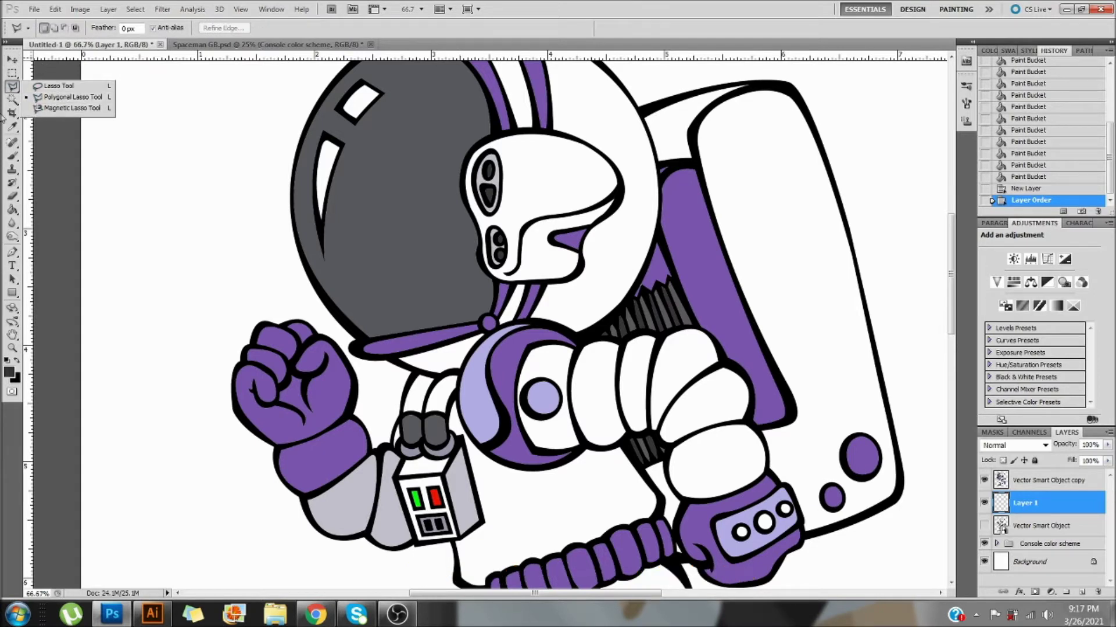
{"action": "left_click", "coordinate": [56, 99]}
{"action": "key", "text": "ctrl+plus"}
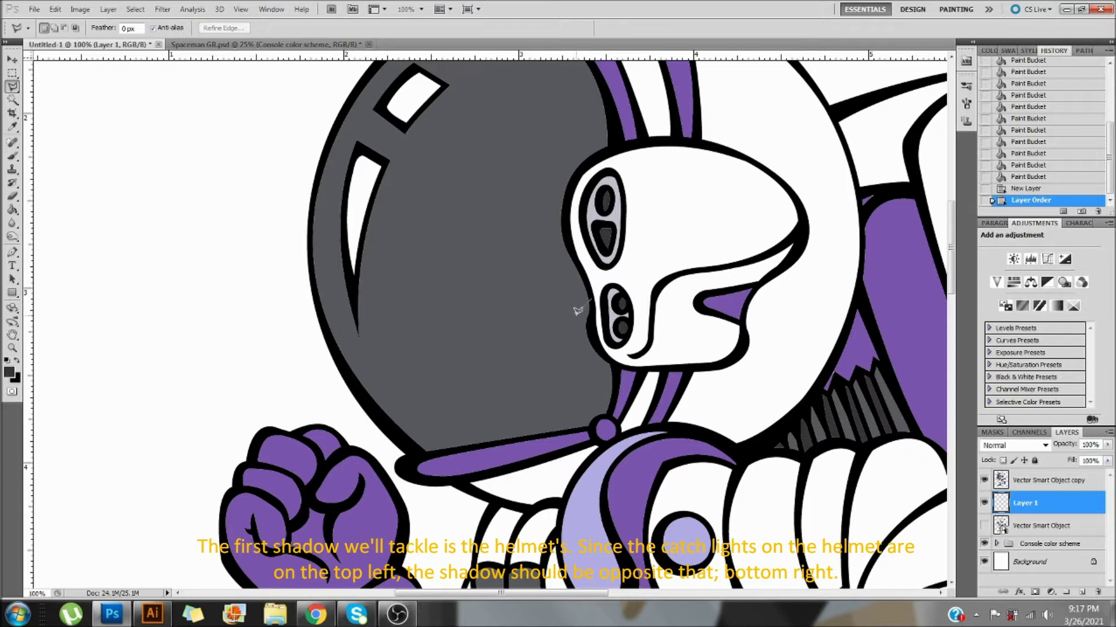
{"action": "left_click", "coordinate": [545, 328]}
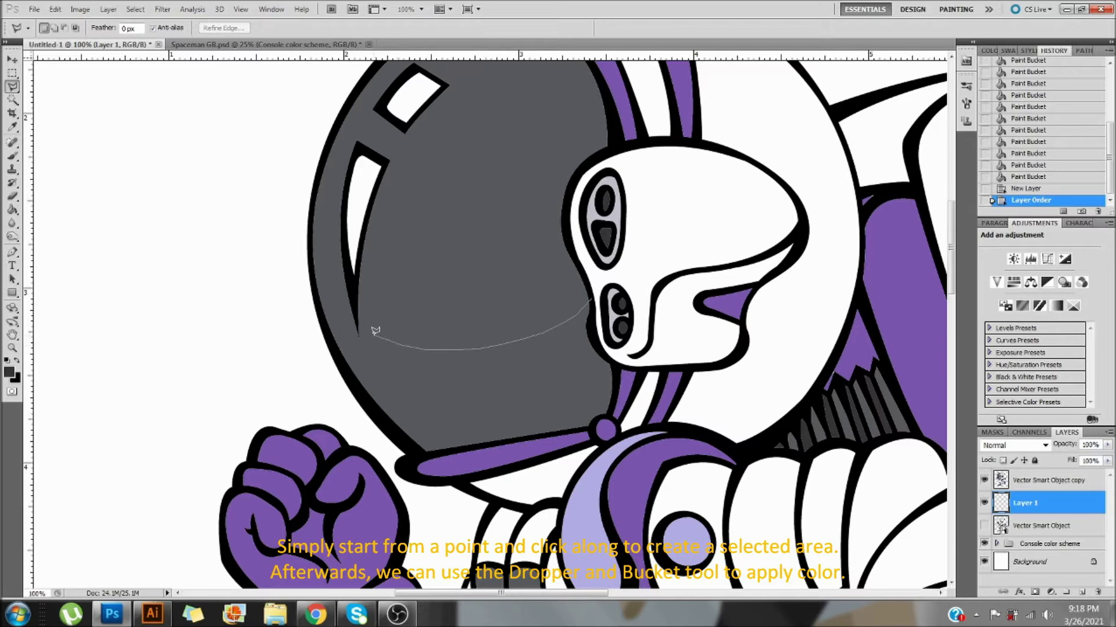
{"action": "left_click", "coordinate": [314, 284]}
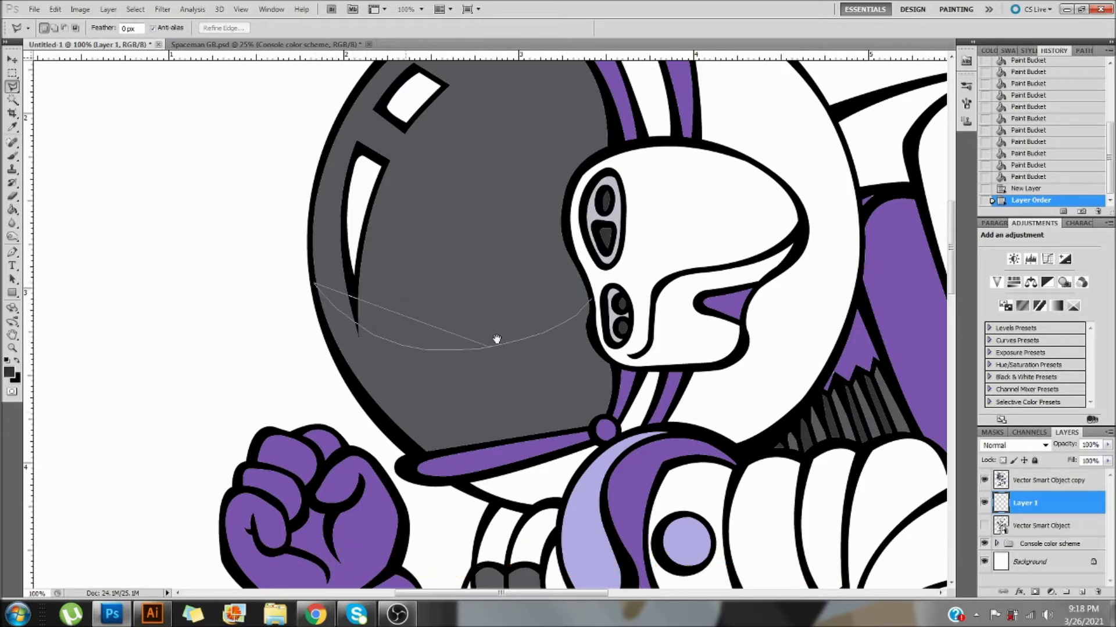
{"action": "left_click_drag", "start_coordinate": [496, 341], "coordinate": [497, 413]}
{"action": "left_click", "coordinate": [325, 401]}
{"action": "left_click", "coordinate": [362, 468]}
{"action": "mouse_move", "coordinate": [420, 516]}
{"action": "left_mouse_down"}
{"action": "mouse_move", "coordinate": [511, 514]}
{"action": "mouse_move", "coordinate": [581, 500]}
{"action": "mouse_move", "coordinate": [614, 475]}
{"action": "mouse_move", "coordinate": [621, 437]}
{"action": "mouse_move", "coordinate": [593, 401]}
{"action": "mouse_move", "coordinate": [593, 371]}
{"action": "left_mouse_up"}
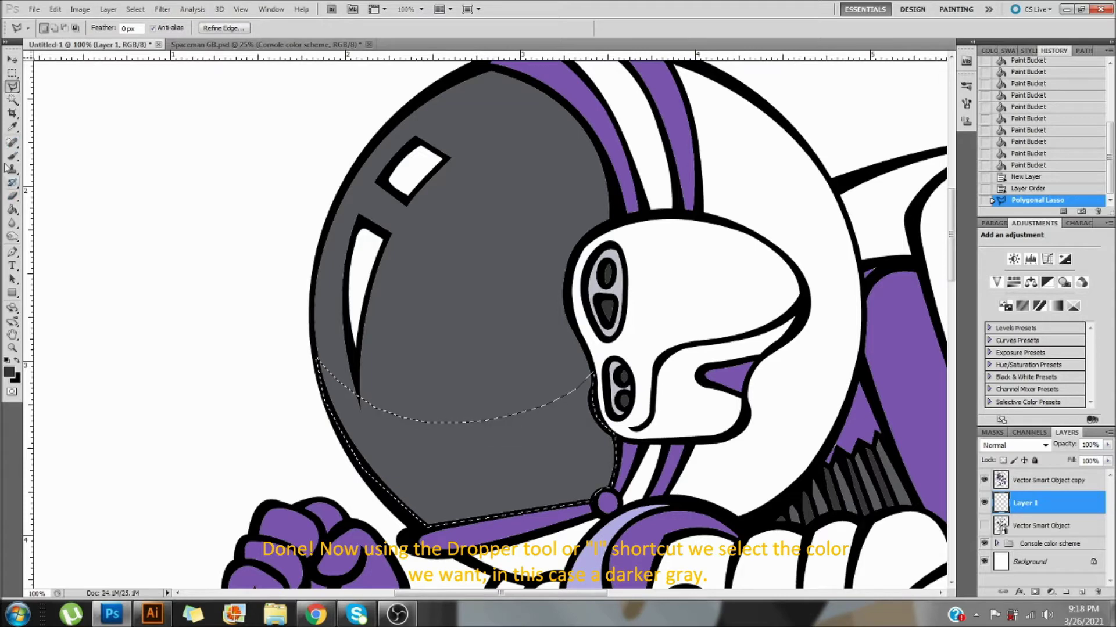
Sample the near-black grey swatch and fill the visor shadow selection on Layer 1 with the Paint Bucket
{"action": "left_click", "coordinate": [12, 127]}
{"action": "scroll", "coordinate": [242, 396], "scroll_direction": "down", "scroll_amount": 15}
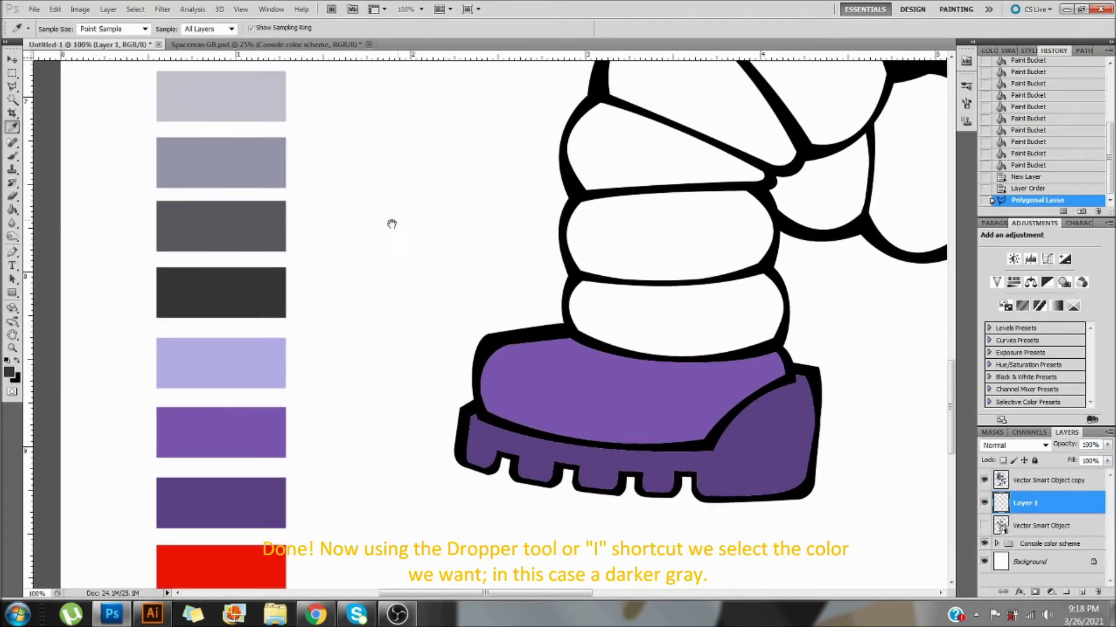
{"action": "left_click_drag", "start_coordinate": [392, 224], "coordinate": [463, 440]}
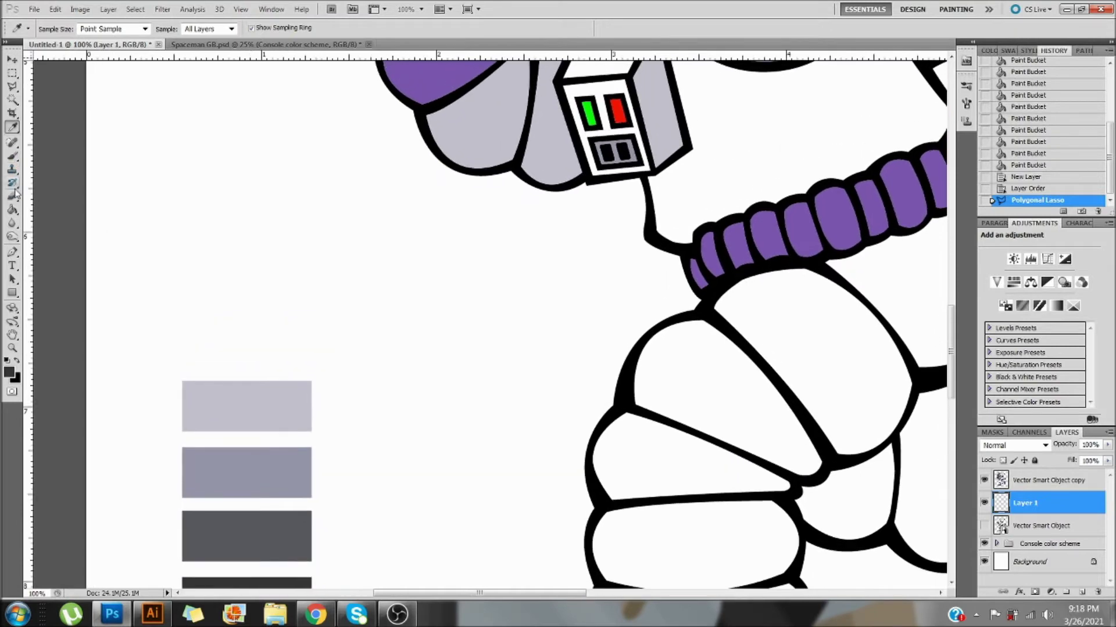
{"action": "left_click", "coordinate": [12, 210]}
{"action": "left_click_drag", "start_coordinate": [308, 176], "coordinate": [250, 488]}
{"action": "left_click_drag", "start_coordinate": [409, 75], "coordinate": [380, 329]}
{"action": "left_click", "coordinate": [420, 337]}
{"action": "left_click", "coordinate": [423, 337]}
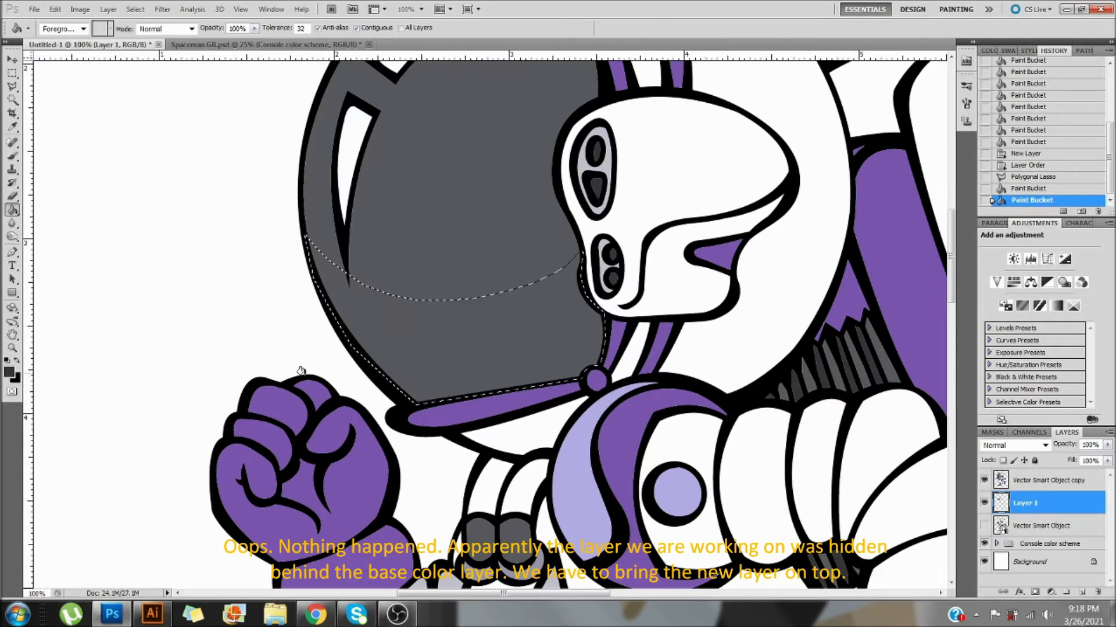
Deselect the visor area and move Layer 1 above the Vector Smart Object copy layer
{"action": "key", "text": "v"}
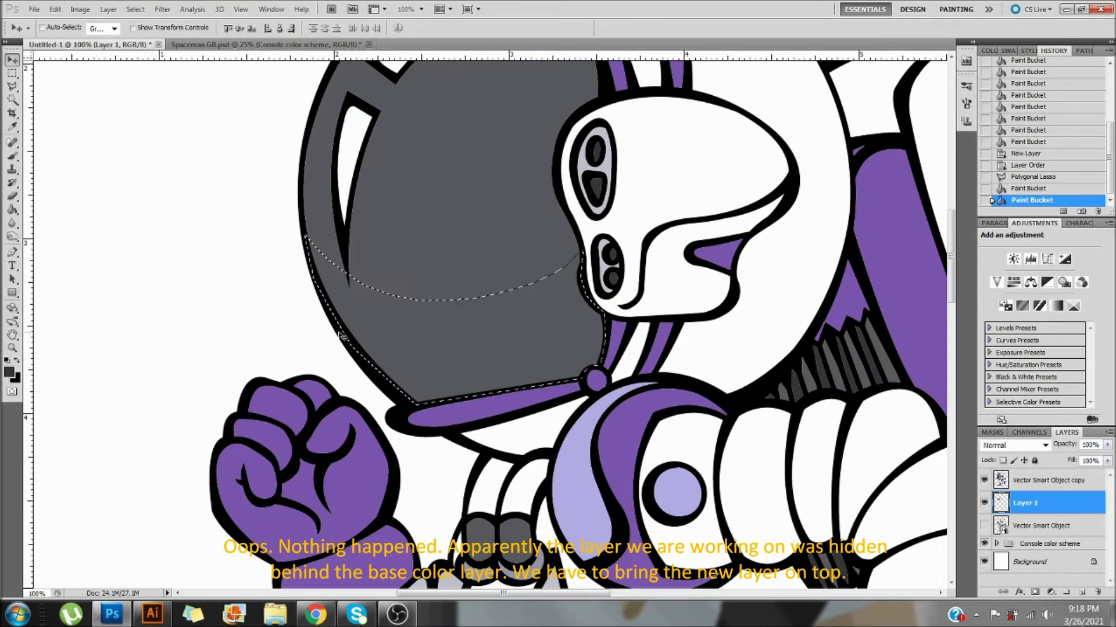
{"action": "key", "text": "m"}
{"action": "left_click", "coordinate": [582, 394]}
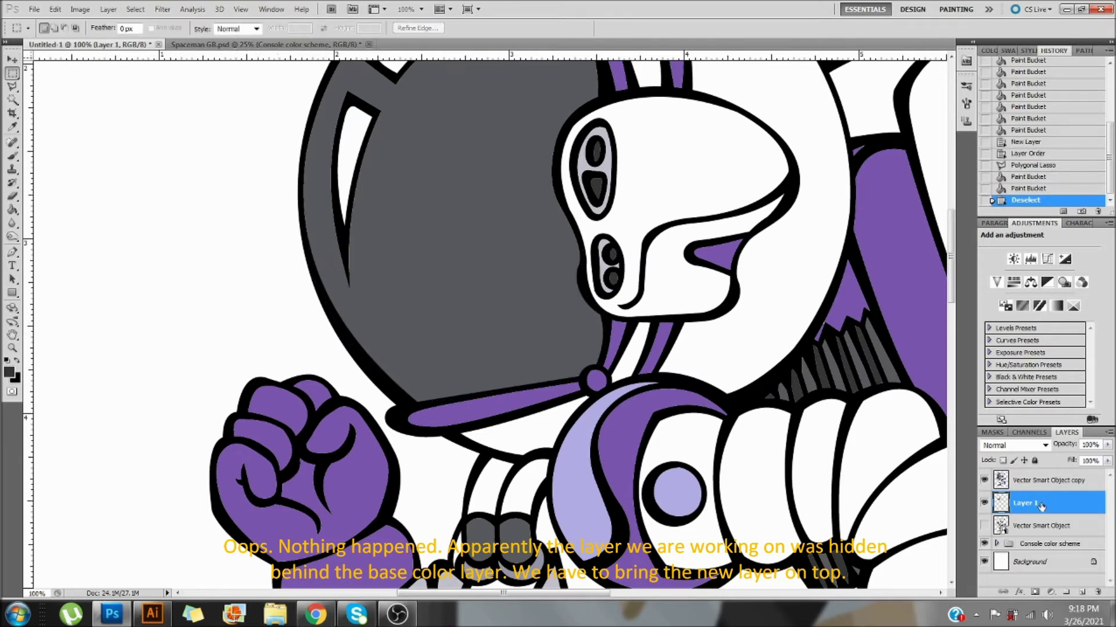
{"action": "left_click_drag", "start_coordinate": [1040, 507], "coordinate": [1040, 481]}
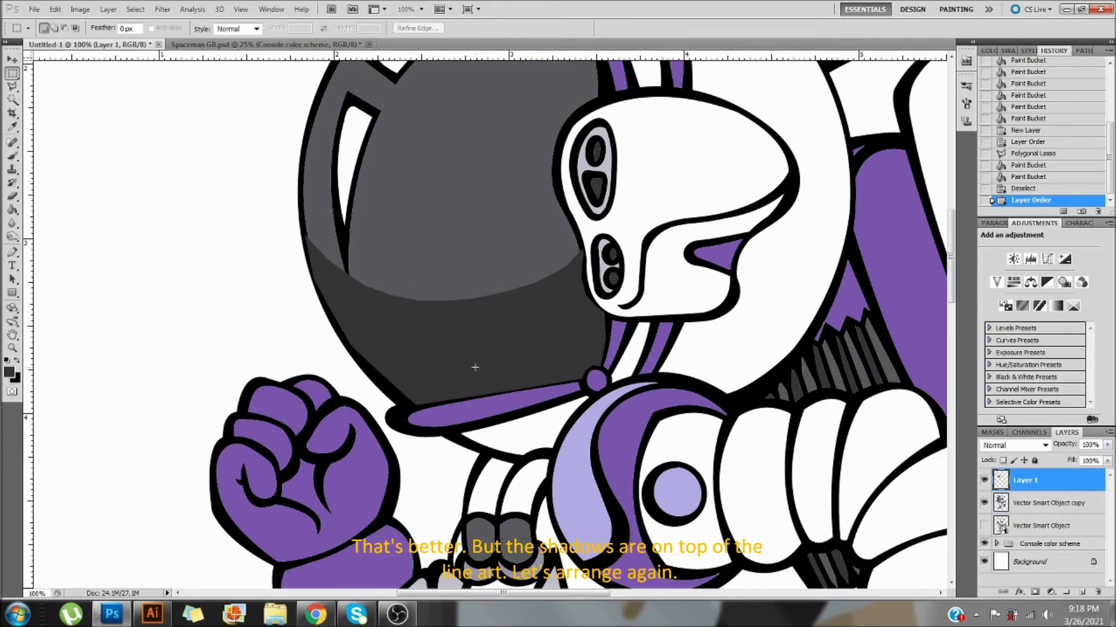
Show the original Vector Smart Object line-art layer and move it above Layer 1
{"action": "left_click_drag", "start_coordinate": [456, 373], "coordinate": [460, 401]}
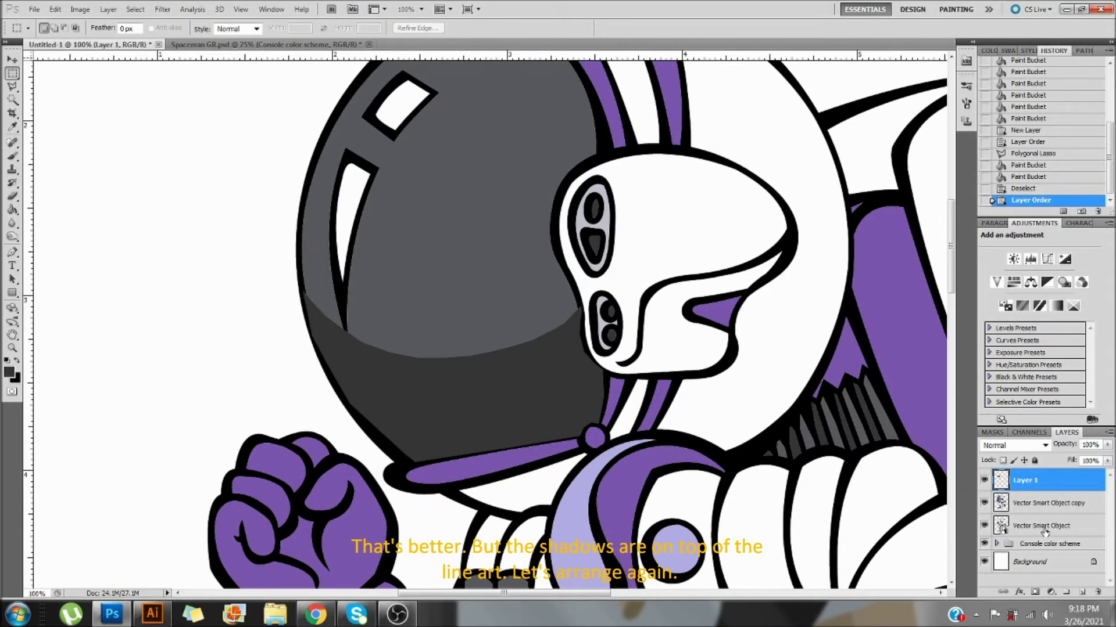
{"action": "left_click_drag", "start_coordinate": [1035, 526], "coordinate": [1034, 481]}
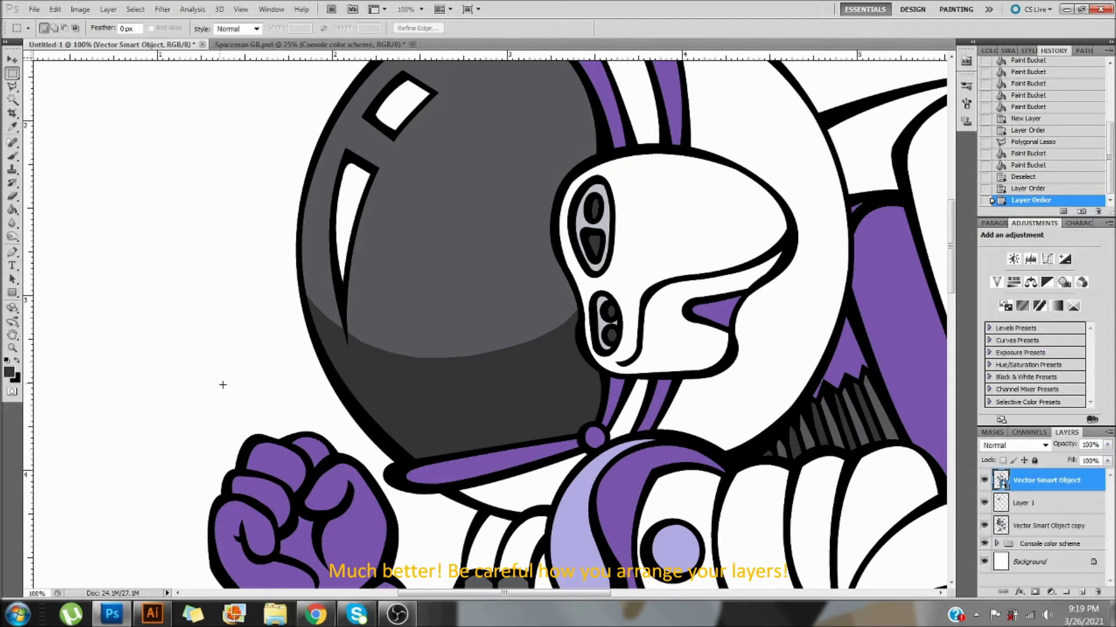
Hide and show Layer 1 to check how the visor shadow sits beneath the line art
{"action": "key", "text": "v"}
{"action": "left_click_drag", "start_coordinate": [358, 344], "coordinate": [395, 323]}
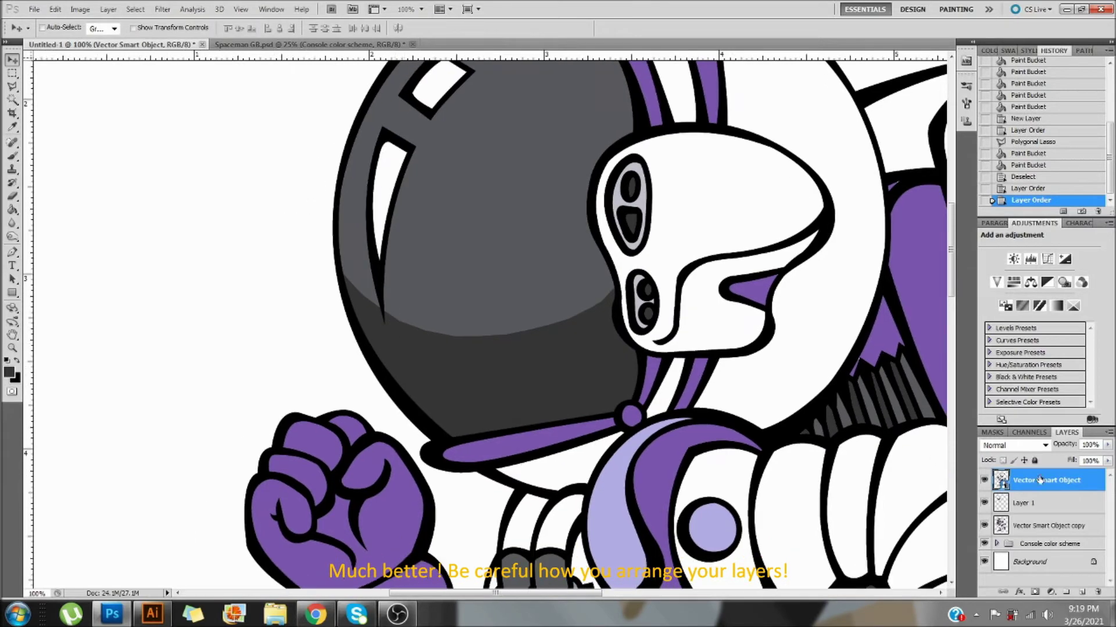
{"action": "left_click", "coordinate": [982, 504]}
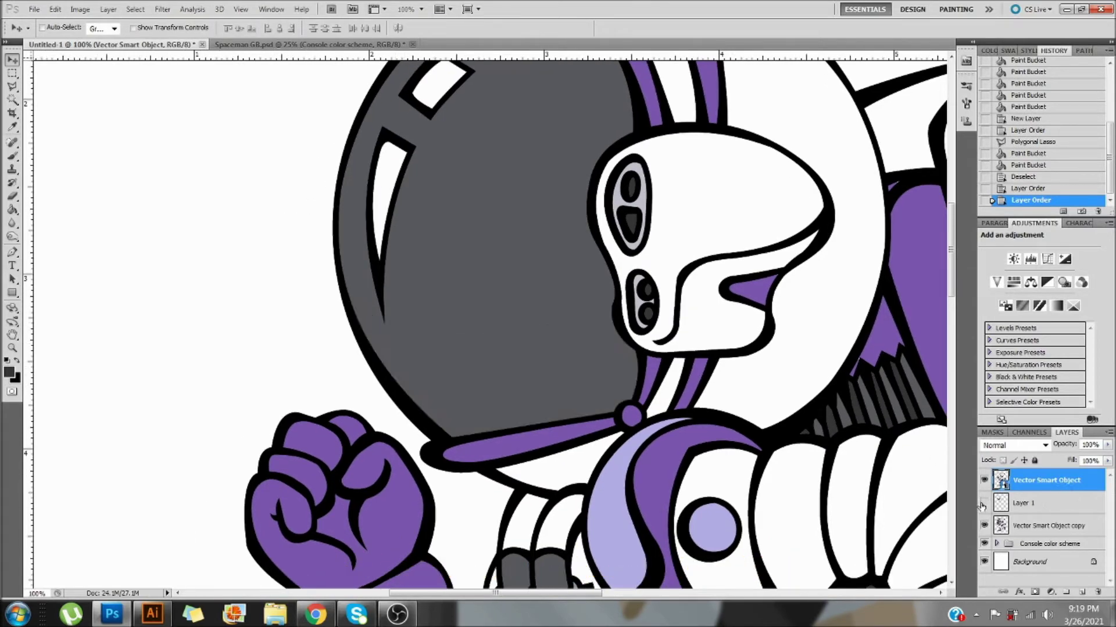
{"action": "left_click", "coordinate": [982, 503]}
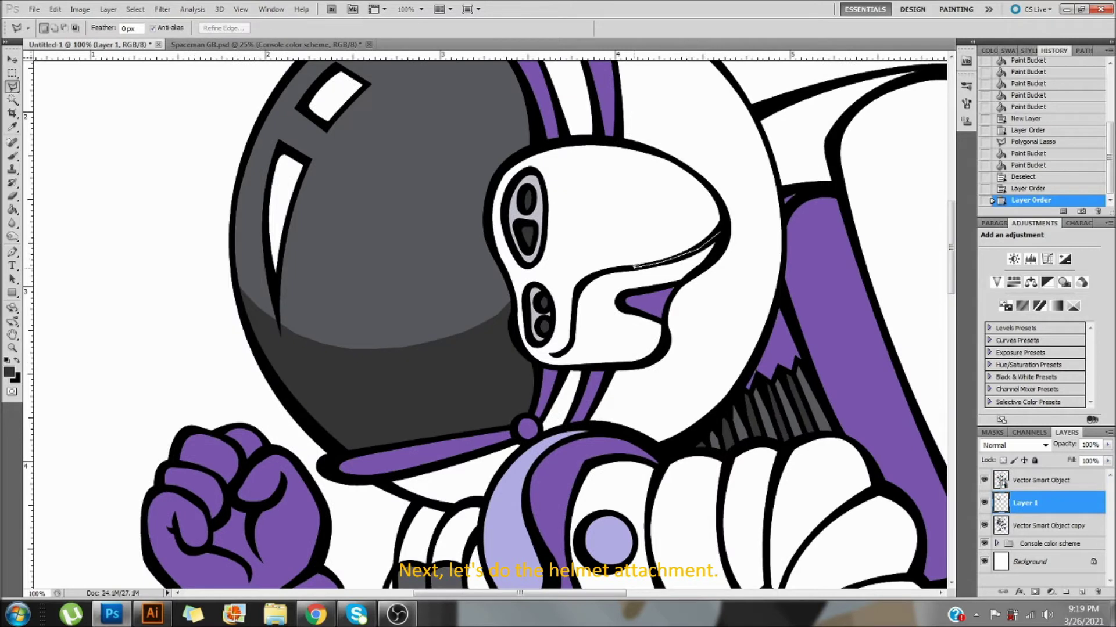
Outline the lower section of the helmet's side attachment on Layer 1 with the Polygonal Lasso, going around the purple notch
{"action": "left_click", "coordinate": [571, 340]}
{"action": "left_click", "coordinate": [564, 351]}
{"action": "left_click", "coordinate": [556, 355]}
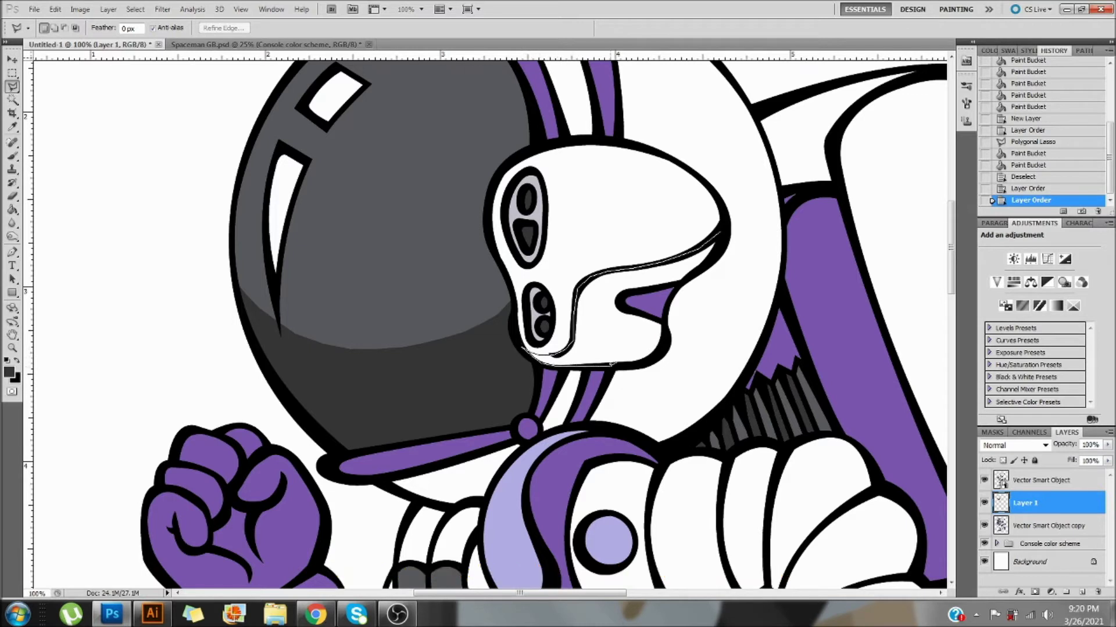
{"action": "left_click", "coordinate": [668, 330]}
{"action": "left_click", "coordinate": [620, 299]}
{"action": "left_click", "coordinate": [631, 292]}
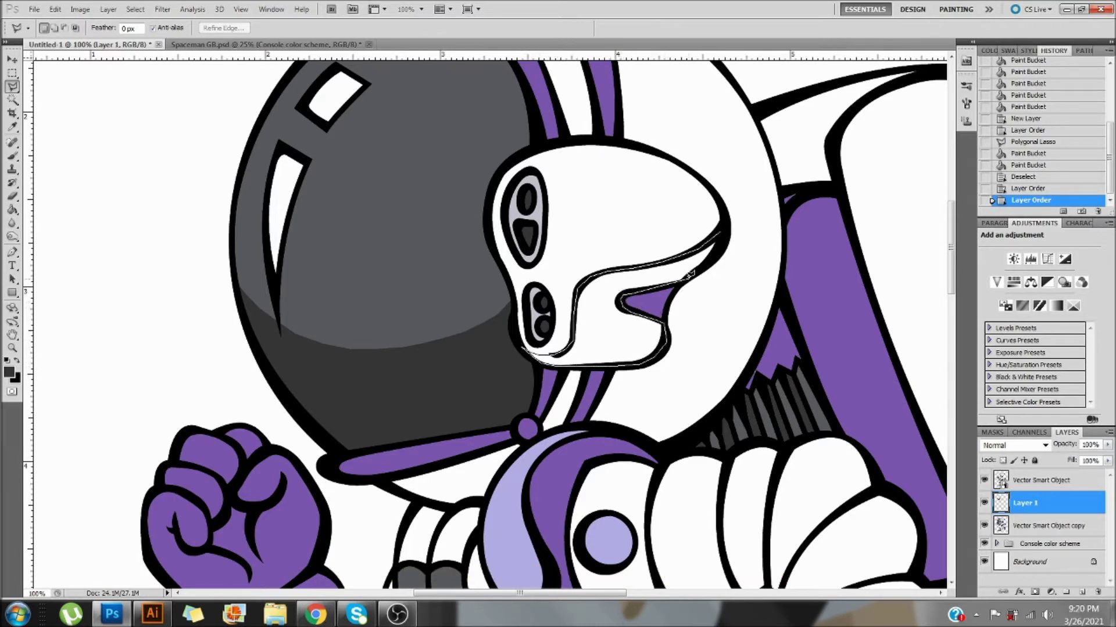
{"action": "left_click", "coordinate": [686, 281]}
{"action": "left_click", "coordinate": [708, 266]}
{"action": "left_click", "coordinate": [720, 247]}
{"action": "left_click", "coordinate": [720, 232]}
Sample the lightest grey swatch, fill the attachment's shadow selection on Layer 1 with the Paint Bucket, and deselect
{"action": "key", "text": "i"}
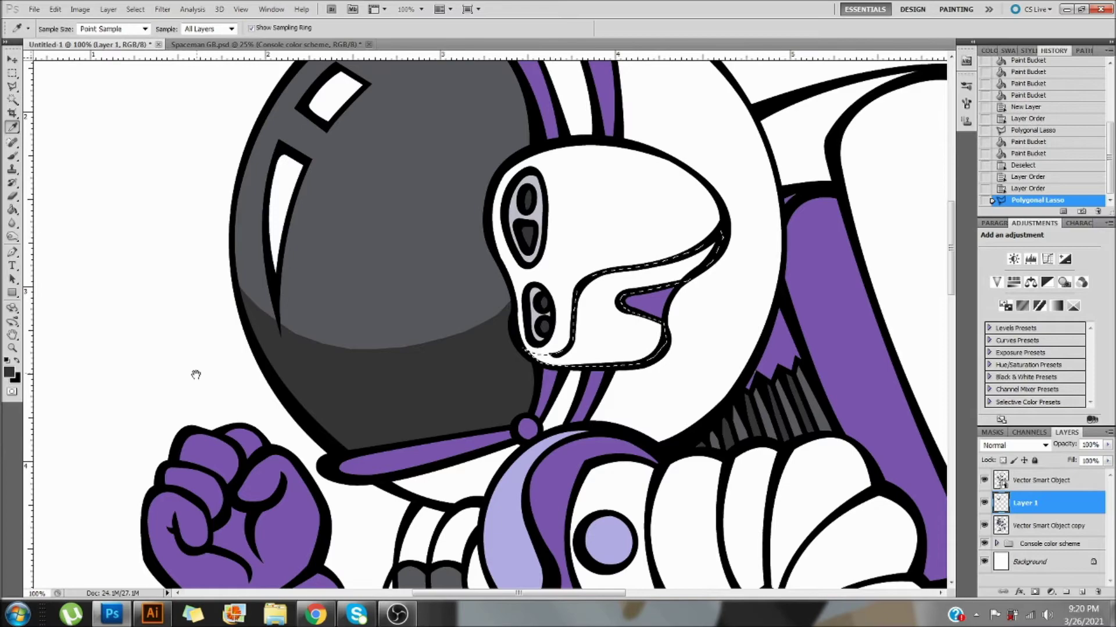
{"action": "left_click_drag", "start_coordinate": [194, 374], "coordinate": [343, 280]}
{"action": "left_click_drag", "start_coordinate": [354, 157], "coordinate": [368, 292]}
{"action": "left_click", "coordinate": [300, 177]}
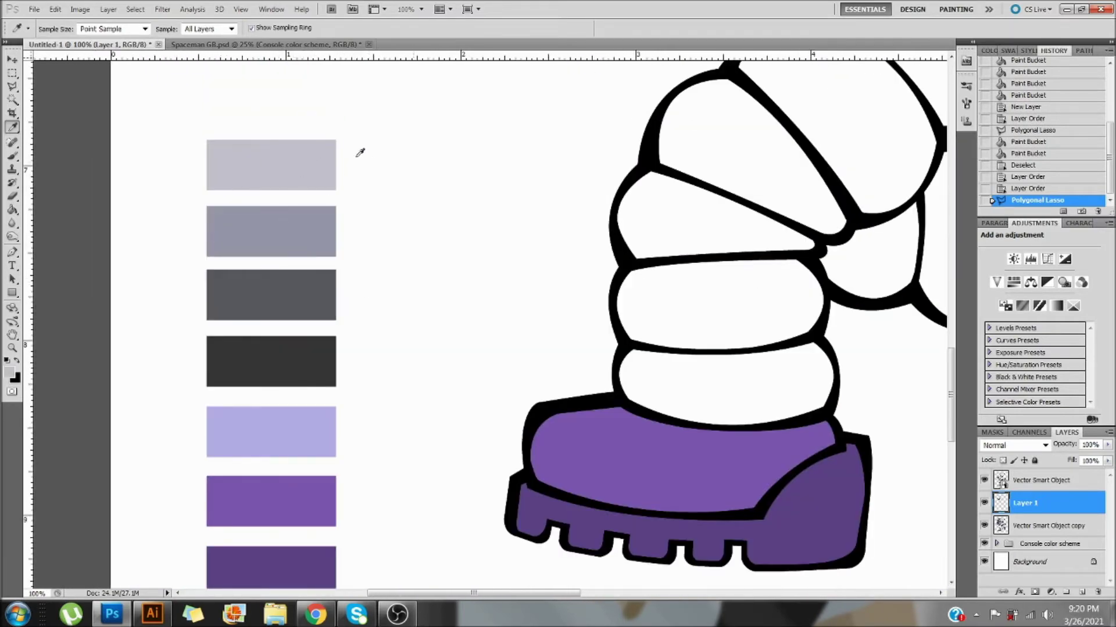
{"action": "left_click_drag", "start_coordinate": [697, 117], "coordinate": [638, 241]}
{"action": "key", "text": "g"}
{"action": "left_click", "coordinate": [435, 258]}
{"action": "key", "text": "v"}
{"action": "key", "text": "m"}
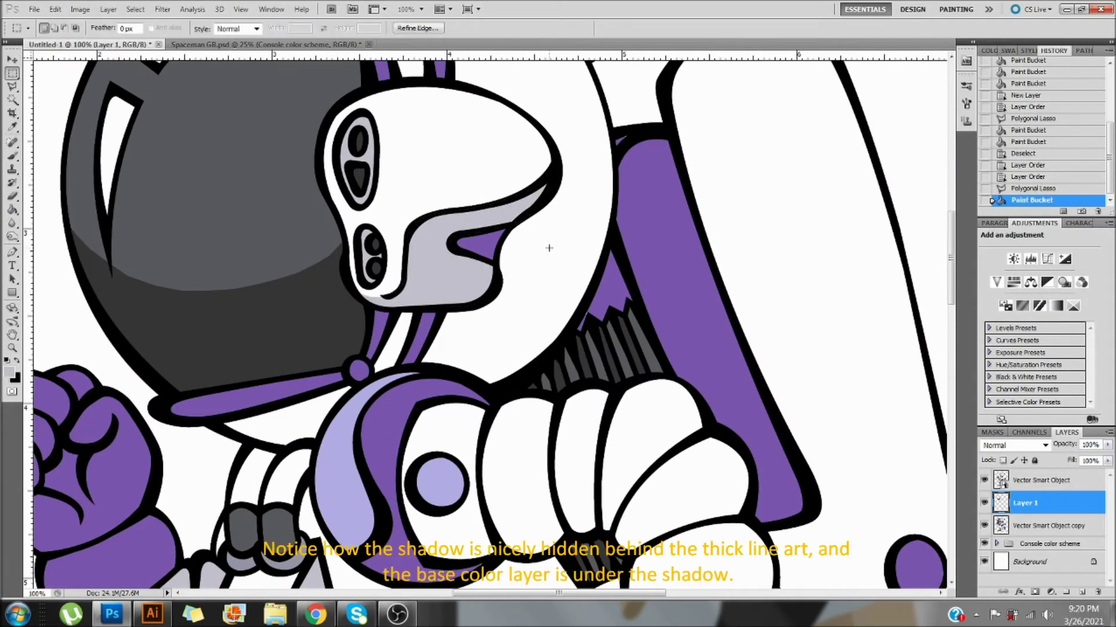
{"action": "key", "text": "ctrl+d"}
Fill the helmet's middle stripe above and below the side attachment with light lavender on the Vector Smart Object copy layer
{"action": "scroll", "coordinate": [640, 261], "scroll_direction": "left", "scroll_amount": 4}
{"action": "scroll", "coordinate": [750, 165], "scroll_direction": "up", "scroll_amount": 1}
{"action": "scroll", "coordinate": [656, 145], "scroll_direction": "up", "scroll_amount": 4}
{"action": "scroll", "coordinate": [656, 145], "scroll_direction": "right", "scroll_amount": 1}
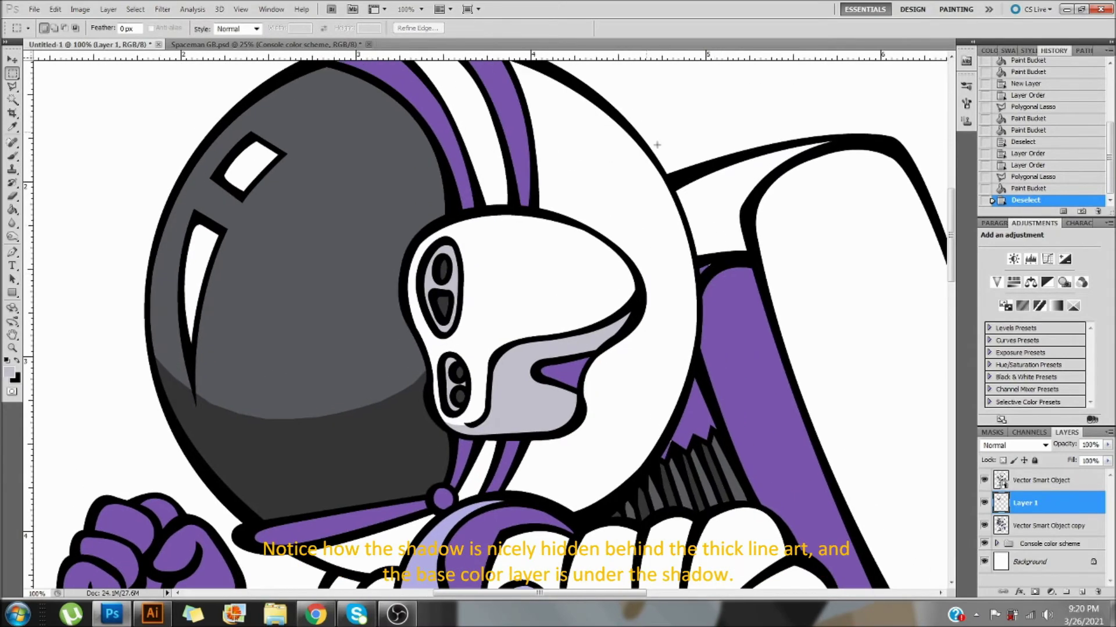
{"action": "scroll", "coordinate": [610, 169], "scroll_direction": "up", "scroll_amount": 5}
{"action": "scroll", "coordinate": [645, 308], "scroll_direction": "left", "scroll_amount": 2}
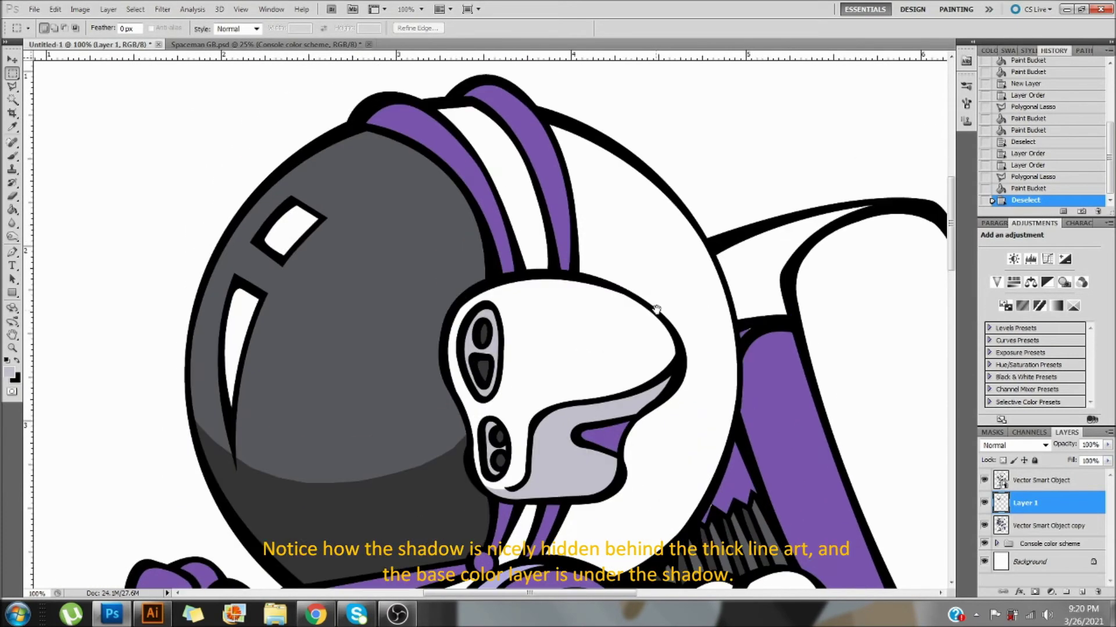
{"action": "scroll", "coordinate": [665, 289], "scroll_direction": "down", "scroll_amount": 1}
{"action": "scroll", "coordinate": [665, 289], "scroll_direction": "down", "scroll_amount": 1}
{"action": "key", "text": "i"}
{"action": "key", "text": "g"}
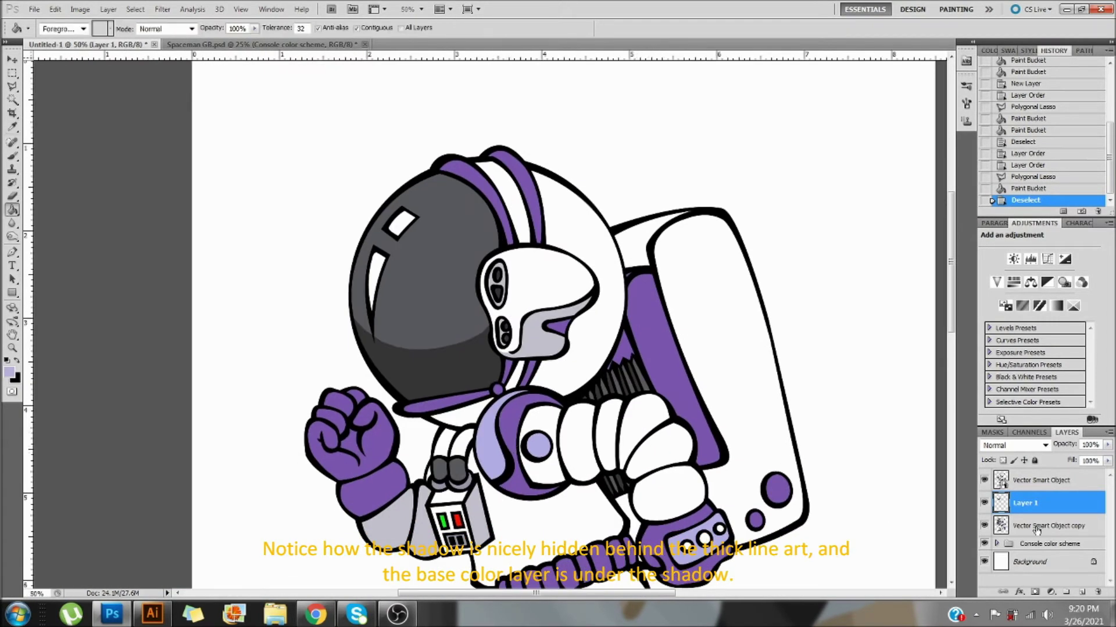
{"action": "left_click", "coordinate": [1036, 526]}
{"action": "left_click", "coordinate": [511, 197]}
{"action": "left_click", "coordinate": [514, 374]}
On Layer 1, begin a Polygonal Lasso shadow outline on the helmet's rear shell, with a curved inner edge and following the back contour
{"action": "left_click", "coordinate": [1046, 506]}
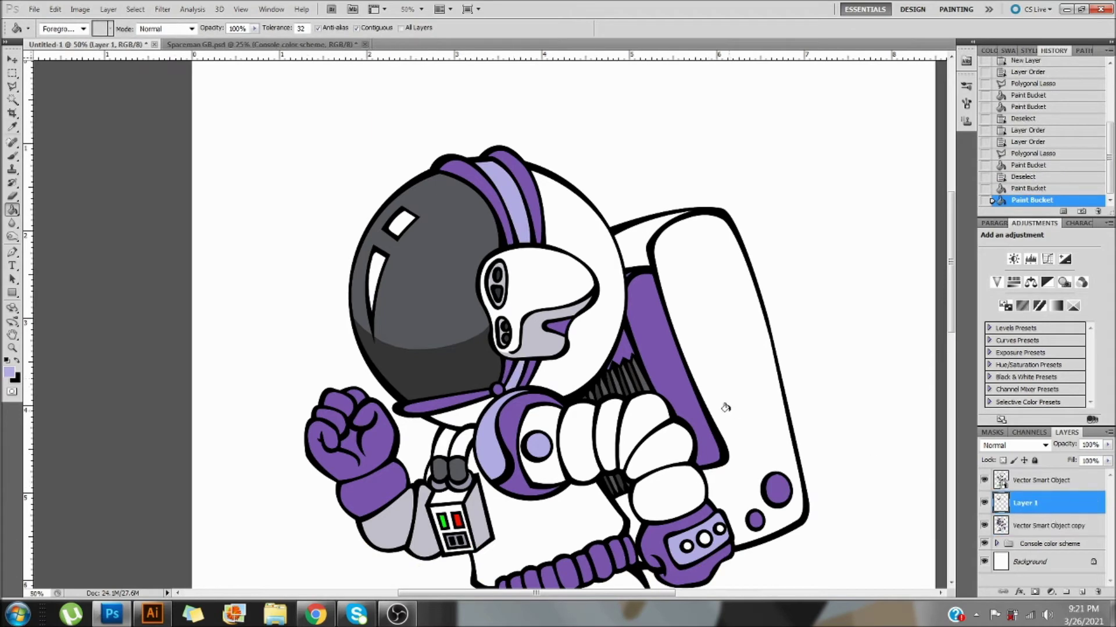
{"action": "key", "text": "l"}
{"action": "mouse_move", "coordinate": [619, 346]}
{"action": "left_mouse_down"}
{"action": "mouse_move", "coordinate": [626, 265]}
{"action": "mouse_move", "coordinate": [603, 250]}
{"action": "left_mouse_up"}
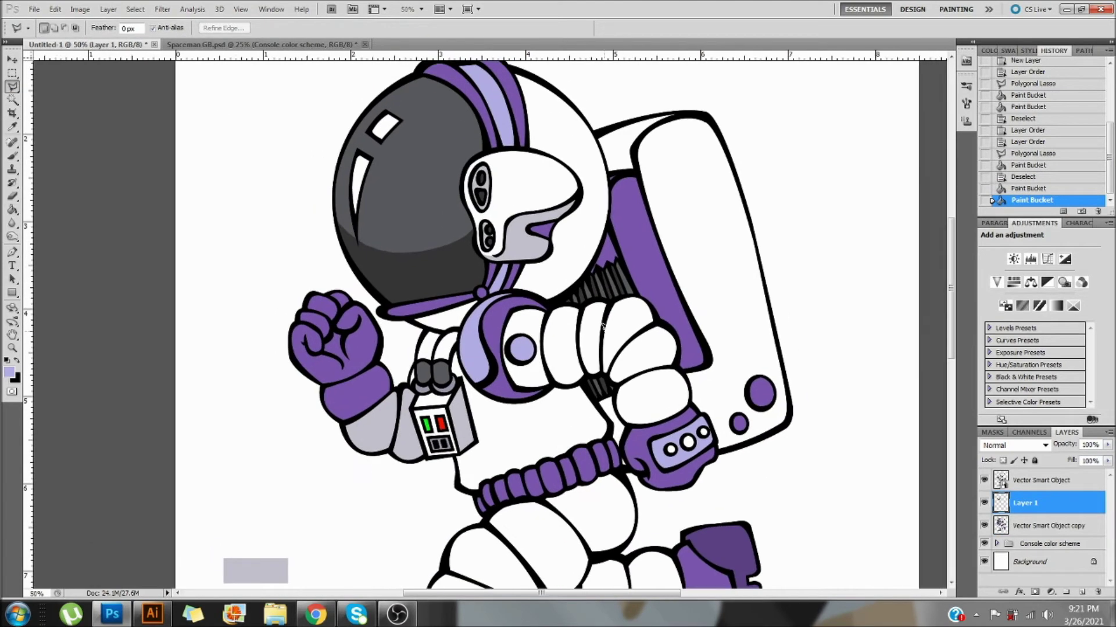
{"action": "left_click_drag", "start_coordinate": [587, 204], "coordinate": [579, 270]}
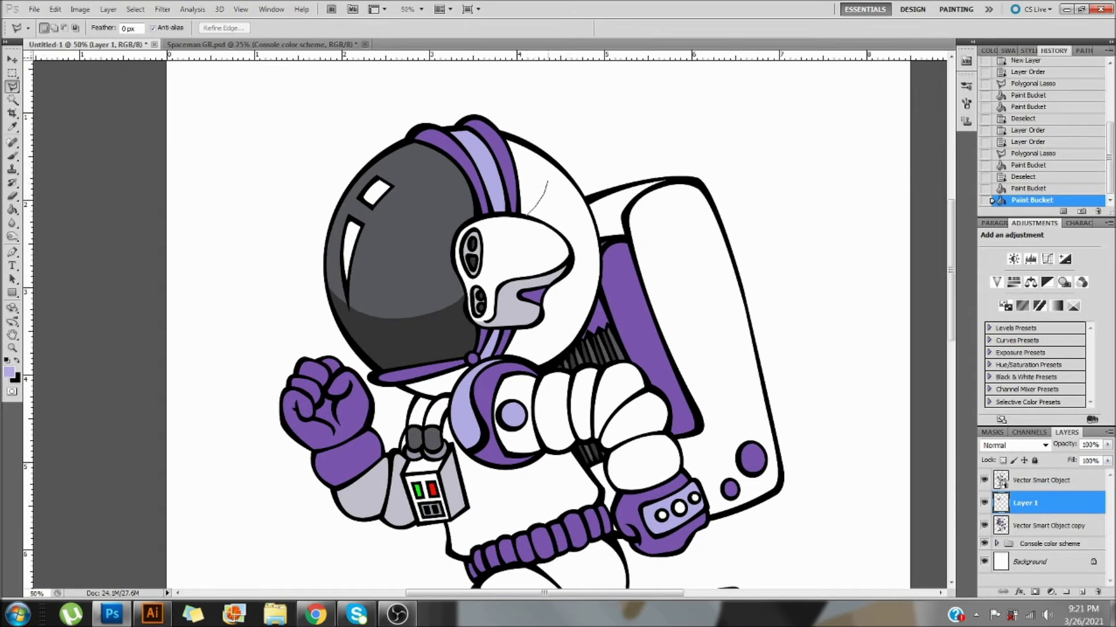
{"action": "left_click", "coordinate": [574, 186]}
{"action": "scroll", "coordinate": [605, 219], "scroll_direction": "up", "scroll_amount": 2}
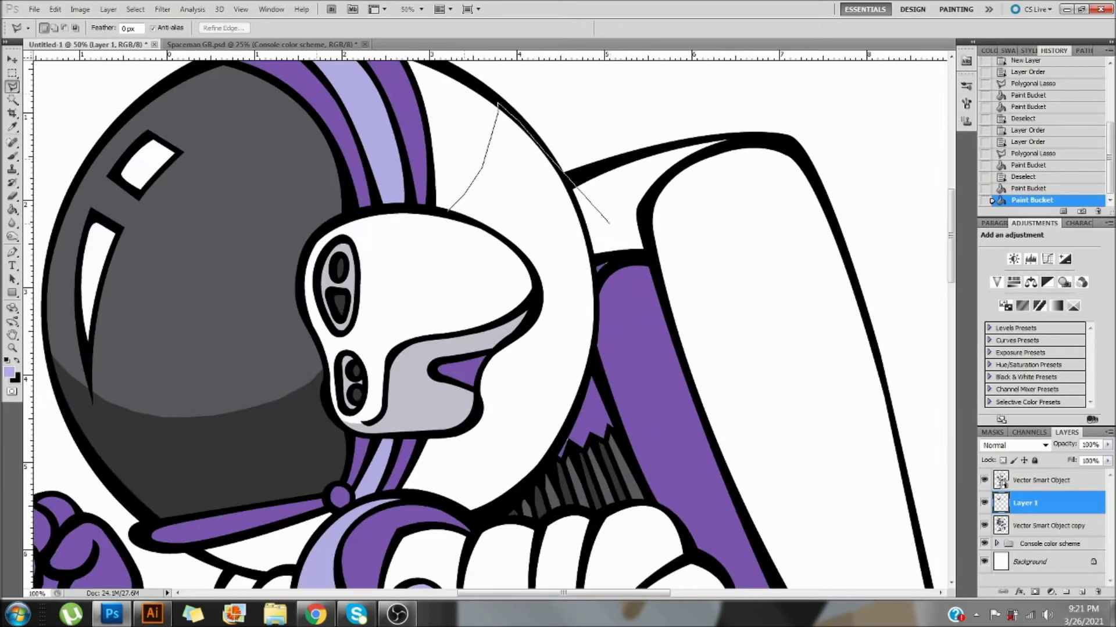
{"action": "left_click", "coordinate": [572, 192]}
{"action": "left_click", "coordinate": [586, 230]}
{"action": "left_click", "coordinate": [595, 285]}
{"action": "left_click", "coordinate": [595, 329]}
{"action": "left_click", "coordinate": [586, 376]}
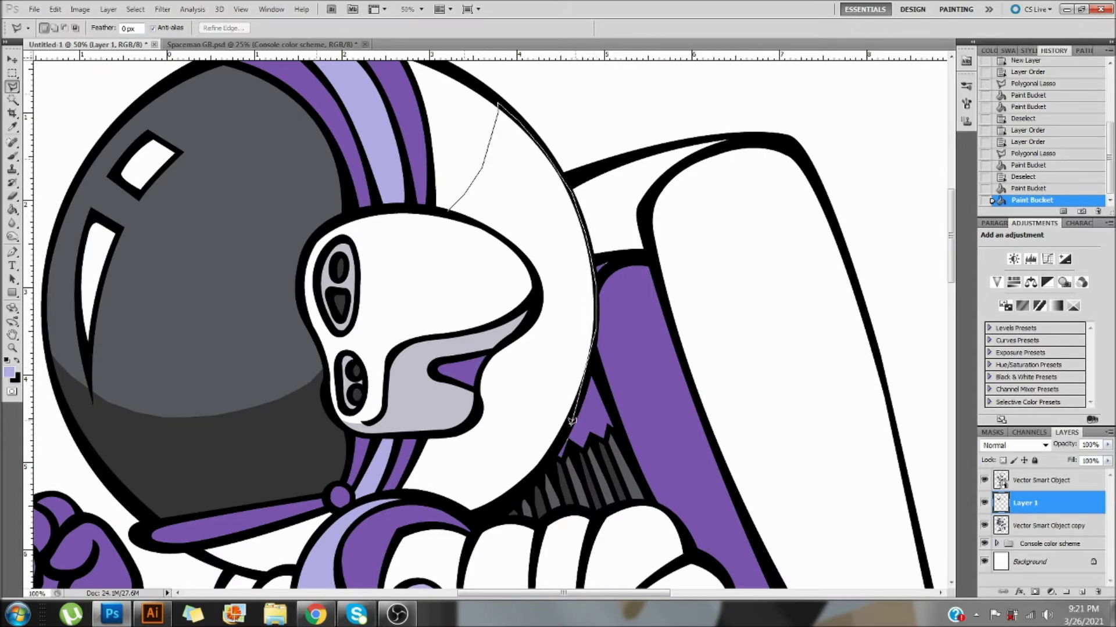
{"action": "left_click", "coordinate": [563, 431]}
{"action": "left_click", "coordinate": [540, 468]}
Continue the lasso outline along the shoulder, purple strap and rear edge of the side attachment, and close the selection
{"action": "left_click_drag", "start_coordinate": [539, 467], "coordinate": [605, 336]}
{"action": "left_click", "coordinate": [579, 365]}
{"action": "left_click", "coordinate": [541, 387]}
{"action": "left_click", "coordinate": [483, 364]}
{"action": "left_click", "coordinate": [472, 342]}
{"action": "left_click", "coordinate": [486, 305]}
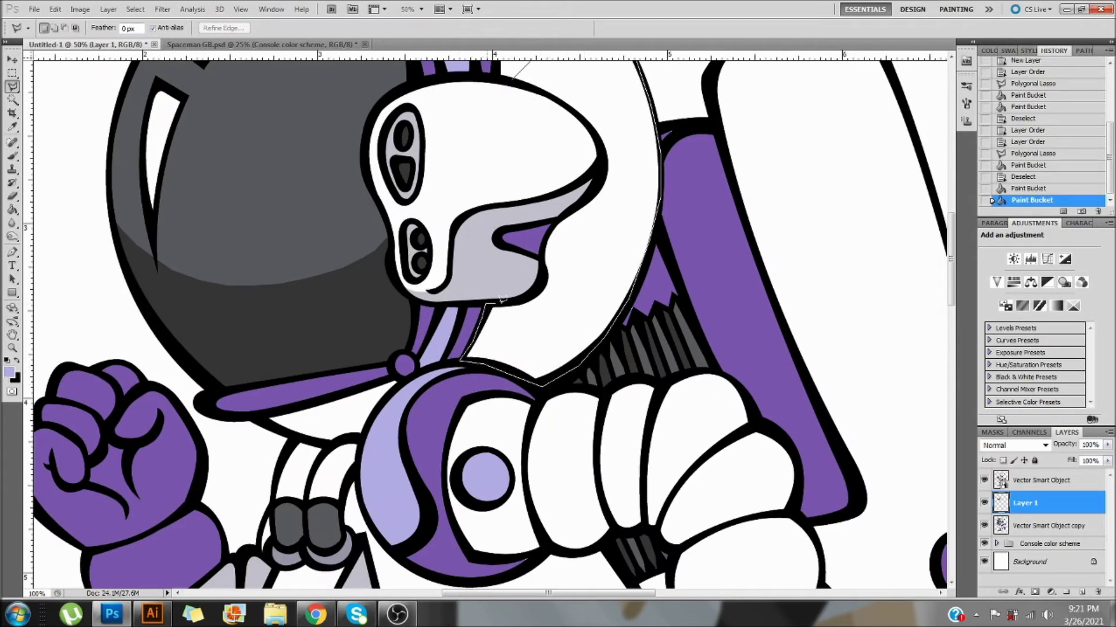
{"action": "left_click", "coordinate": [509, 303]}
{"action": "left_click", "coordinate": [531, 292]}
{"action": "left_click", "coordinate": [542, 280]}
{"action": "left_click", "coordinate": [543, 248]}
{"action": "left_click_drag", "start_coordinate": [554, 228], "coordinate": [539, 265]}
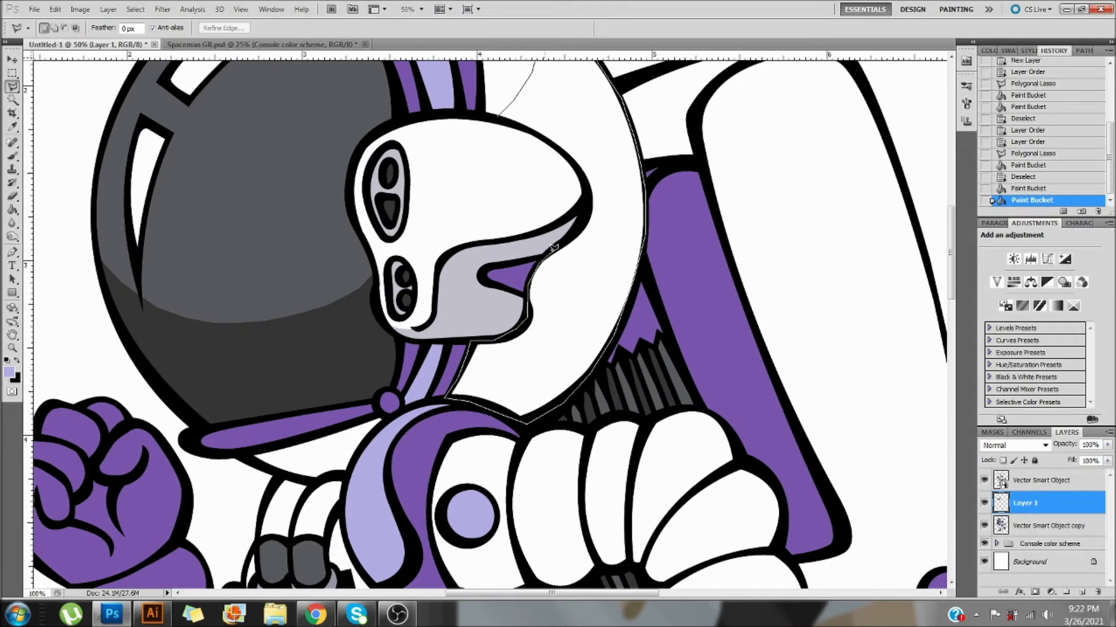
{"action": "left_click", "coordinate": [526, 128]}
{"action": "left_click", "coordinate": [498, 116]}
Try light lavender as the fill for the helmet's rear shadow selection, and revert to the Polygonal Lasso history state
{"action": "key", "text": "g"}
{"action": "left_click", "coordinate": [591, 224]}
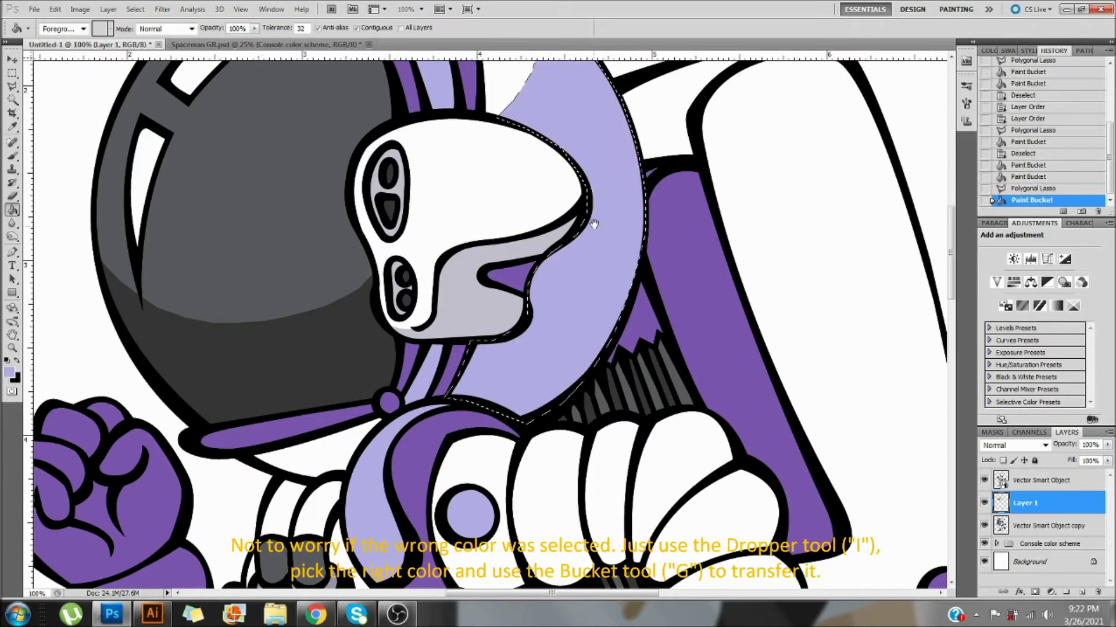
{"action": "left_click_drag", "start_coordinate": [595, 232], "coordinate": [628, 385]}
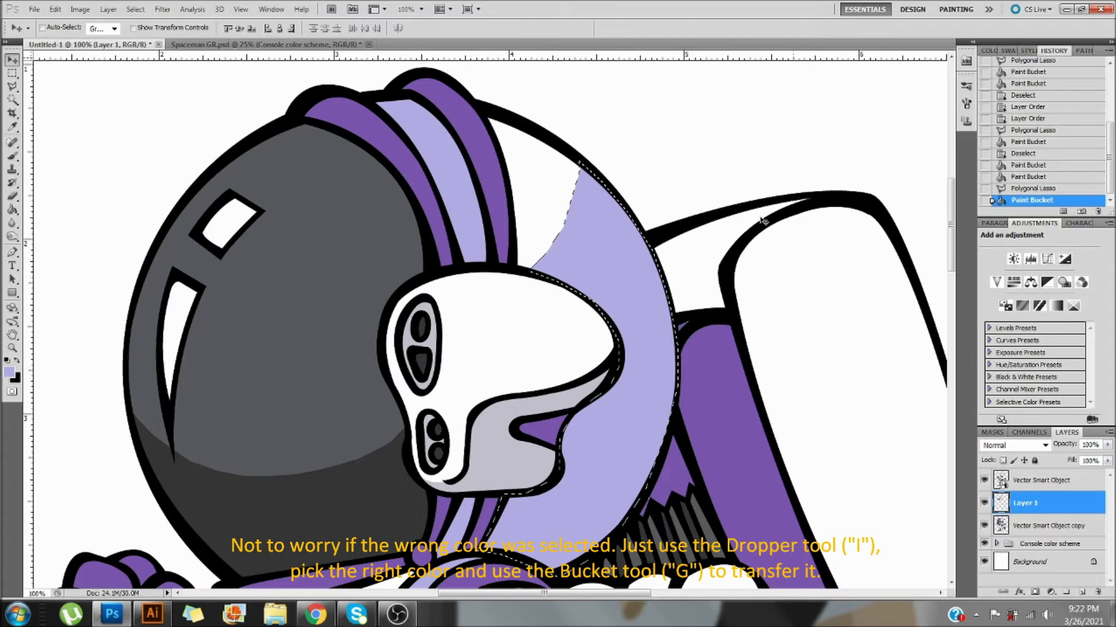
{"action": "left_click", "coordinate": [1039, 191]}
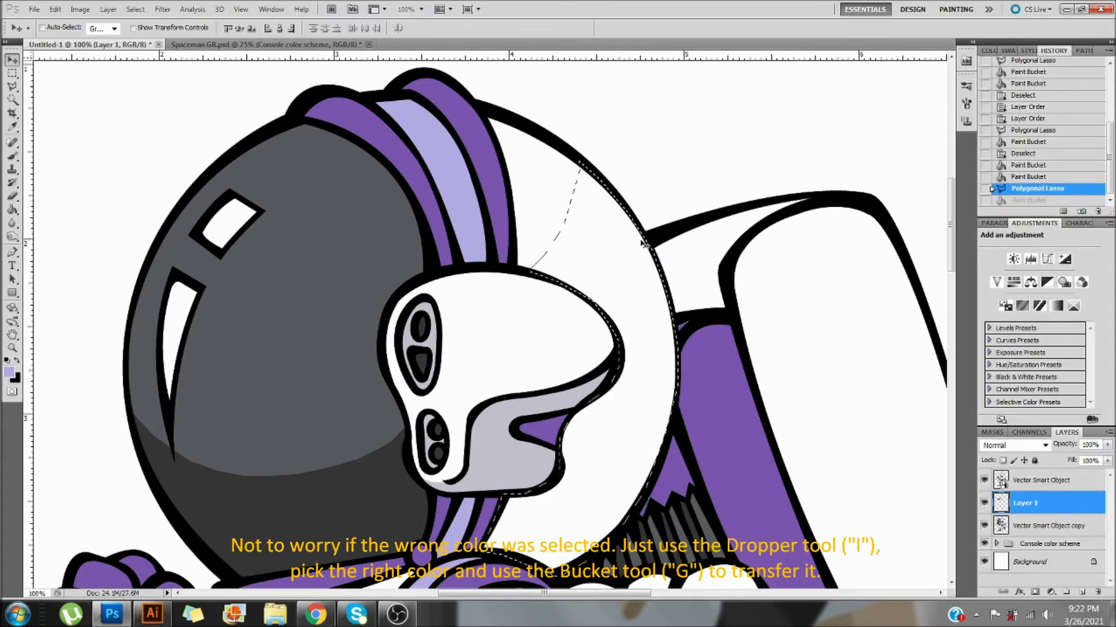
Sample the lightest grey swatch, fill the helmet's rear shadow selection on Layer 1 with the Paint Bucket, and deselect
{"action": "left_click_drag", "start_coordinate": [505, 364], "coordinate": [536, 340]}
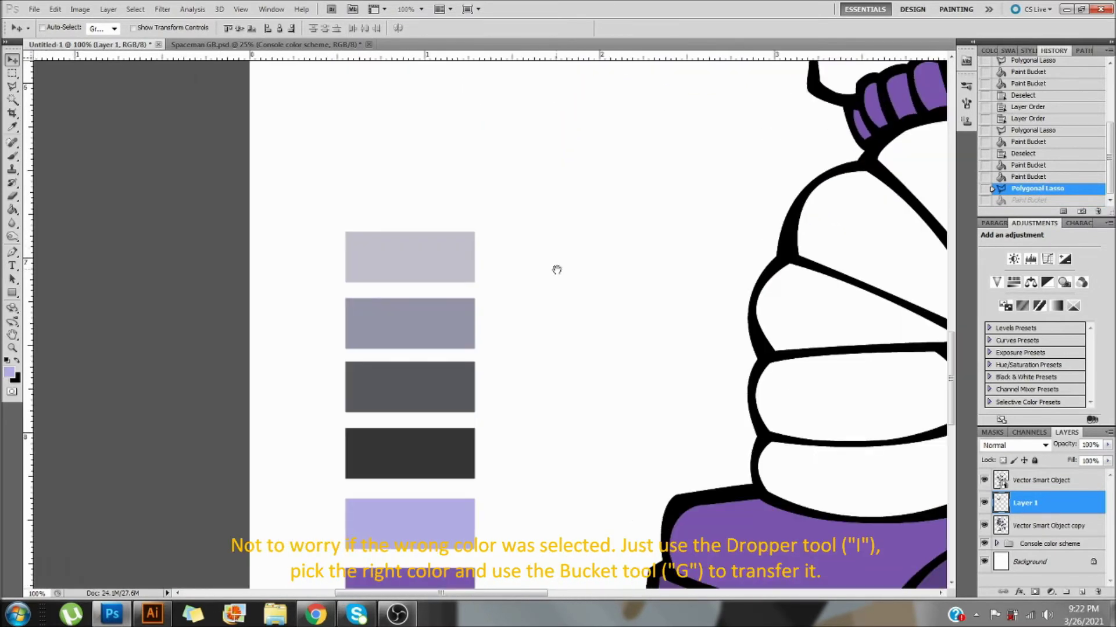
{"action": "key", "text": "i"}
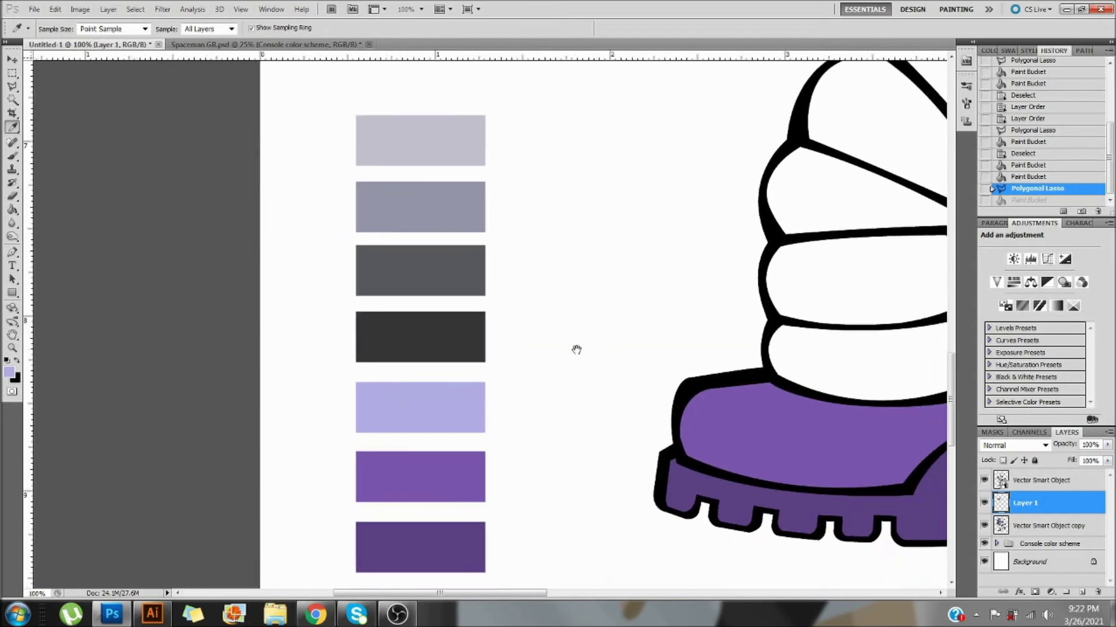
{"action": "left_click_drag", "start_coordinate": [710, 142], "coordinate": [399, 503]}
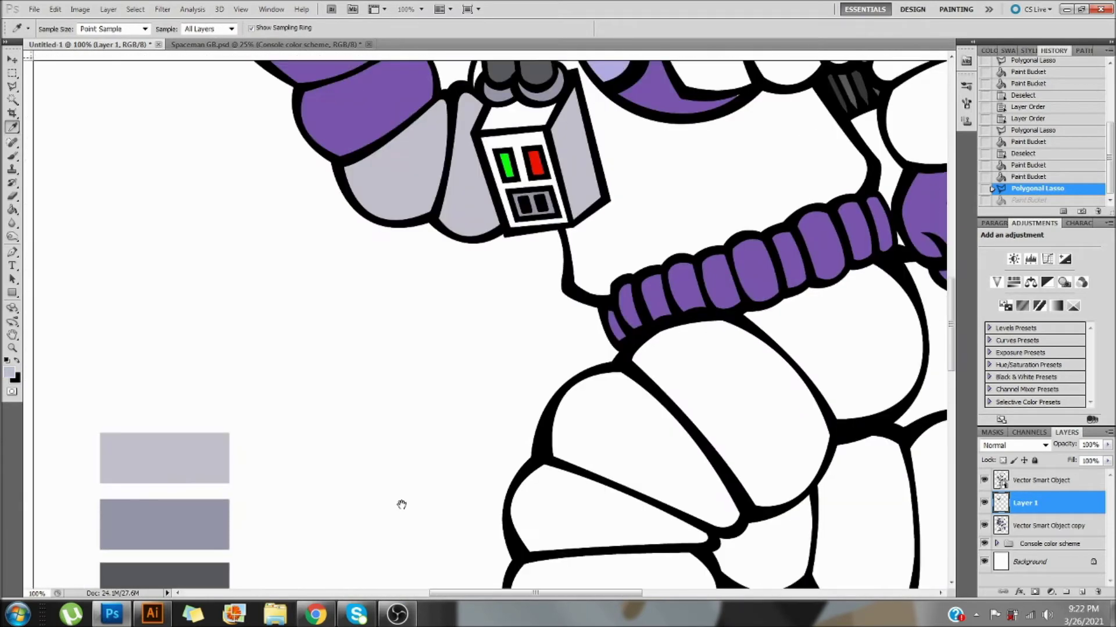
{"action": "key", "text": "m"}
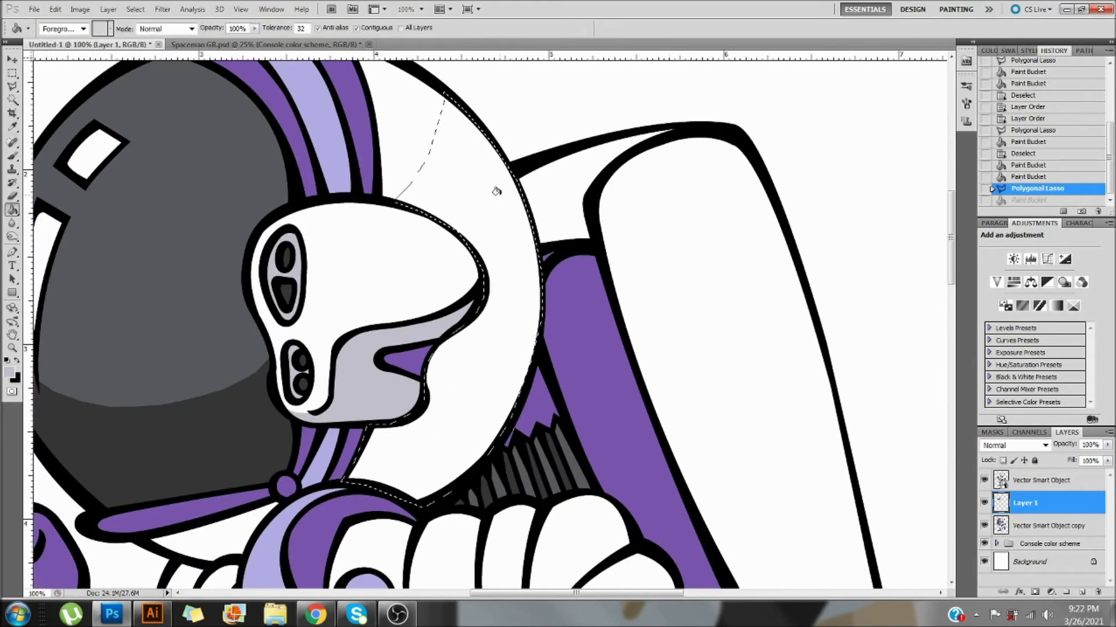
{"action": "key", "text": "ctrl+z"}
{"action": "key", "text": "ctrl+d"}
{"action": "key", "text": "ctrl+minus"}
{"action": "key", "text": "ctrl+minus"}
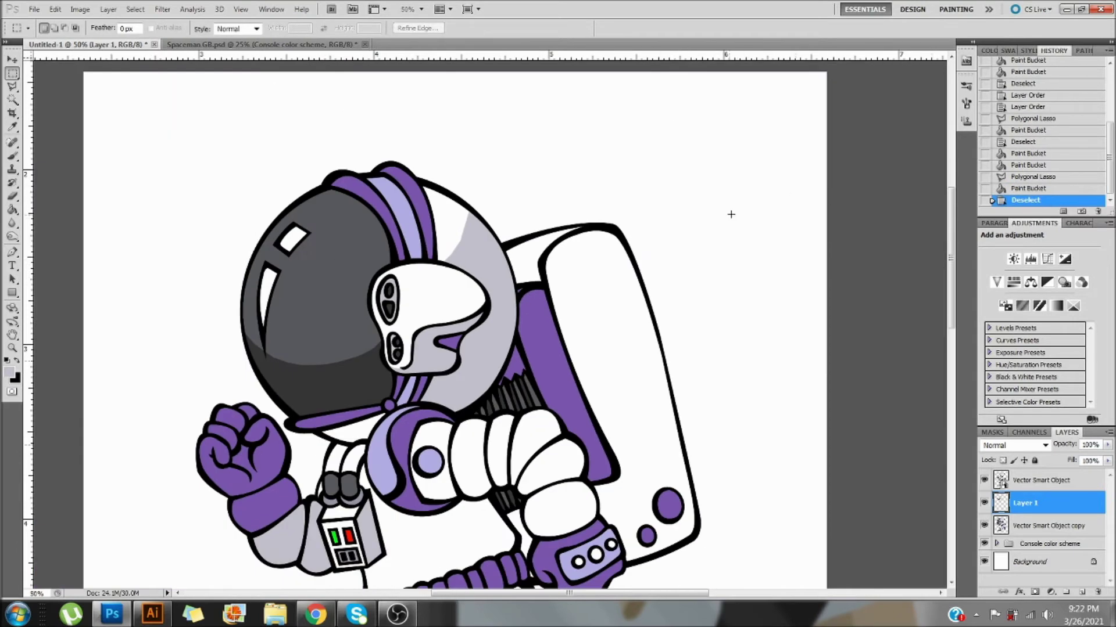
Smooth the jagged inner edge of the helmet's rear shadow by lassoing the uneven strip, deleting it, and deselecting
{"action": "key", "text": "ctrl+plus"}
{"action": "key", "text": "ctrl+plus"}
{"action": "key", "text": "ctrl+minus"}
{"action": "left_click_drag", "start_coordinate": [547, 339], "coordinate": [635, 324]}
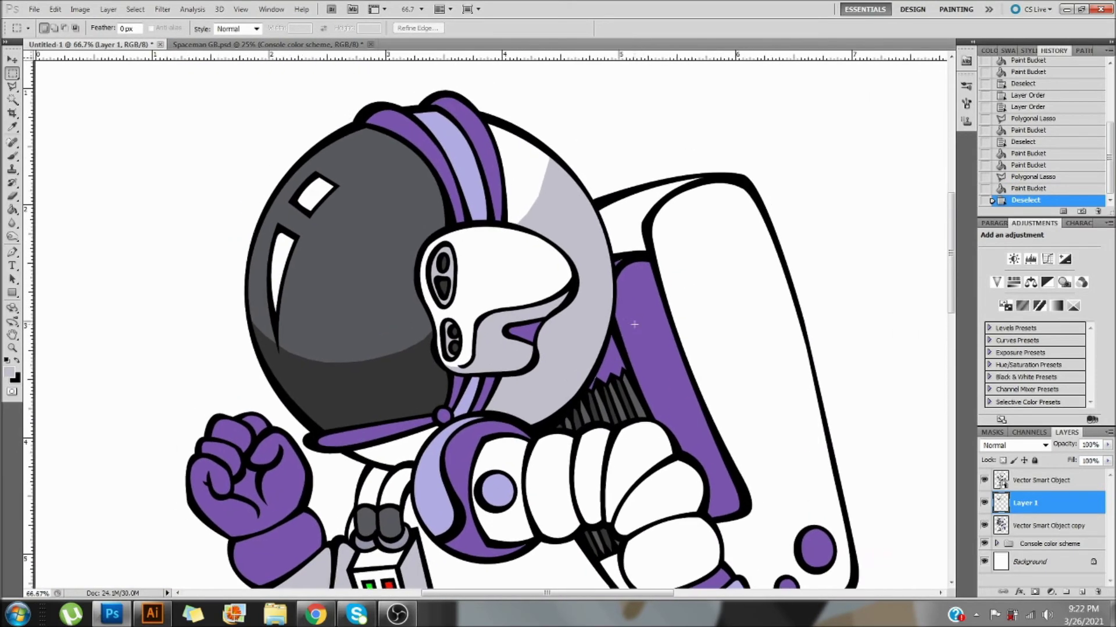
{"action": "key", "text": "ctrl+plus"}
{"action": "key", "text": "ctrl+plus"}
{"action": "left_click", "coordinate": [12, 86]}
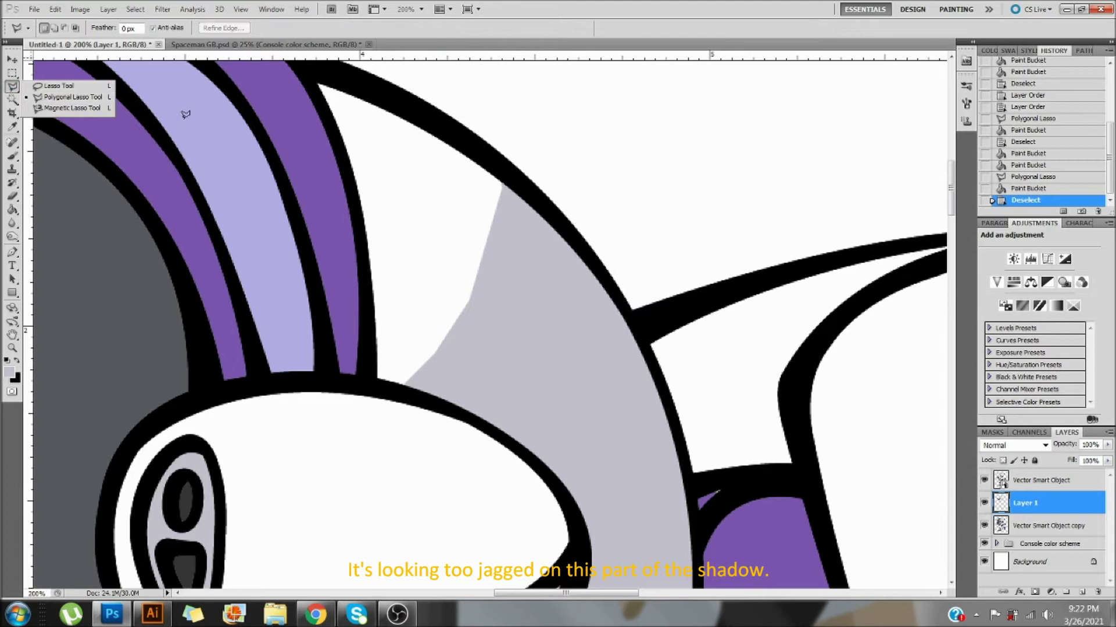
{"action": "key", "text": "ctrl+minus"}
{"action": "key", "text": "ctrl+minus"}
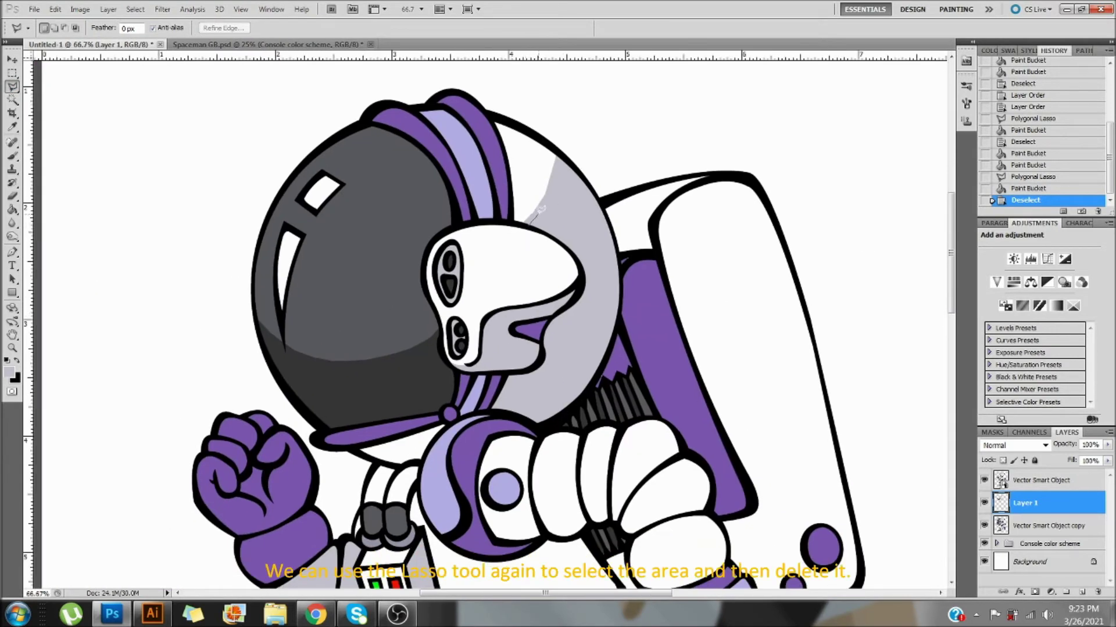
{"action": "left_click", "coordinate": [560, 150]}
{"action": "left_click", "coordinate": [536, 174]}
{"action": "double_click", "coordinate": [512, 223]}
{"action": "key", "text": "Delete"}
{"action": "key", "text": "ctrl+d"}
Fill the neck area beneath the visor with light grey on Layer 1, and add lassoed light-grey shadows to the bent arm's segments
{"action": "mouse_move", "coordinate": [652, 319]}
{"action": "left_mouse_down"}
{"action": "mouse_move", "coordinate": [745, 264]}
{"action": "mouse_move", "coordinate": [744, 249]}
{"action": "mouse_move", "coordinate": [716, 340]}
{"action": "left_mouse_up"}
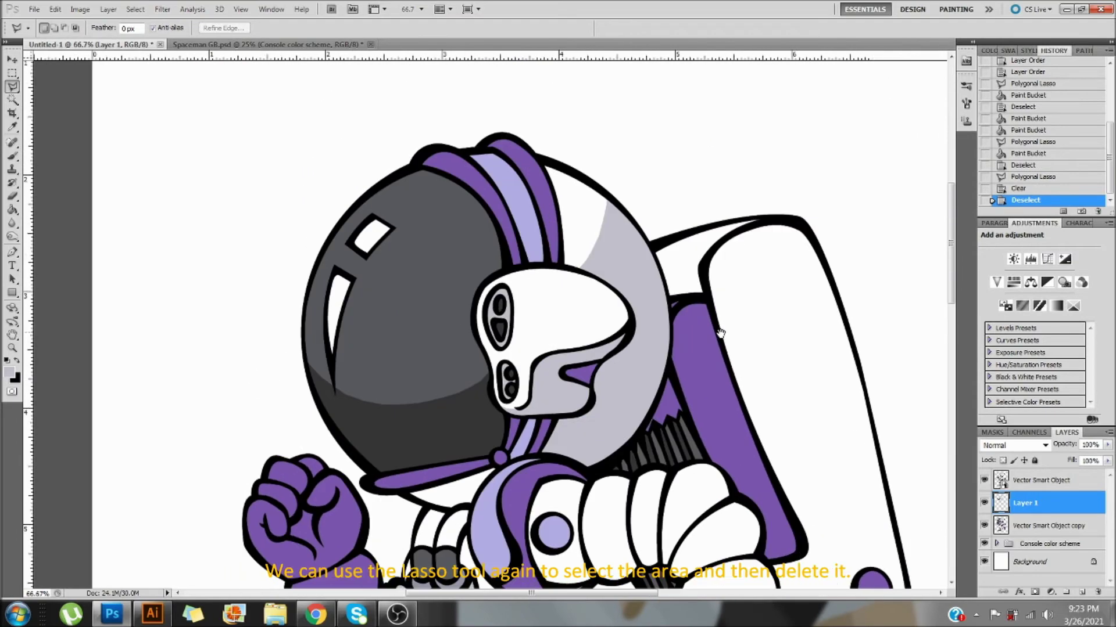
{"action": "left_click_drag", "start_coordinate": [586, 248], "coordinate": [585, 172]}
{"action": "key", "text": "p"}
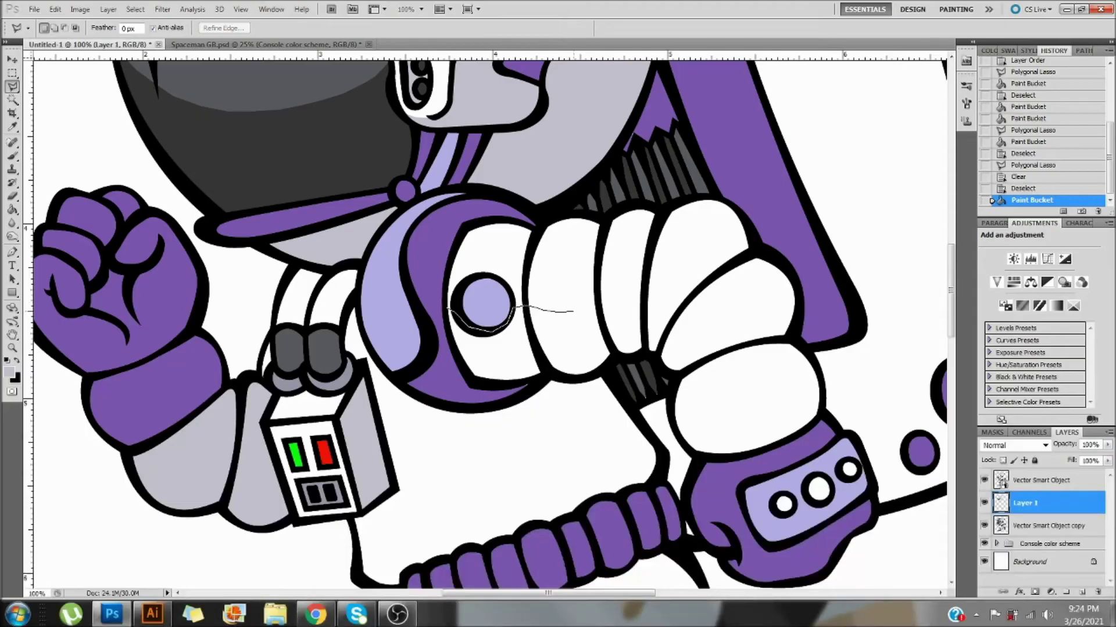
{"action": "mouse_move", "coordinate": [573, 312]}
{"action": "left_mouse_down"}
{"action": "mouse_move", "coordinate": [594, 299]}
{"action": "mouse_move", "coordinate": [665, 301]}
{"action": "left_mouse_up"}
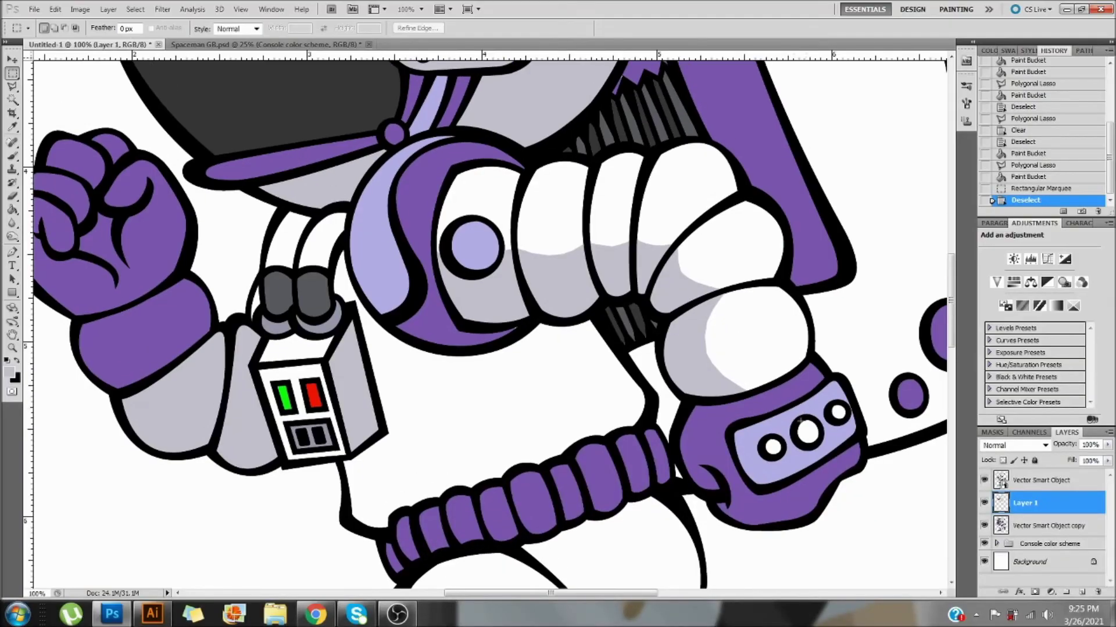
{"action": "left_click_drag", "start_coordinate": [568, 360], "coordinate": [665, 278]}
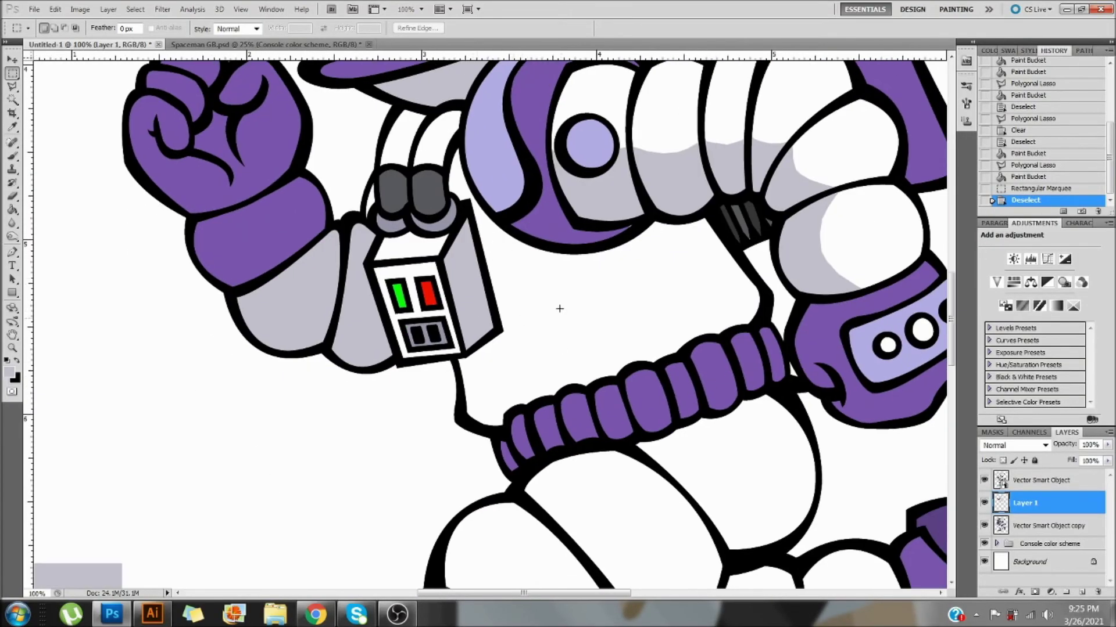
{"action": "left_click_drag", "start_coordinate": [576, 344], "coordinate": [698, 626]}
{"action": "left_click_drag", "start_coordinate": [691, 333], "coordinate": [630, 399]}
{"action": "key", "text": "ctrl+minus"}
{"action": "key", "text": "ctrl+minus"}
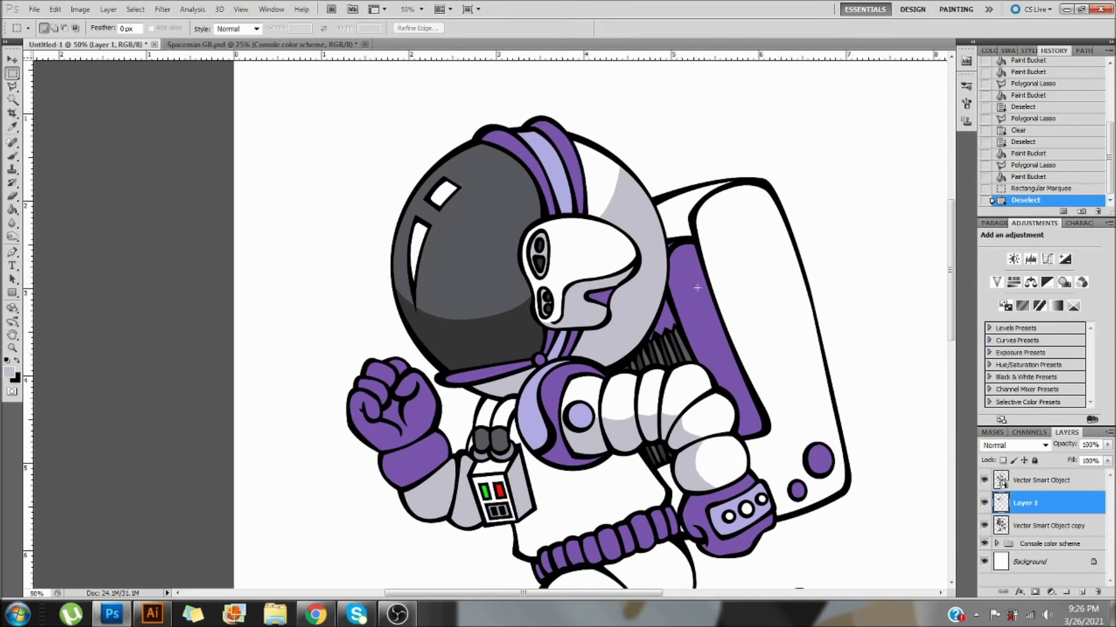
{"action": "key", "text": "ctrl+plus"}
{"action": "scroll", "coordinate": [634, 255], "scroll_direction": "down", "scroll_amount": 5}
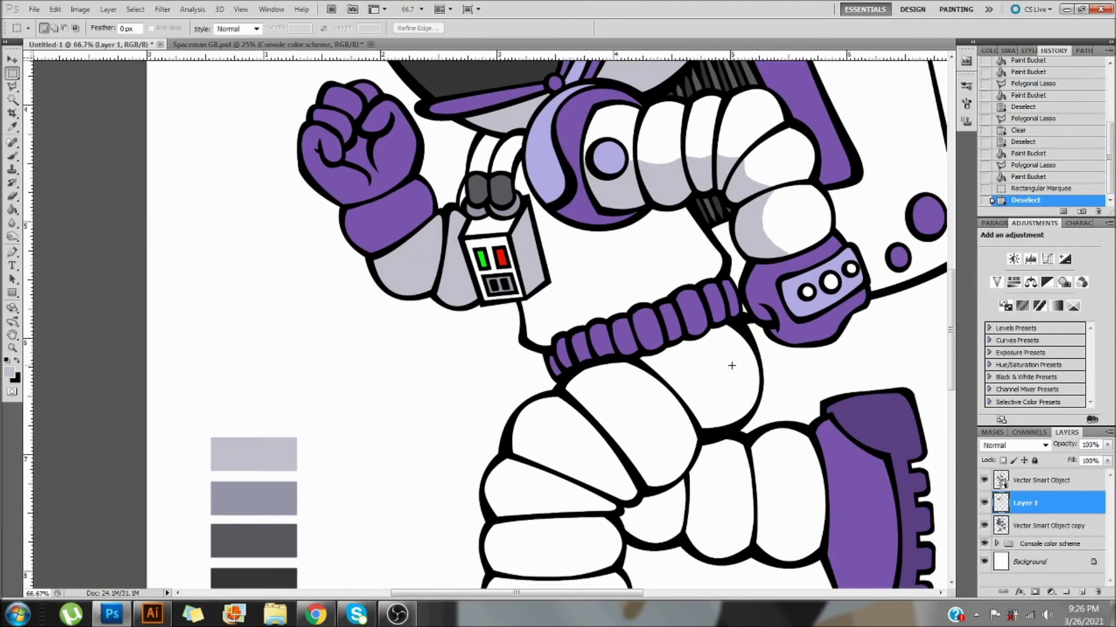
Fill the three segments of the raised rear leg with light grey on the Vector Smart Object copy layer
{"action": "left_click_drag", "start_coordinate": [626, 298], "coordinate": [570, 236]}
{"action": "key", "text": "i"}
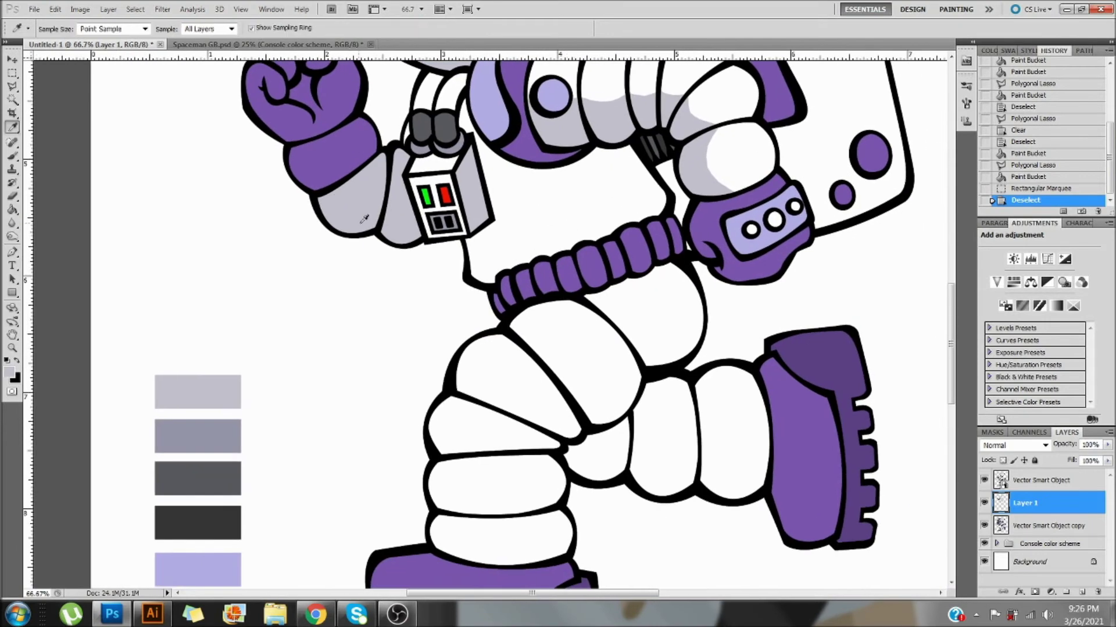
{"action": "left_click_drag", "start_coordinate": [800, 401], "coordinate": [799, 408]}
{"action": "left_click", "coordinate": [1048, 525]}
{"action": "key", "text": "g"}
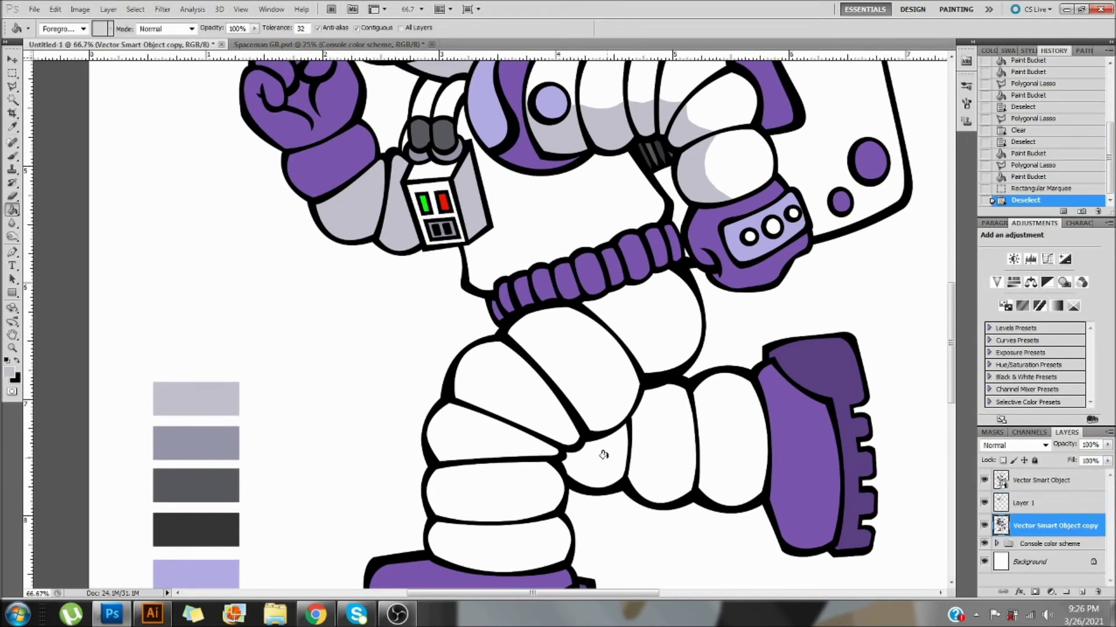
{"action": "left_click", "coordinate": [603, 455]}
{"action": "left_click", "coordinate": [668, 447]}
{"action": "left_click", "coordinate": [730, 441]}
Outline a shadow area along the torso's rear side and above the belt with the Polygonal Lasso
{"action": "key", "text": "i"}
{"action": "key", "text": "l"}
{"action": "scroll", "coordinate": [590, 285], "scroll_direction": "up", "scroll_amount": 1}
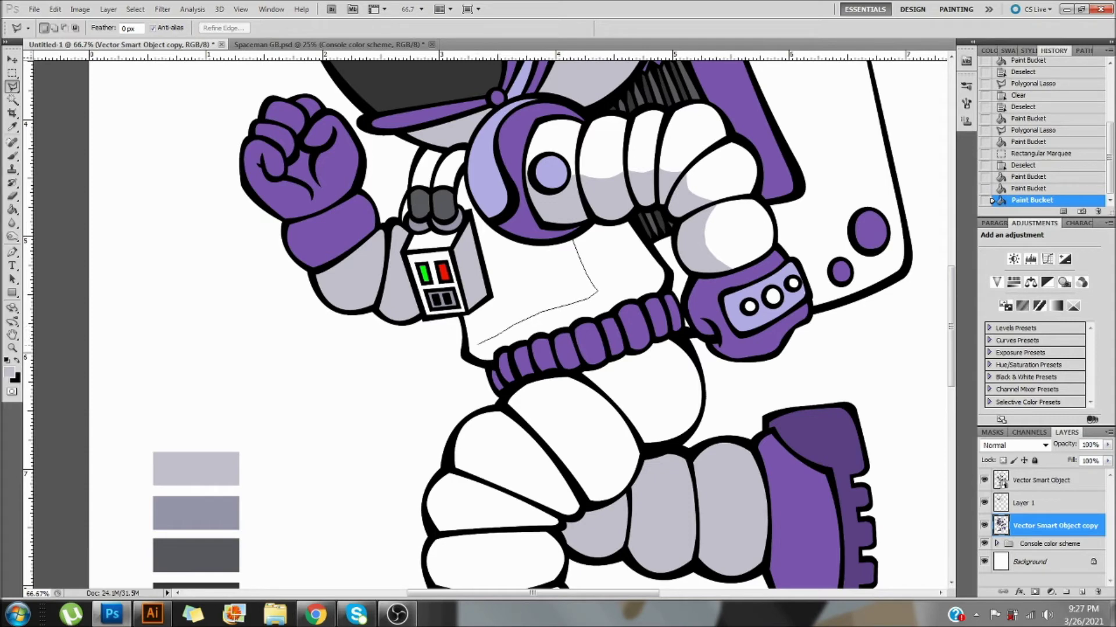
{"action": "left_click", "coordinate": [501, 350]}
{"action": "scroll", "coordinate": [500, 334], "scroll_direction": "up", "scroll_amount": 2}
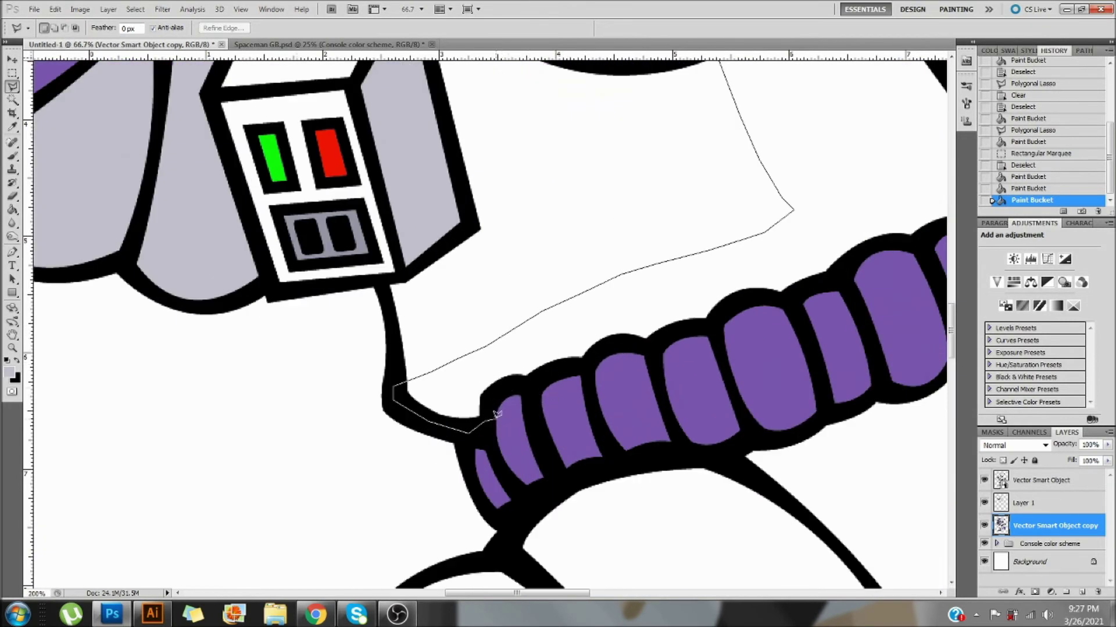
{"action": "left_click", "coordinate": [540, 386]}
{"action": "left_click", "coordinate": [573, 369]}
{"action": "left_click", "coordinate": [597, 362]}
{"action": "left_click", "coordinate": [616, 346]}
{"action": "left_click", "coordinate": [652, 348]}
{"action": "left_click", "coordinate": [719, 321]}
{"action": "left_click", "coordinate": [745, 302]}
{"action": "left_click_drag", "start_coordinate": [766, 301], "coordinate": [528, 426]}
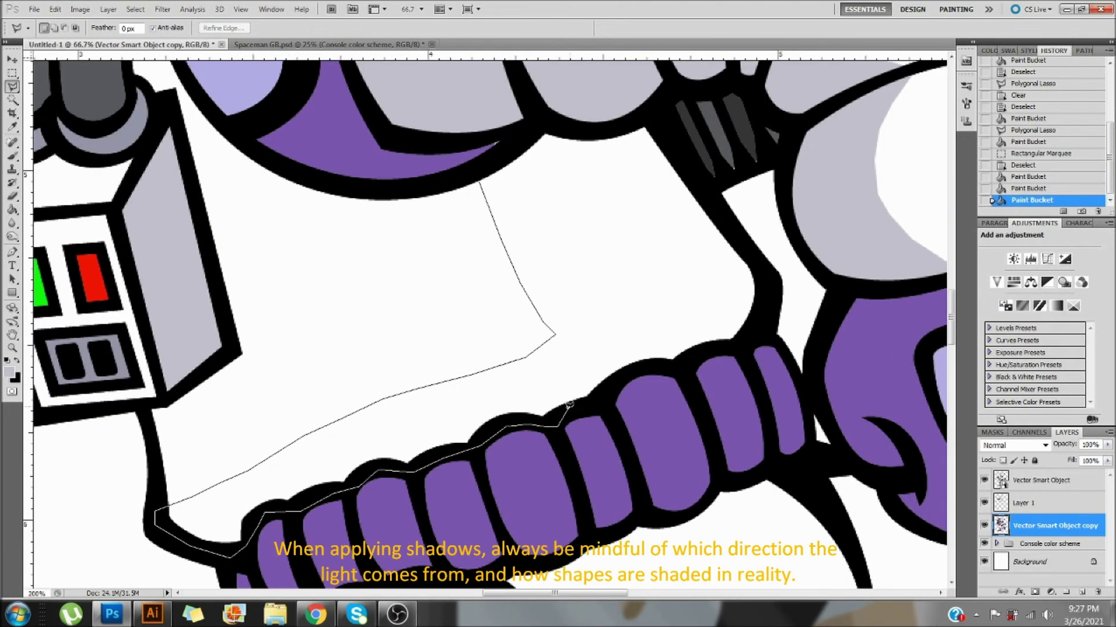
{"action": "left_click", "coordinate": [556, 427]}
{"action": "left_click", "coordinate": [607, 406]}
{"action": "left_click", "coordinate": [662, 364]}
{"action": "left_click", "coordinate": [690, 370]}
{"action": "left_click", "coordinate": [742, 346]}
{"action": "left_click", "coordinate": [756, 331]}
{"action": "left_click", "coordinate": [768, 303]}
{"action": "left_click", "coordinate": [769, 286]}
{"action": "left_click", "coordinate": [761, 271]}
{"action": "left_click", "coordinate": [751, 257]}
{"action": "left_click", "coordinate": [736, 230]}
{"action": "left_click_drag", "start_coordinate": [730, 225], "coordinate": [731, 291]}
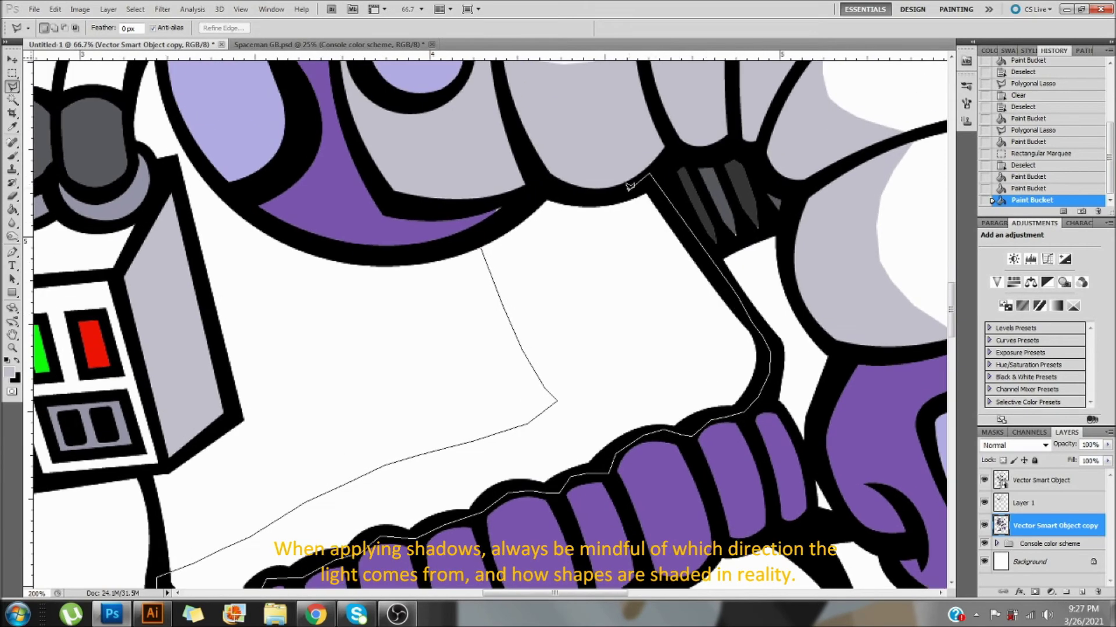
{"action": "left_click", "coordinate": [480, 242]}
Fill the torso shadow selection with light grey using the Paint Bucket, and deselect
{"action": "key", "text": "g"}
{"action": "left_click", "coordinate": [545, 306]}
{"action": "key", "text": "ctrl+minus"}
{"action": "key", "text": "ctrl+minus"}
{"action": "key", "text": "ctrl+minus"}
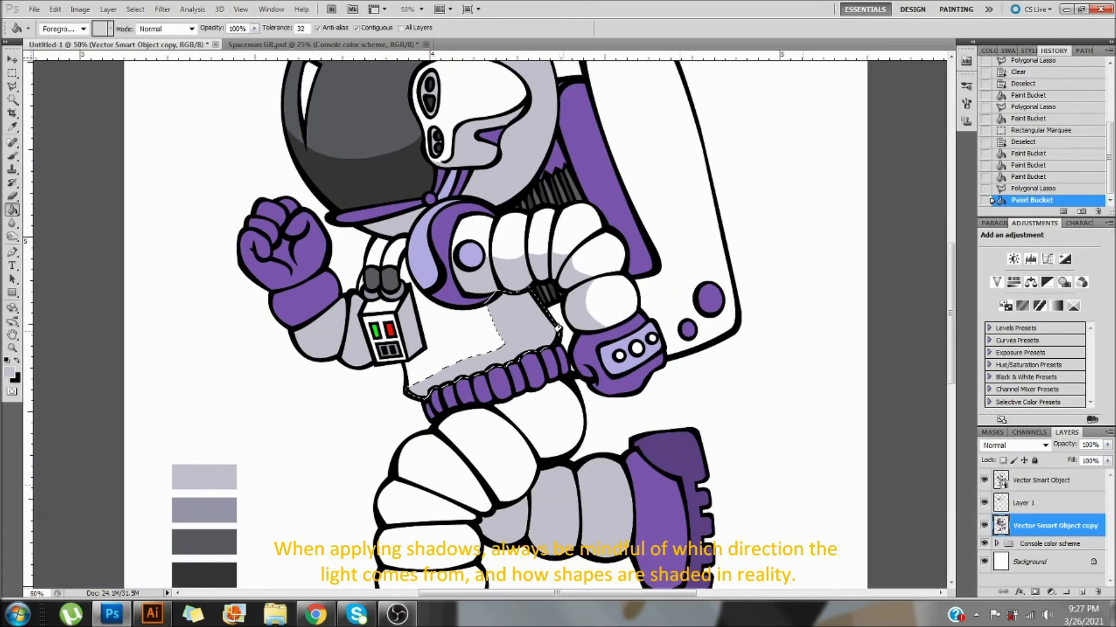
{"action": "key", "text": "m"}
{"action": "left_click", "coordinate": [663, 401]}
{"action": "mouse_move", "coordinate": [662, 401]}
{"action": "left_mouse_down"}
{"action": "mouse_move", "coordinate": [784, 322]}
{"action": "mouse_move", "coordinate": [692, 332]}
{"action": "left_mouse_up"}
Outline a curved shadow along the lower outer edge of the rear leg's hip segment with the Polygonal Lasso
{"action": "key", "text": "ctrl+plus"}
{"action": "key", "text": "ctrl+plus"}
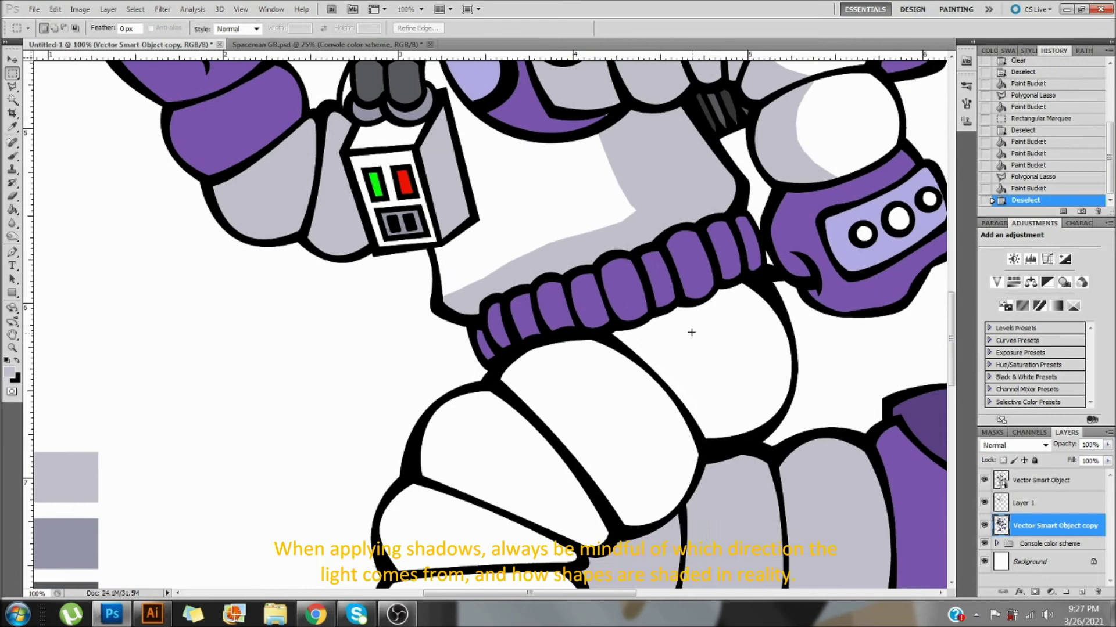
{"action": "key", "text": "l"}
{"action": "left_click_drag", "start_coordinate": [754, 399], "coordinate": [718, 340]}
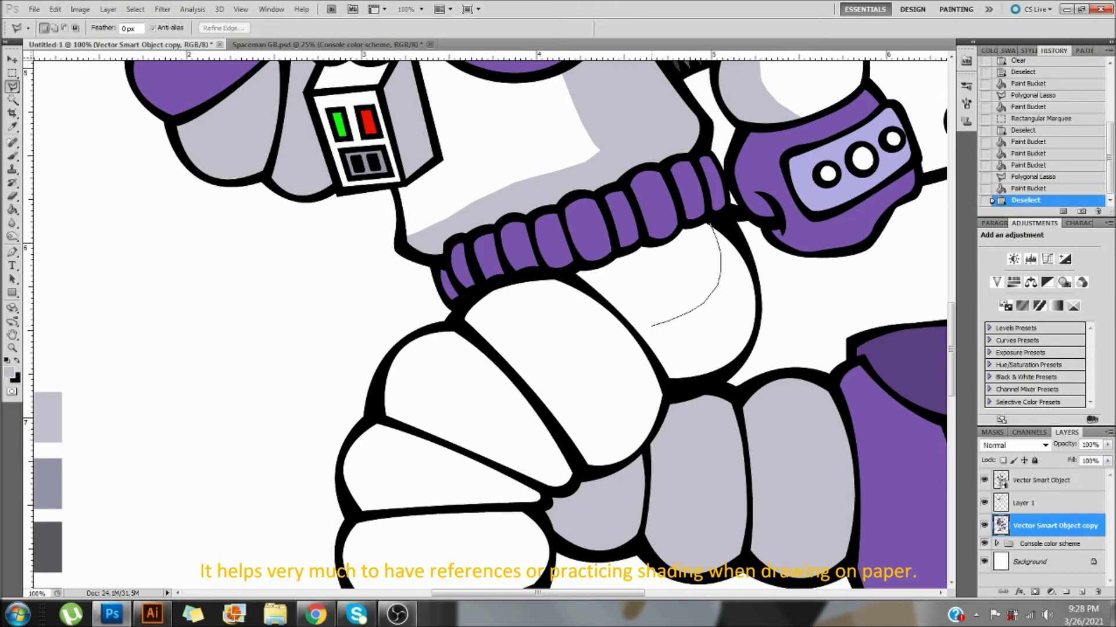
{"action": "left_click", "coordinate": [658, 364]}
{"action": "left_click", "coordinate": [674, 391]}
{"action": "left_click", "coordinate": [718, 377]}
{"action": "left_click", "coordinate": [738, 360]}
{"action": "left_click", "coordinate": [753, 339]}
{"action": "left_click", "coordinate": [757, 306]}
{"action": "left_click", "coordinate": [755, 270]}
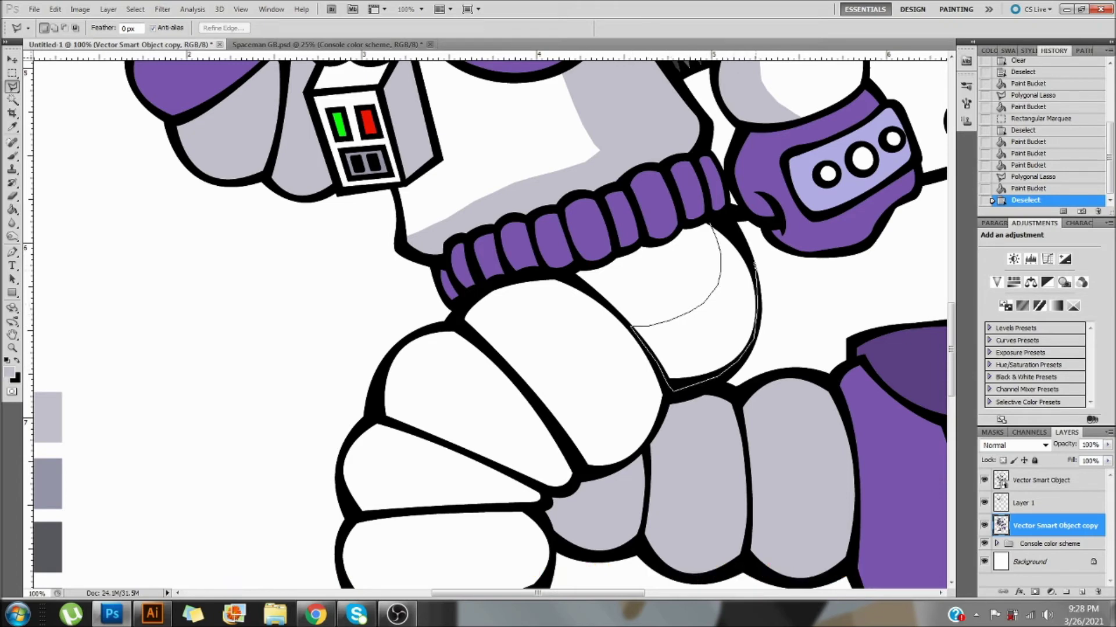
{"action": "left_click", "coordinate": [728, 216]}
{"action": "left_click", "coordinate": [712, 223]}
Fill the hip segment's shadow selection with light grey, and deselect
{"action": "key", "text": "g"}
{"action": "left_click", "coordinate": [720, 326]}
{"action": "key", "text": "v"}
{"action": "key", "text": "m"}
{"action": "left_click_drag", "start_coordinate": [821, 293], "coordinate": [824, 295]}
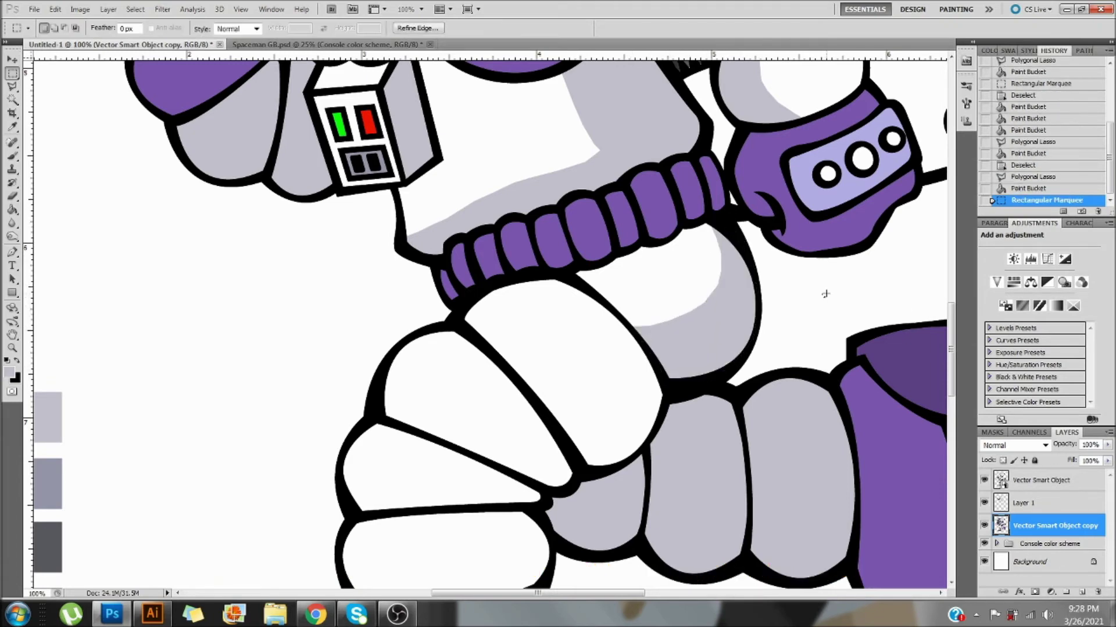
Lasso a curved shadow on the lower part of the front leg's upper thigh segment, fill it with light grey, and deselect
{"action": "left_click_drag", "start_coordinate": [666, 352], "coordinate": [692, 297]}
{"action": "key", "text": "l"}
{"action": "scroll", "coordinate": [658, 196], "scroll_direction": "down", "scroll_amount": 1}
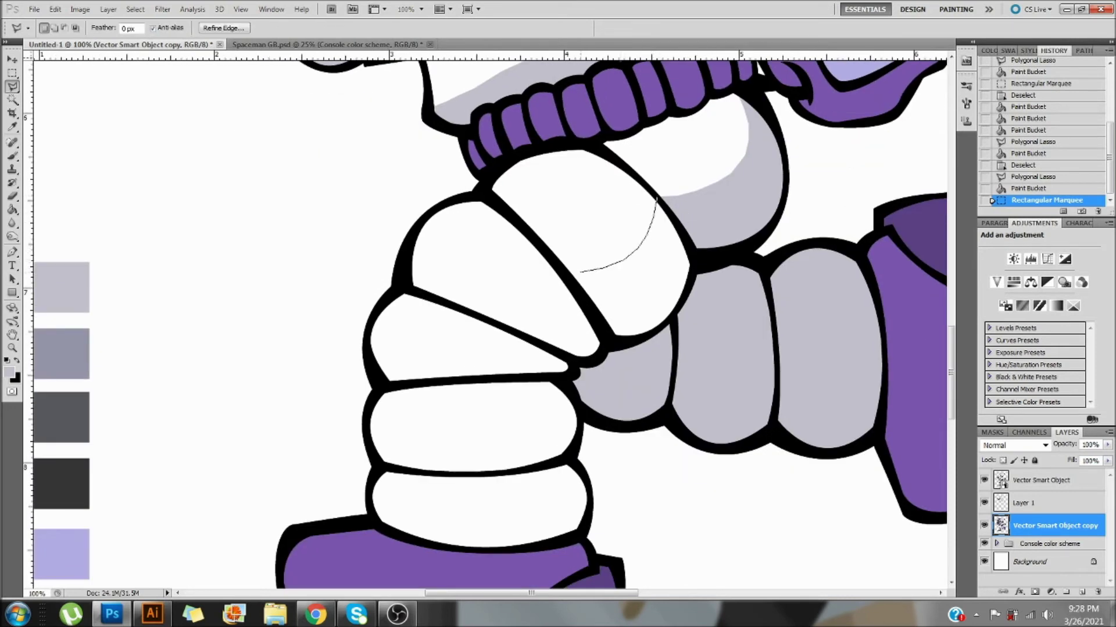
{"action": "left_click", "coordinate": [563, 272]}
{"action": "left_click", "coordinate": [610, 349]}
{"action": "left_click", "coordinate": [696, 259]}
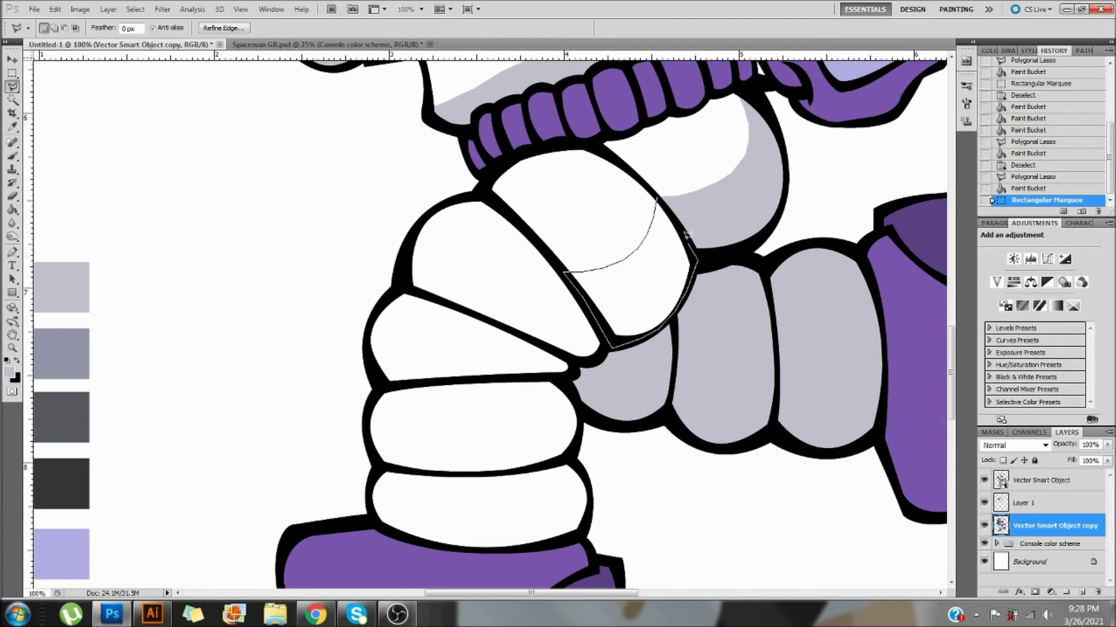
{"action": "left_click", "coordinate": [657, 198]}
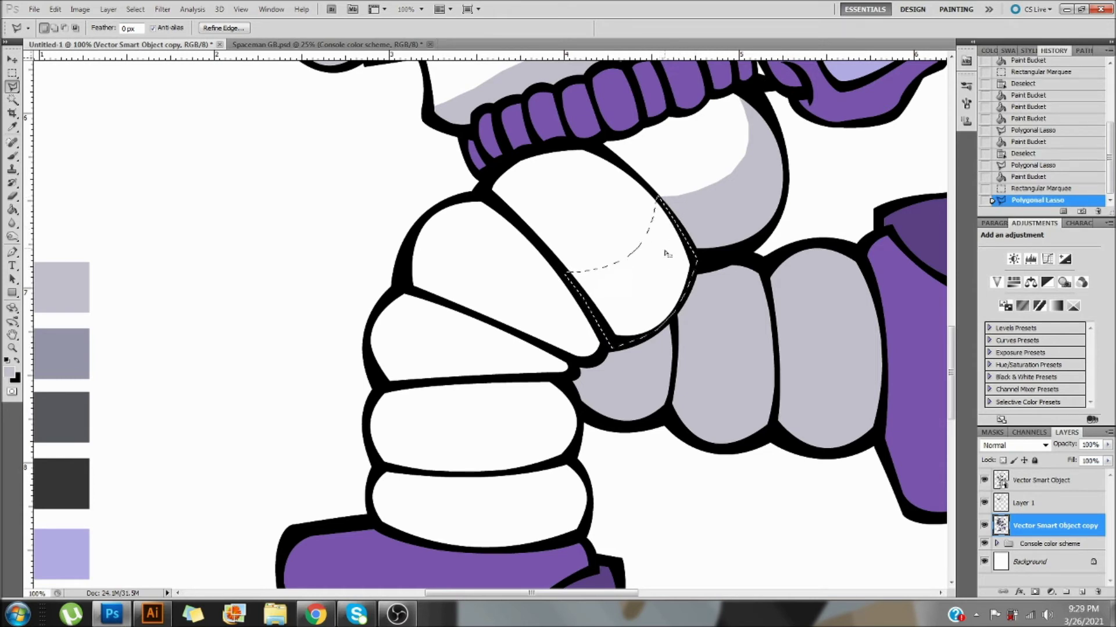
{"action": "key", "text": "g"}
{"action": "left_click", "coordinate": [644, 288]}
{"action": "key", "text": "l"}
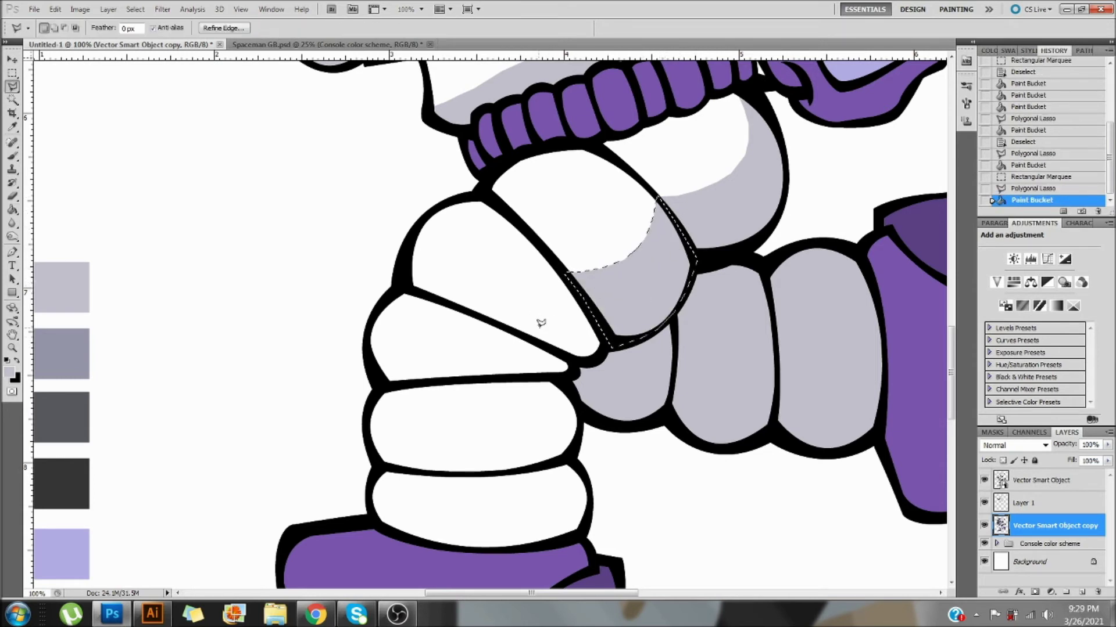
{"action": "key", "text": "ctrl+d"}
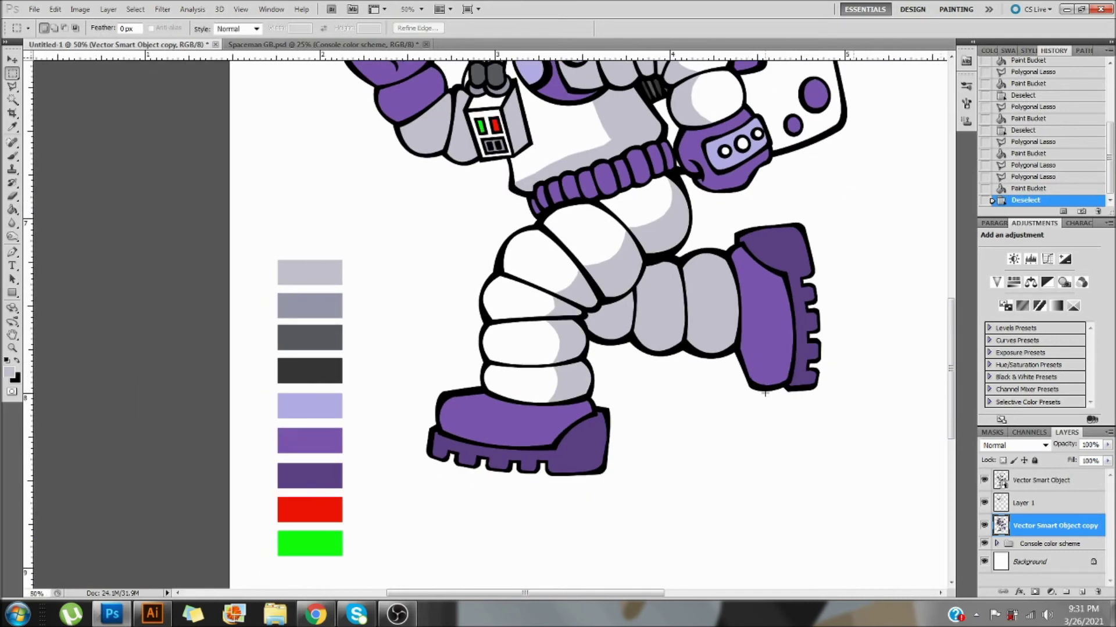
Fill the white gap between the torso and the bent forearm with light grey
{"action": "left_click_drag", "start_coordinate": [544, 255], "coordinate": [478, 426]}
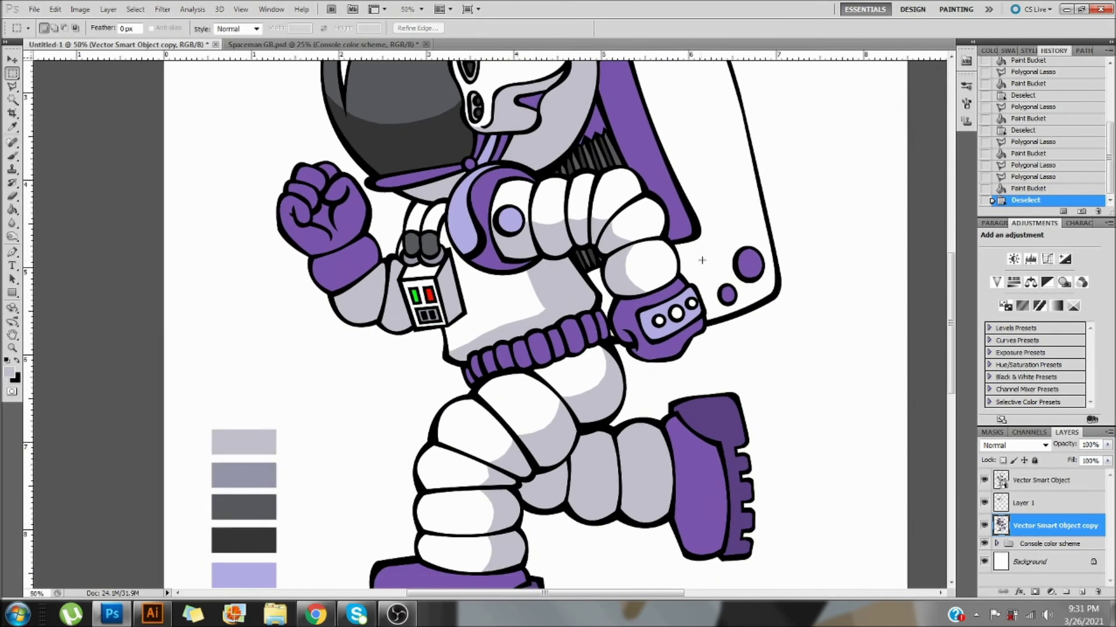
{"action": "left_click_drag", "start_coordinate": [702, 259], "coordinate": [686, 241]}
{"action": "key", "text": "g"}
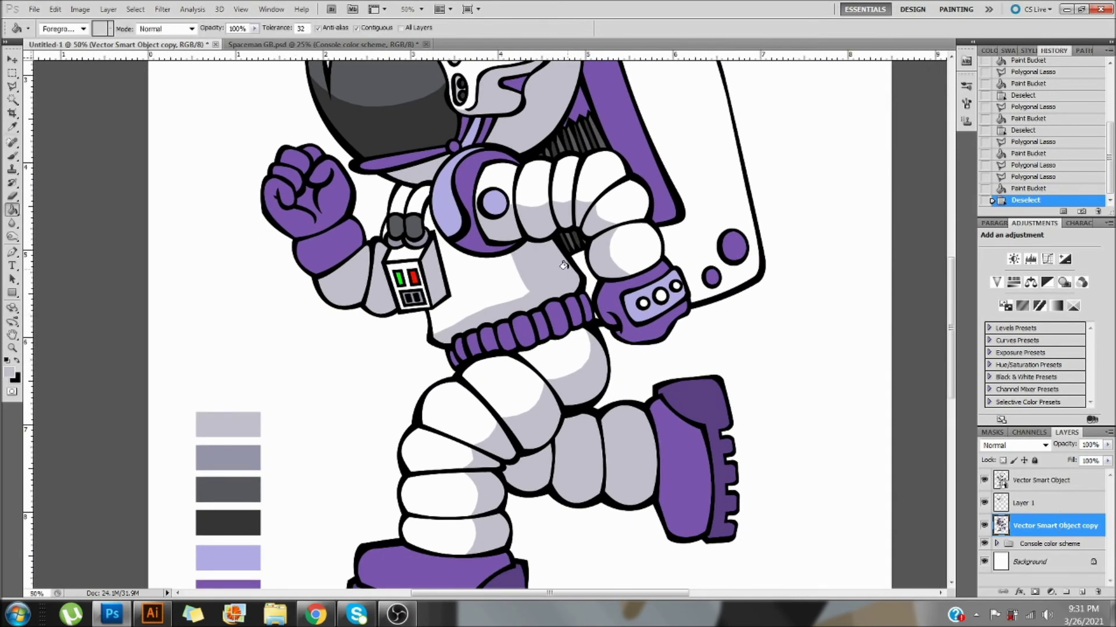
{"action": "left_click", "coordinate": [578, 273]}
{"action": "key", "text": "ctrl+plus"}
{"action": "left_click", "coordinate": [695, 308]}
{"action": "key", "text": "ctrl+plus"}
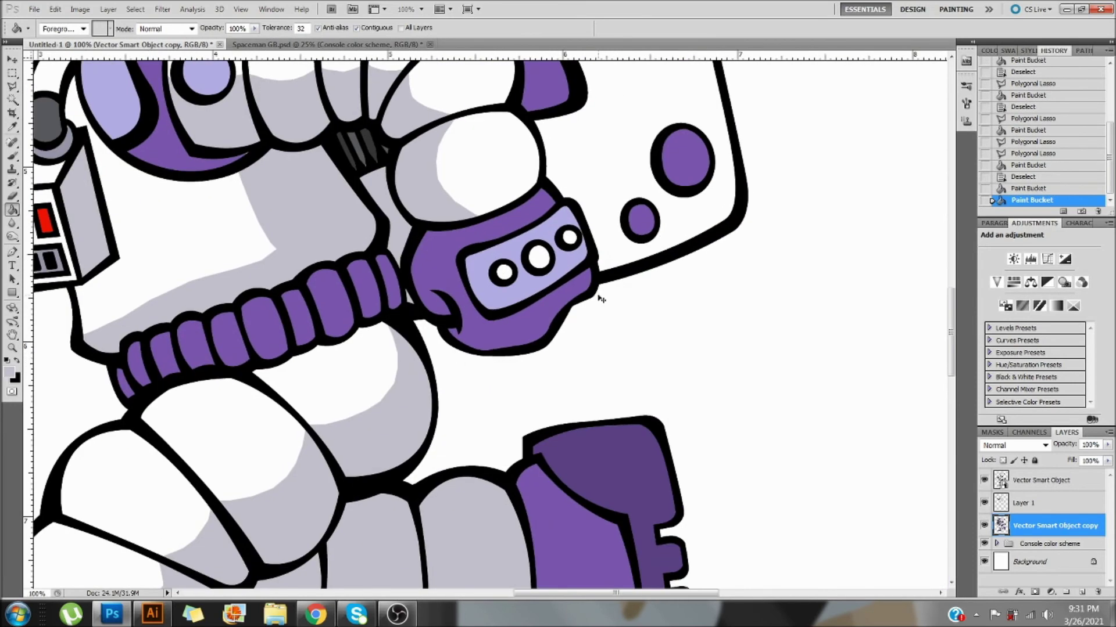
Paint light grey shadows on the three round buttons of the wrist panel with a small brush
{"action": "left_click", "coordinate": [12, 156]}
{"action": "right_click", "coordinate": [762, 430]}
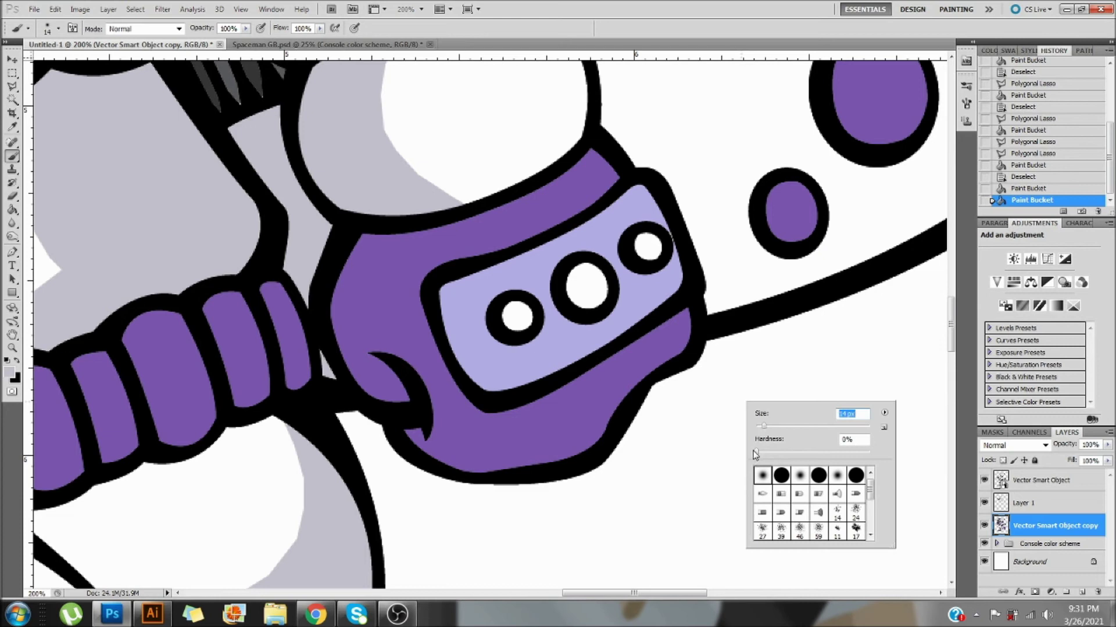
{"action": "key", "text": "Return"}
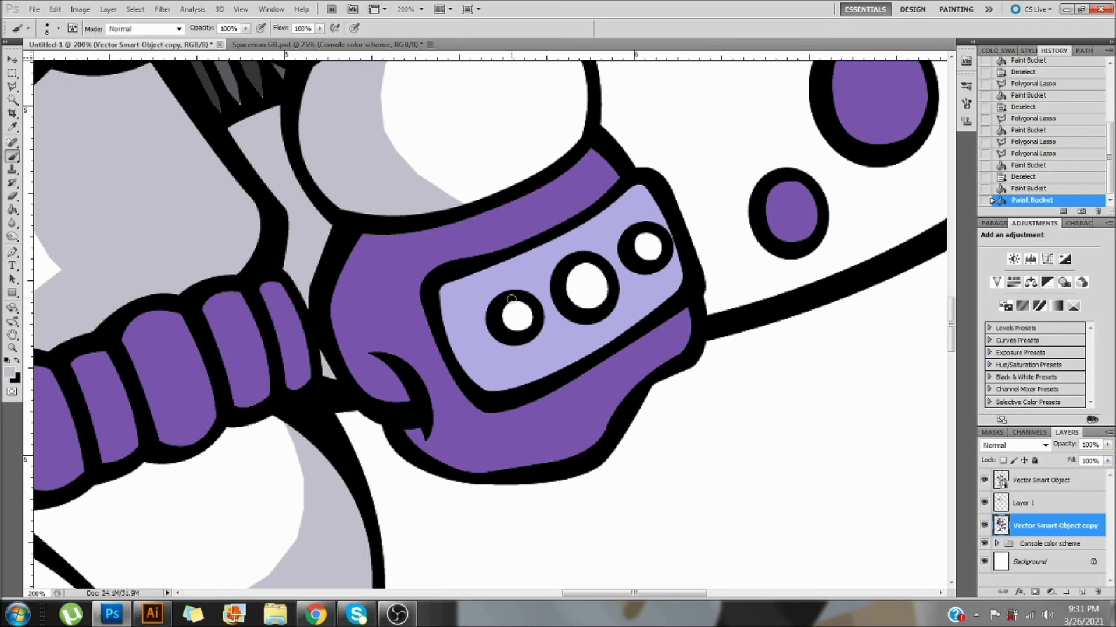
{"action": "left_click_drag", "start_coordinate": [620, 294], "coordinate": [557, 327]}
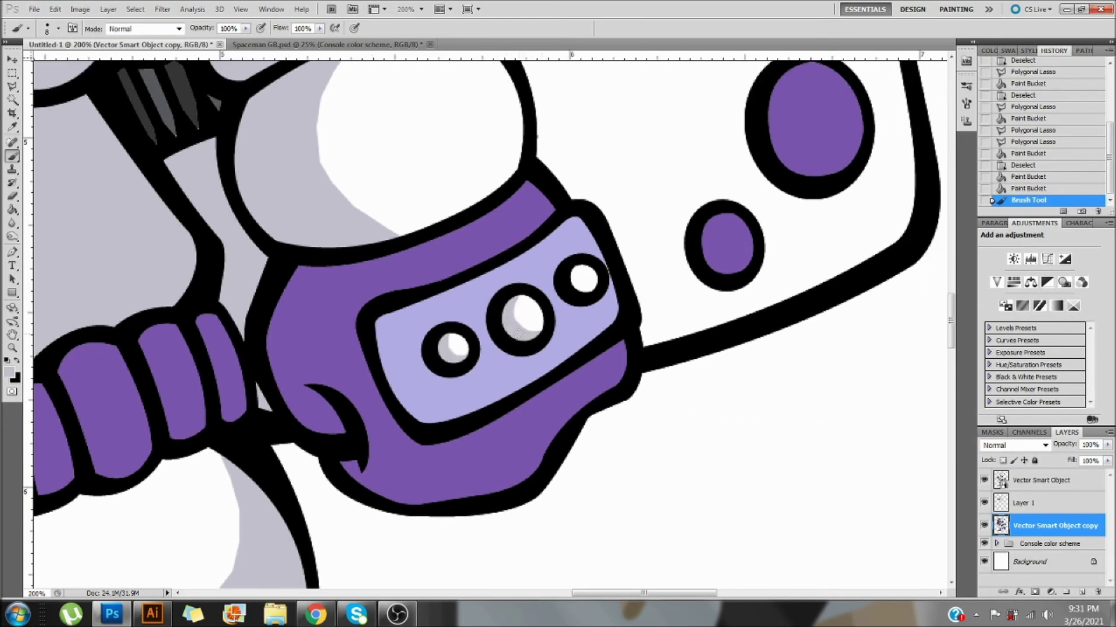
{"action": "left_click_drag", "start_coordinate": [505, 307], "coordinate": [512, 299]}
{"action": "mouse_move", "coordinate": [577, 260]}
{"action": "left_mouse_down"}
{"action": "mouse_move", "coordinate": [532, 296]}
{"action": "mouse_move", "coordinate": [547, 322]}
{"action": "left_mouse_up"}
{"action": "left_click_drag", "start_coordinate": [539, 339], "coordinate": [792, 326]}
{"action": "key", "text": "ctrl+minus"}
{"action": "key", "text": "ctrl+minus"}
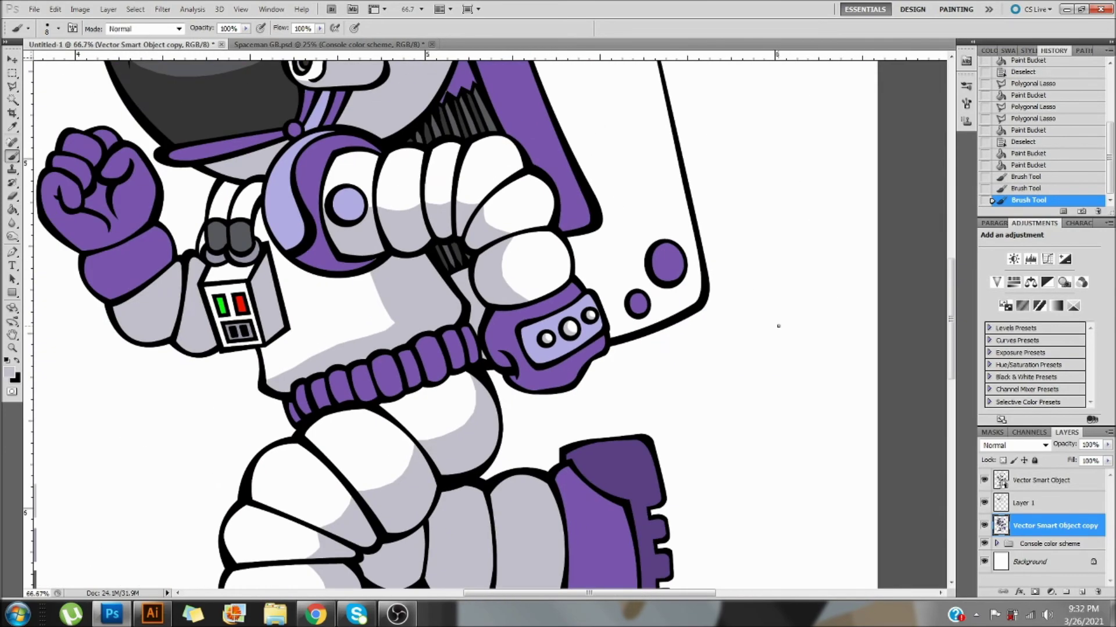
Sample the medium purple swatch, lasso a crescent on the shoulder's lavender disc, fill it with that purple, and deselect
{"action": "left_click_drag", "start_coordinate": [633, 440], "coordinate": [782, 324]}
{"action": "left_click_drag", "start_coordinate": [755, 533], "coordinate": [794, 496]}
{"action": "left_click_drag", "start_coordinate": [760, 291], "coordinate": [769, 475]}
{"action": "mouse_move", "coordinate": [559, 584]}
{"action": "left_mouse_down"}
{"action": "mouse_move", "coordinate": [662, 435]}
{"action": "mouse_move", "coordinate": [683, 334]}
{"action": "mouse_move", "coordinate": [501, 530]}
{"action": "left_mouse_up"}
{"action": "key", "text": "ctrl+plus"}
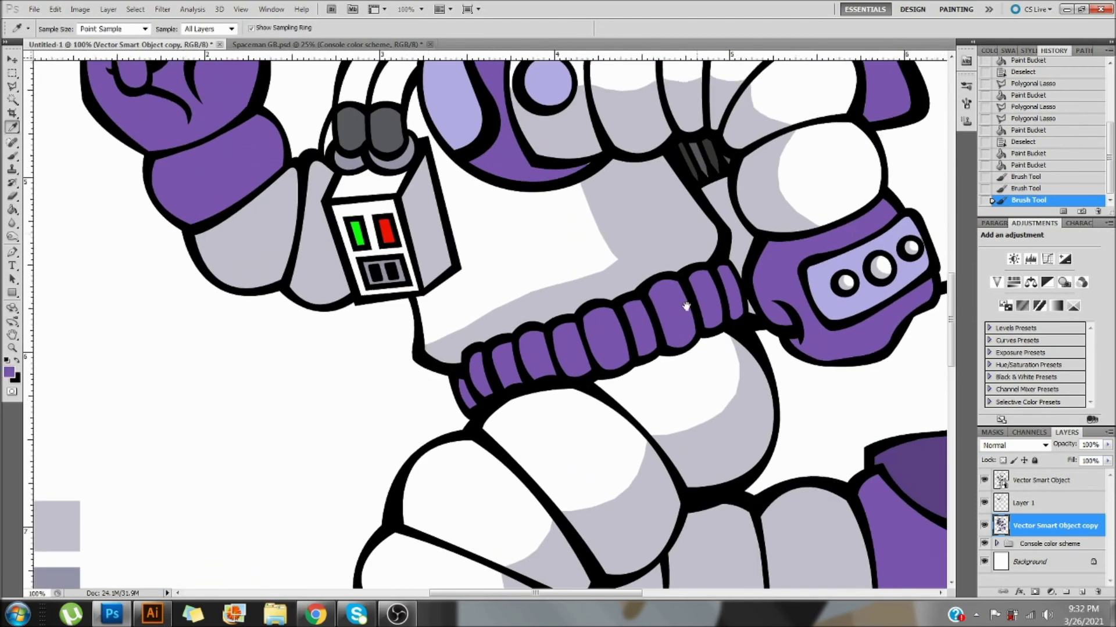
{"action": "left_click_drag", "start_coordinate": [744, 89], "coordinate": [686, 312]}
{"action": "key", "text": "l"}
{"action": "left_click_drag", "start_coordinate": [493, 305], "coordinate": [491, 283]}
{"action": "left_click", "coordinate": [469, 273]}
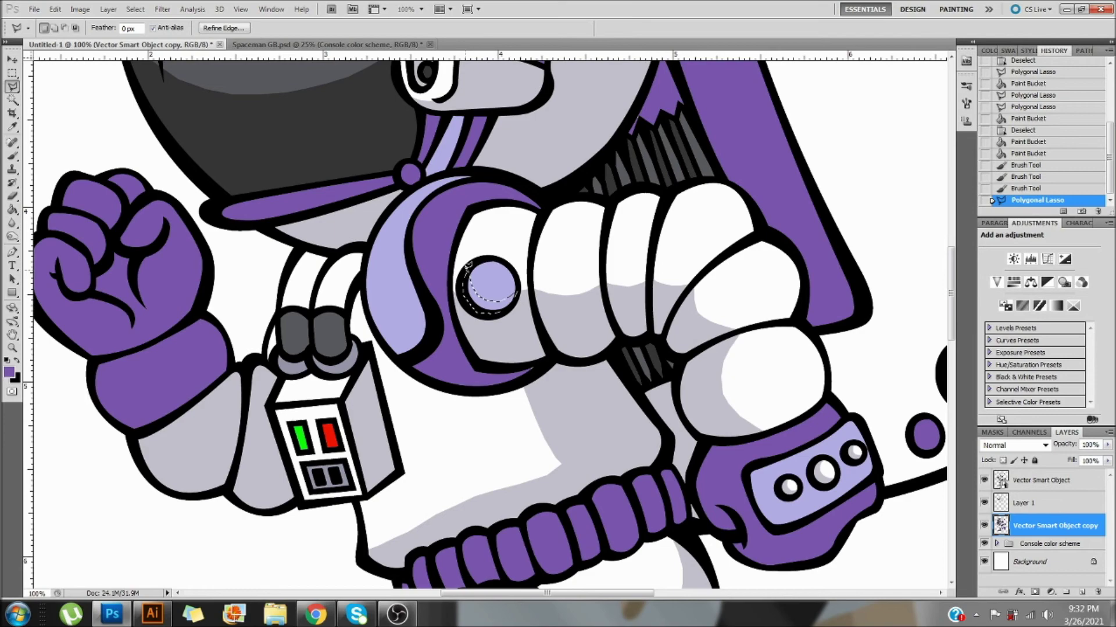
{"action": "key", "text": "g"}
{"action": "left_click", "coordinate": [473, 278]}
{"action": "key", "text": "v"}
{"action": "key", "text": "ctrl+d"}
Sample the dark purple swatch and fill the jagged purple piece behind the helmet, above the ribbed hose, with it
{"action": "left_click_drag", "start_coordinate": [580, 298], "coordinate": [655, 356]}
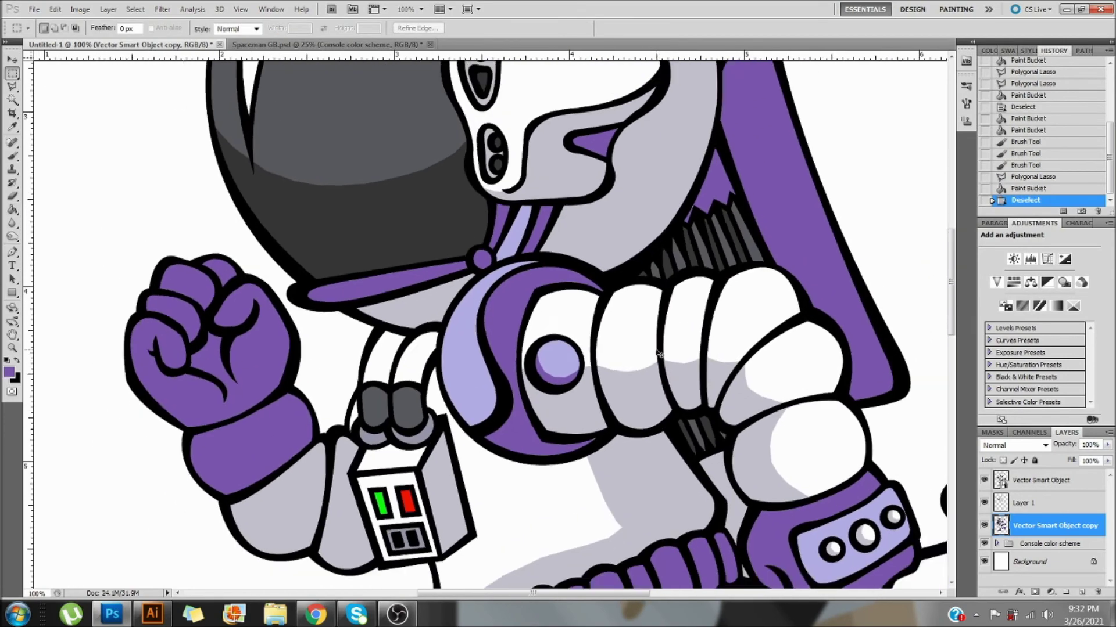
{"action": "key", "text": "ctrl+minus"}
{"action": "key", "text": "ctrl+minus"}
{"action": "mouse_move", "coordinate": [603, 211]}
{"action": "left_mouse_down"}
{"action": "mouse_move", "coordinate": [613, 237]}
{"action": "mouse_move", "coordinate": [597, 215]}
{"action": "left_mouse_up"}
{"action": "key", "text": "i"}
{"action": "left_click", "coordinate": [348, 520]}
{"action": "mouse_move", "coordinate": [511, 430]}
{"action": "left_mouse_down"}
{"action": "mouse_move", "coordinate": [606, 183]}
{"action": "mouse_move", "coordinate": [551, 403]}
{"action": "left_mouse_up"}
{"action": "key", "text": "g"}
{"action": "left_click", "coordinate": [634, 209]}
{"action": "key", "text": "ctrl+plus"}
{"action": "scroll", "coordinate": [658, 195], "scroll_direction": "up", "scroll_amount": 1}
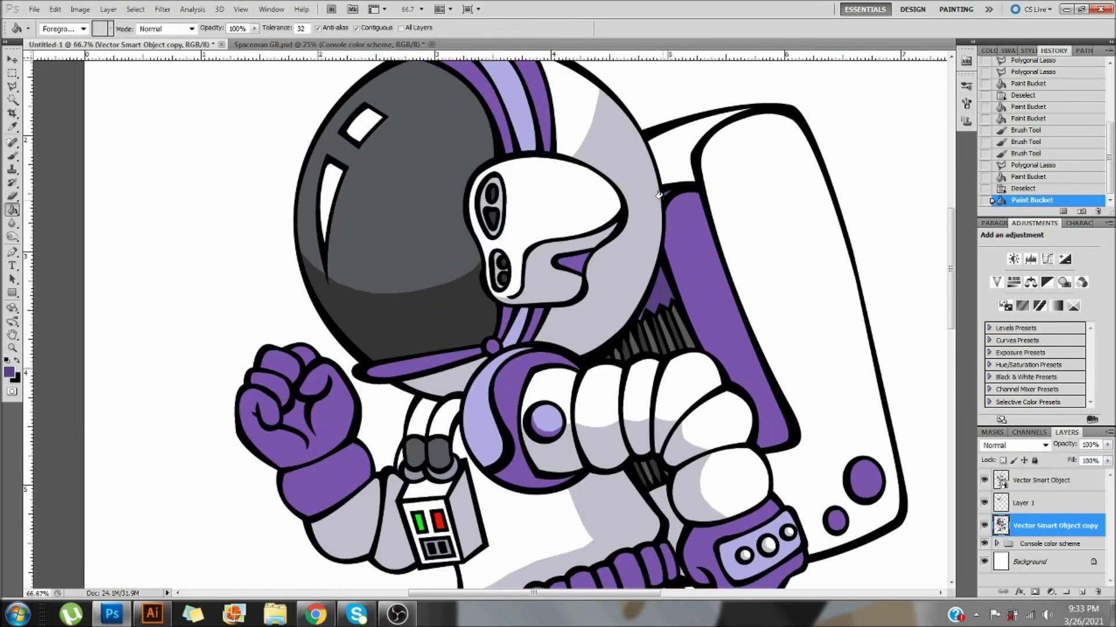
Lasso a crescent shadow on the backpack's larger round button, fill it with dark purple on Layer 1, and deselect
{"action": "left_click_drag", "start_coordinate": [656, 419], "coordinate": [485, 119]}
{"action": "left_click_drag", "start_coordinate": [488, 305], "coordinate": [471, 376]}
{"action": "left_click_drag", "start_coordinate": [293, 482], "coordinate": [545, 133]}
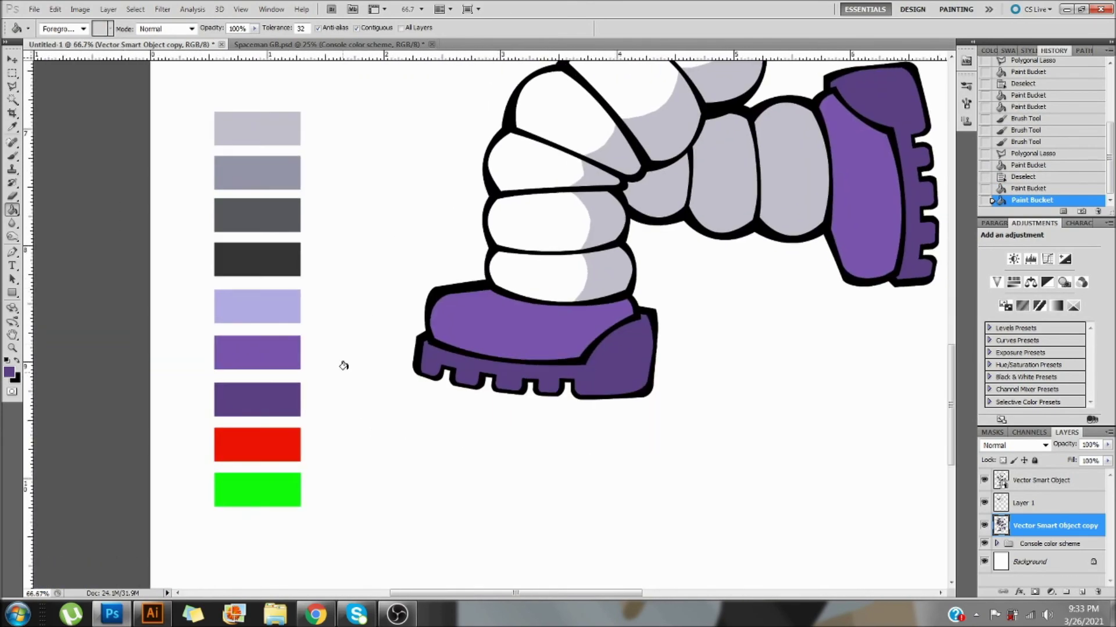
{"action": "key", "text": "i"}
{"action": "left_click_drag", "start_coordinate": [679, 111], "coordinate": [477, 441]}
{"action": "key", "text": "ctrl+plus"}
{"action": "key", "text": "ctrl+plus"}
{"action": "left_click_drag", "start_coordinate": [825, 175], "coordinate": [291, 479]}
{"action": "key", "text": "l"}
{"action": "left_click_drag", "start_coordinate": [632, 329], "coordinate": [533, 333]}
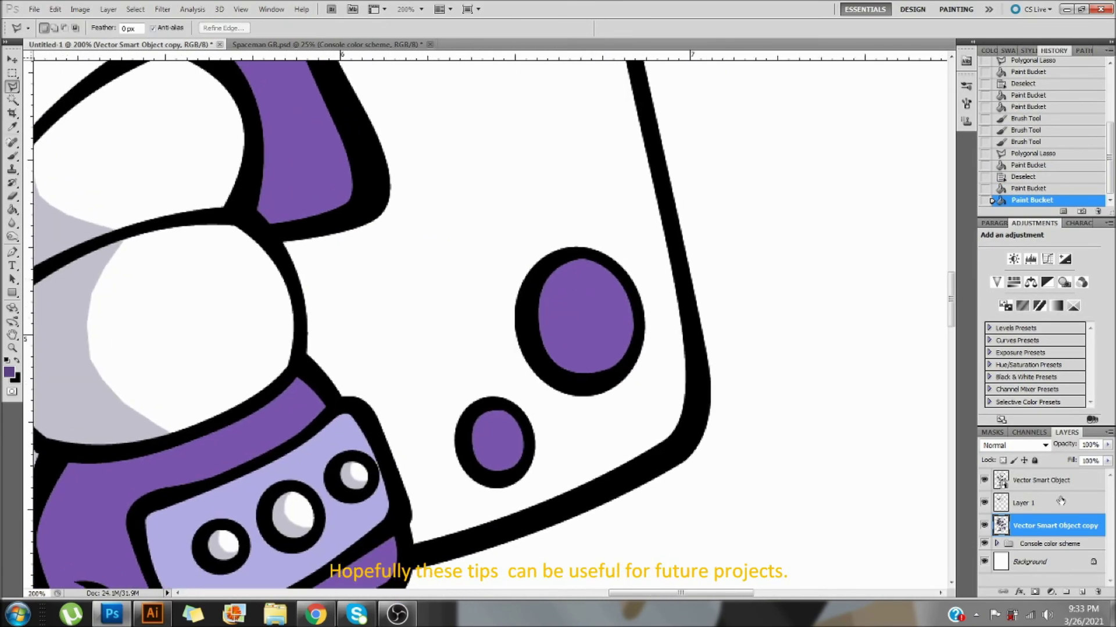
{"action": "left_click", "coordinate": [1058, 501]}
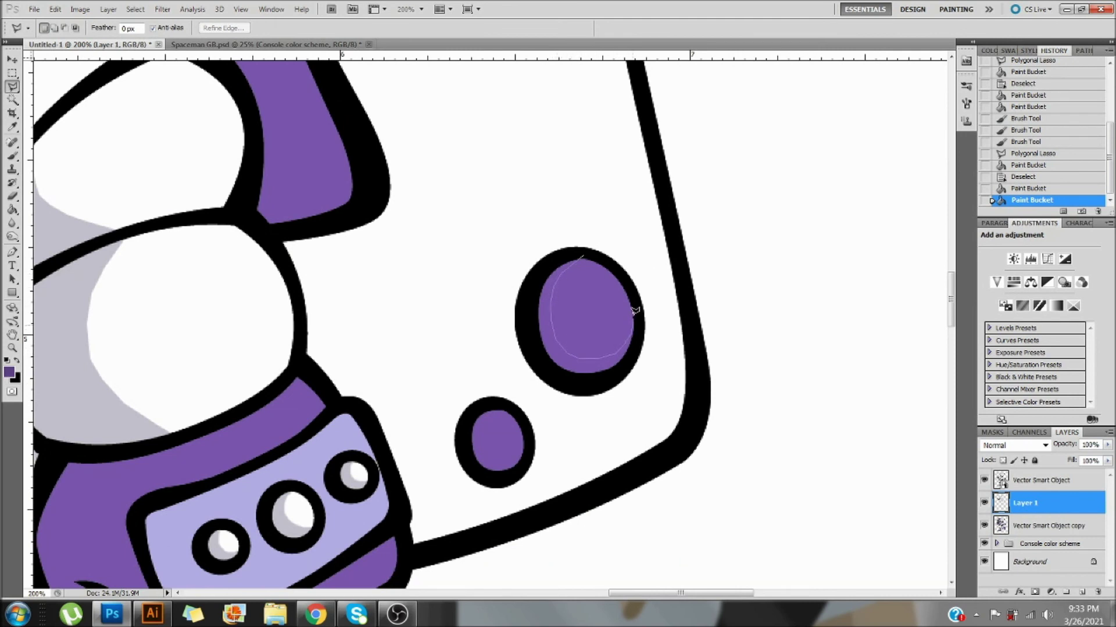
{"action": "key", "text": "g"}
{"action": "left_click", "coordinate": [596, 368]}
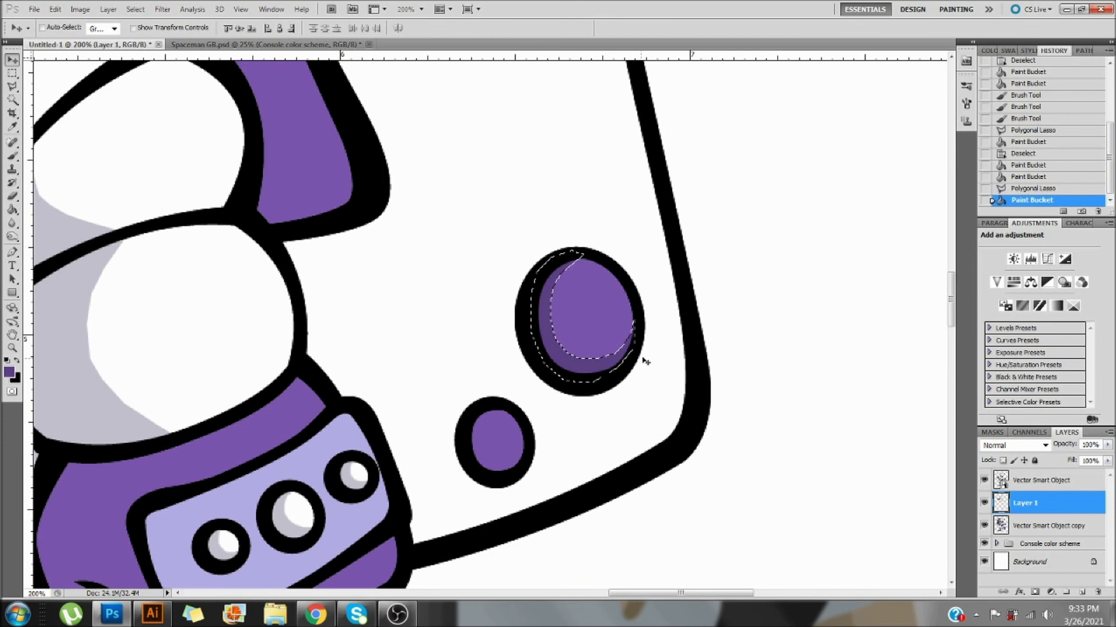
{"action": "key", "text": "ctrl+d"}
{"action": "key", "text": "m"}
Lasso a matching crescent on the backpack's smaller round button, fill it with dark purple, and deselect
{"action": "left_click_drag", "start_coordinate": [599, 408], "coordinate": [627, 376]}
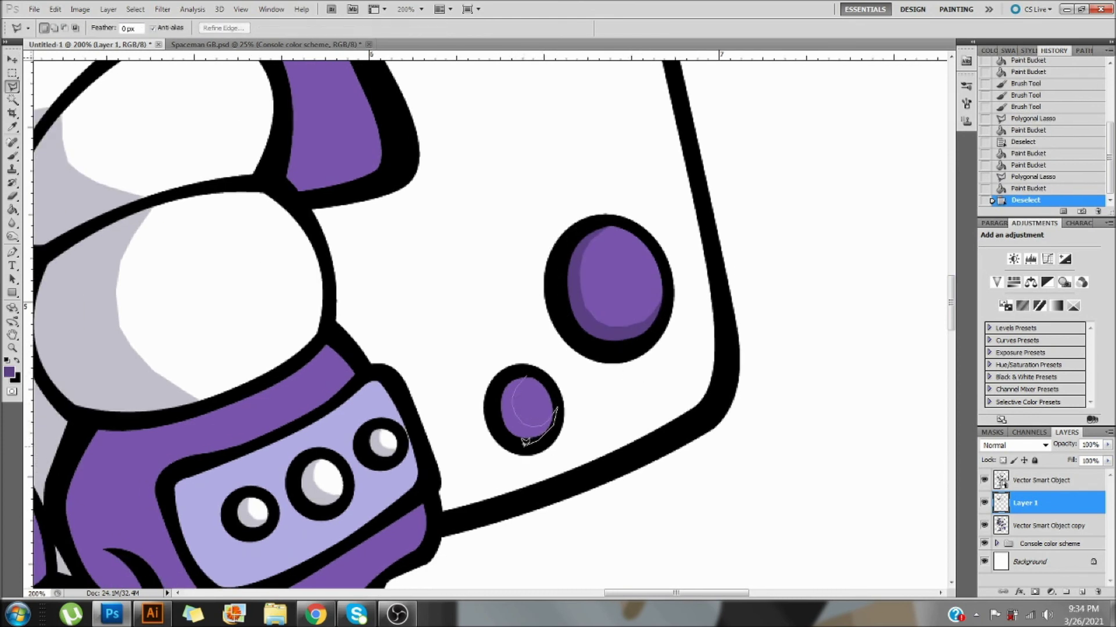
{"action": "left_click", "coordinate": [524, 441]}
{"action": "key", "text": "g"}
{"action": "key", "text": "ctrl+d"}
Hide the Console color scheme swatch group and bring the whole spaceman illustration into view
{"action": "left_click_drag", "start_coordinate": [541, 373], "coordinate": [622, 192]}
{"action": "key", "text": "ctrl+minus"}
{"action": "key", "text": "ctrl+minus"}
{"action": "key", "text": "ctrl+minus"}
{"action": "left_click_drag", "start_coordinate": [401, 70], "coordinate": [469, 291]}
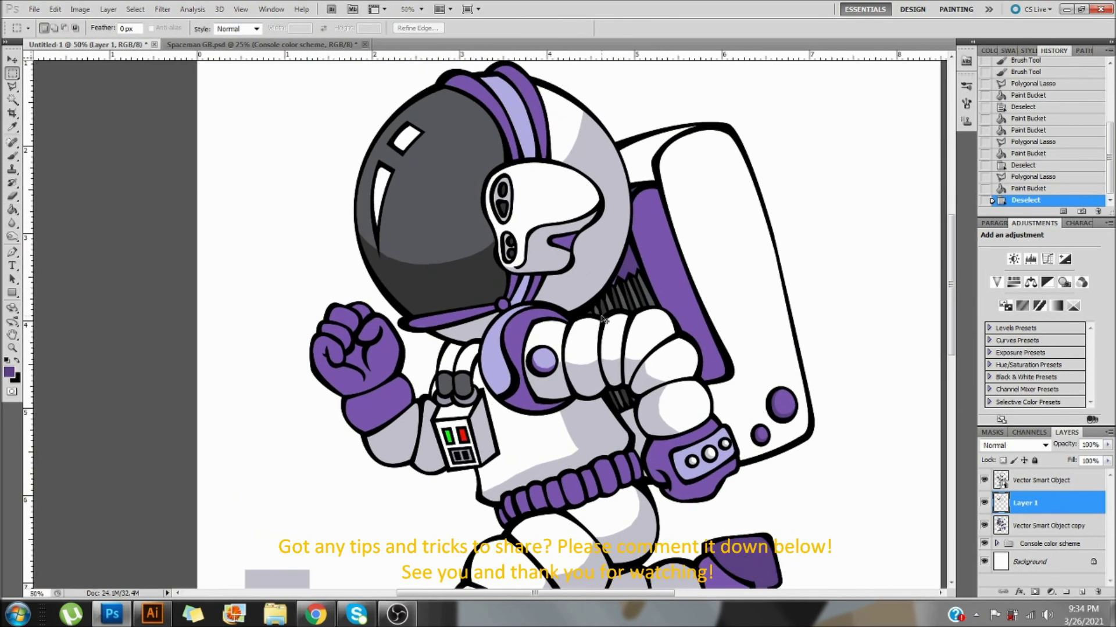
{"action": "scroll", "coordinate": [599, 319], "scroll_direction": "up", "scroll_amount": 2}
{"action": "scroll", "coordinate": [602, 316], "scroll_direction": "down", "scroll_amount": 3}
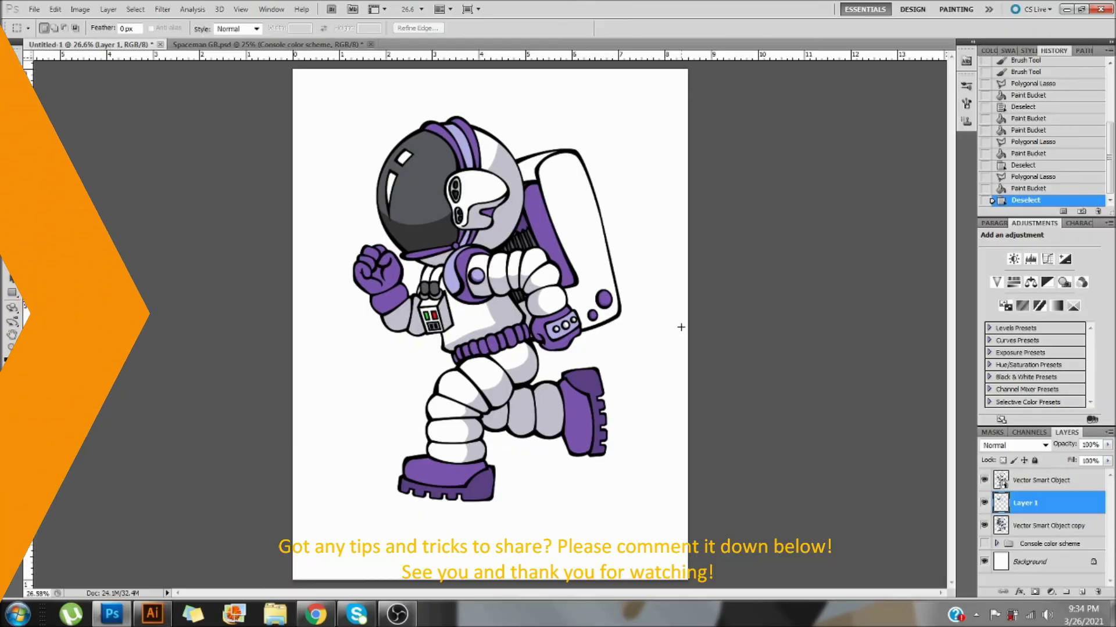